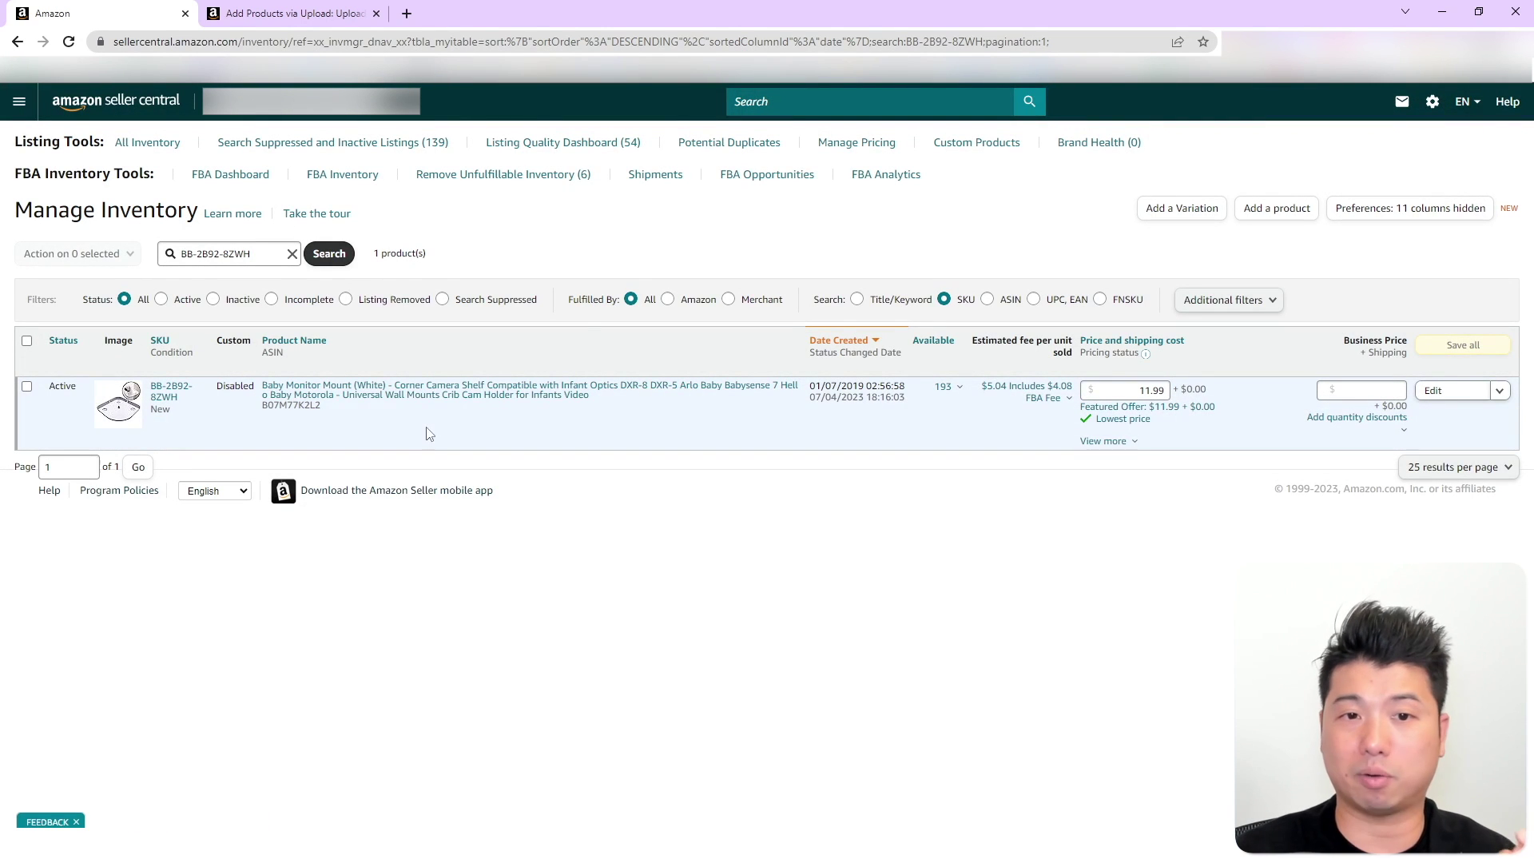
Copy the listing's SKU from Manage Inventory and open Inventory Reports in a new tab
triple_click(228, 253)
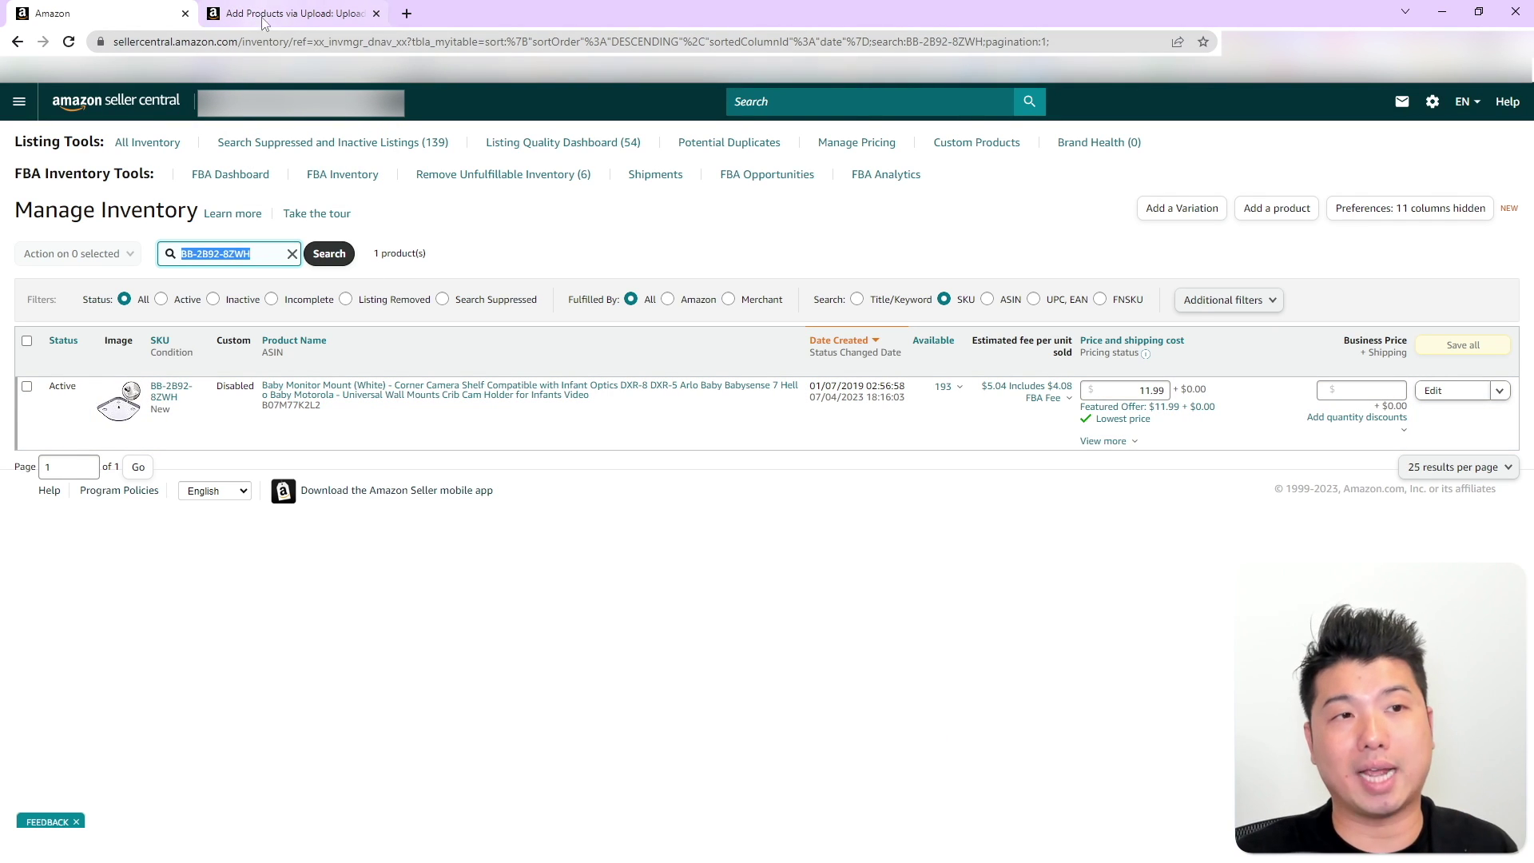
mouse_move(274, 11)
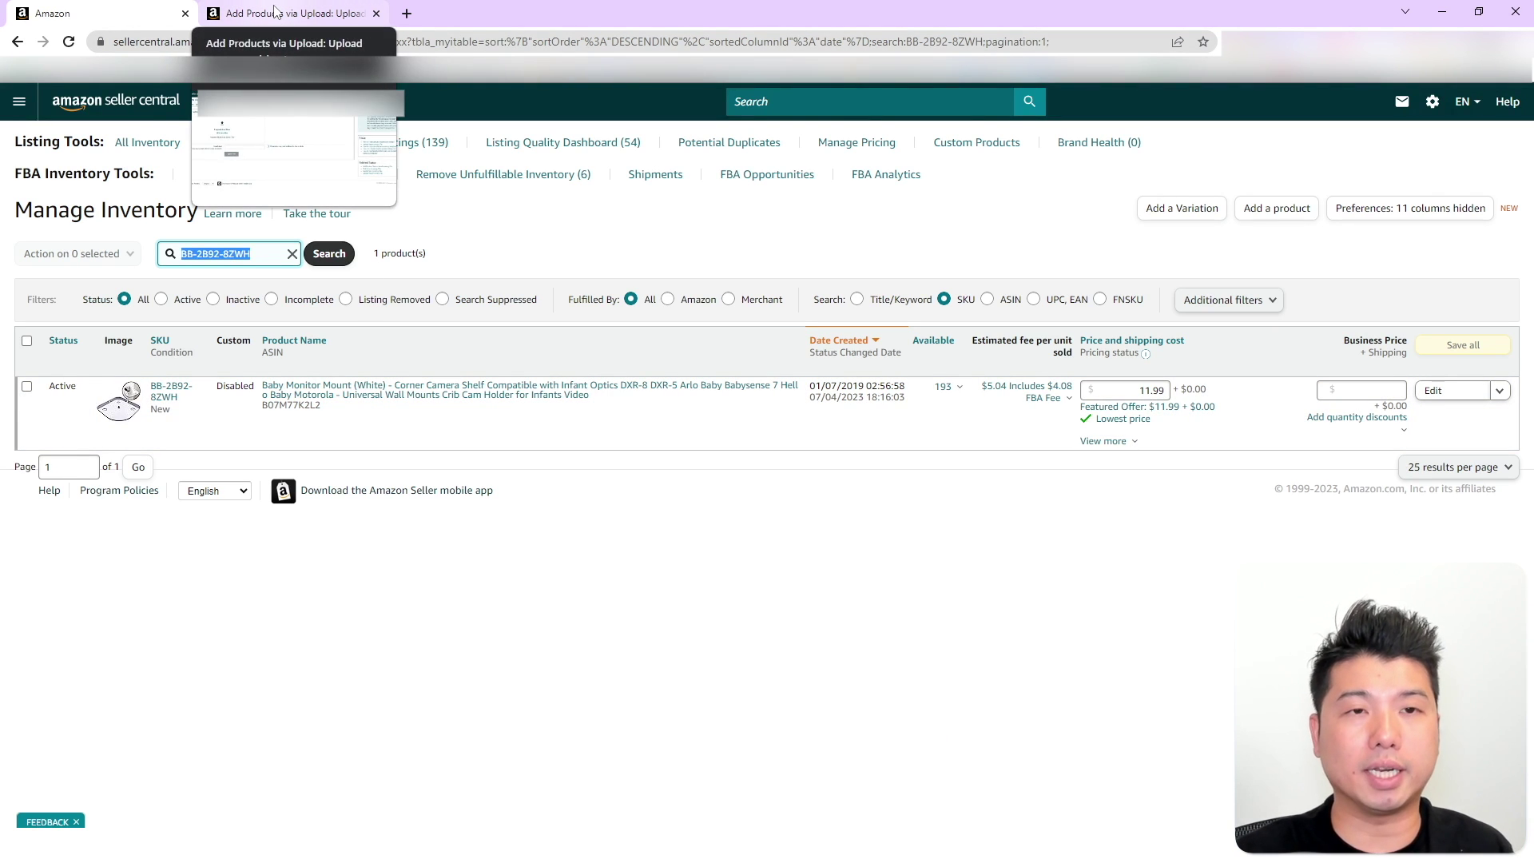
click(19, 101)
mouse_move(114, 369)
right_click(294, 603)
click(349, 611)
Request the Category Listings Report as the inventory report type
click(696, 242)
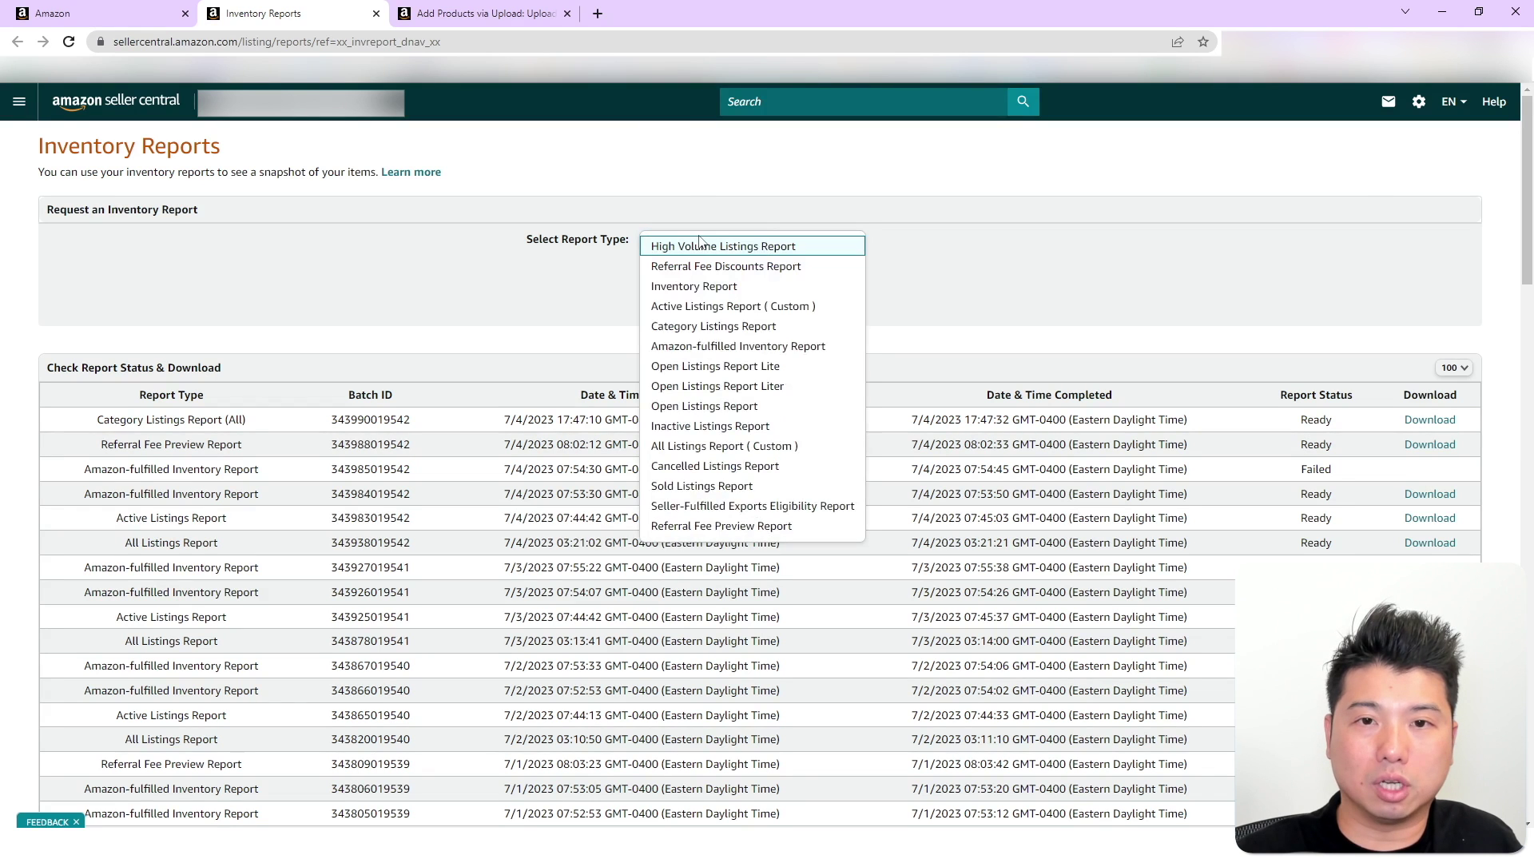
click(714, 327)
scroll(714, 333, down, 1)
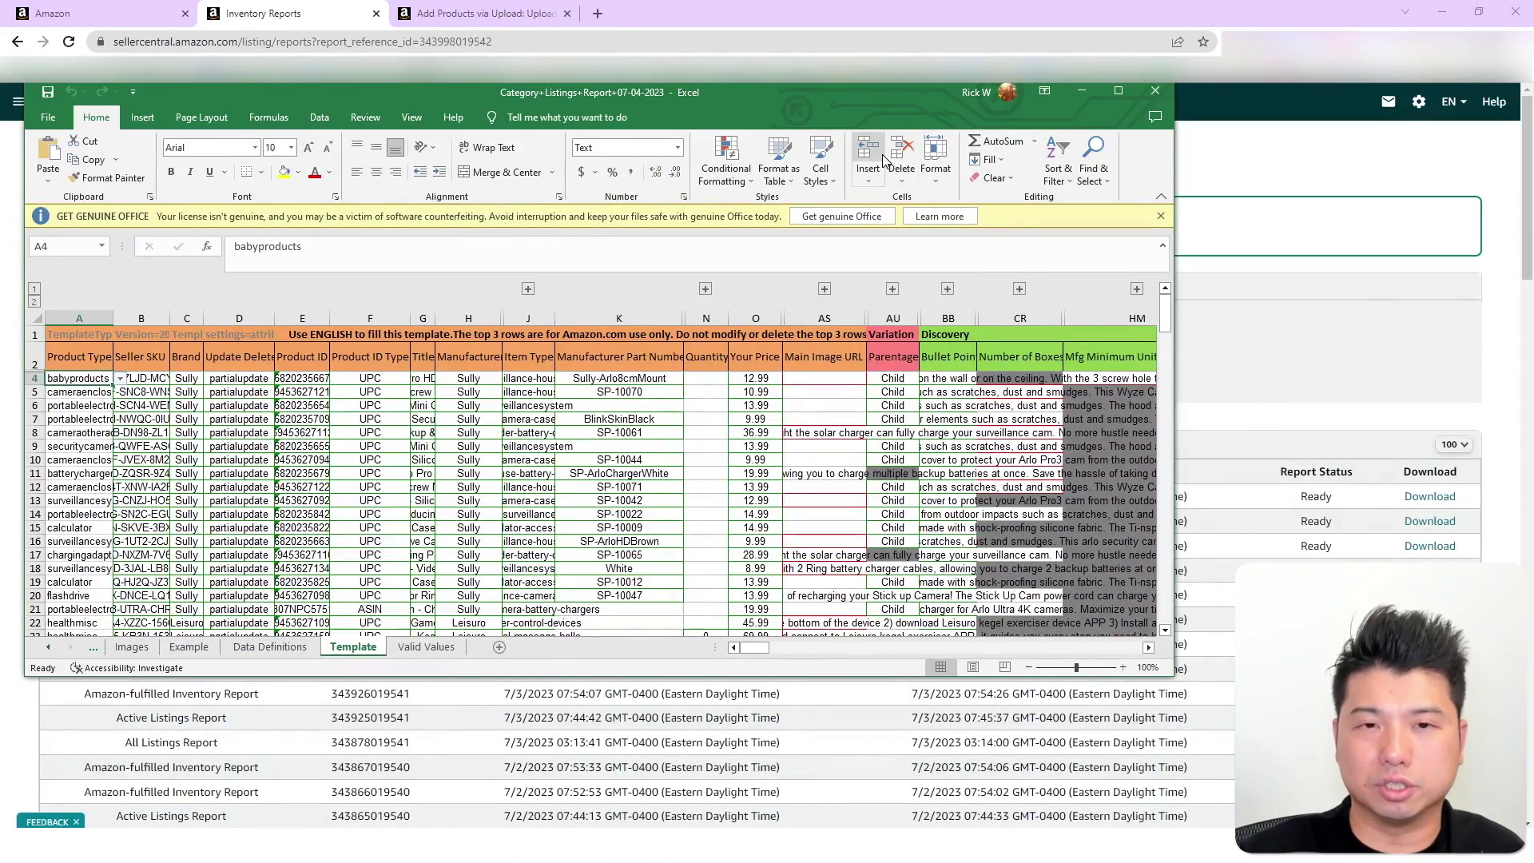
Filter the Seller SKU column to rows that do not contain BB-2B92-8ZWH
click(240, 405)
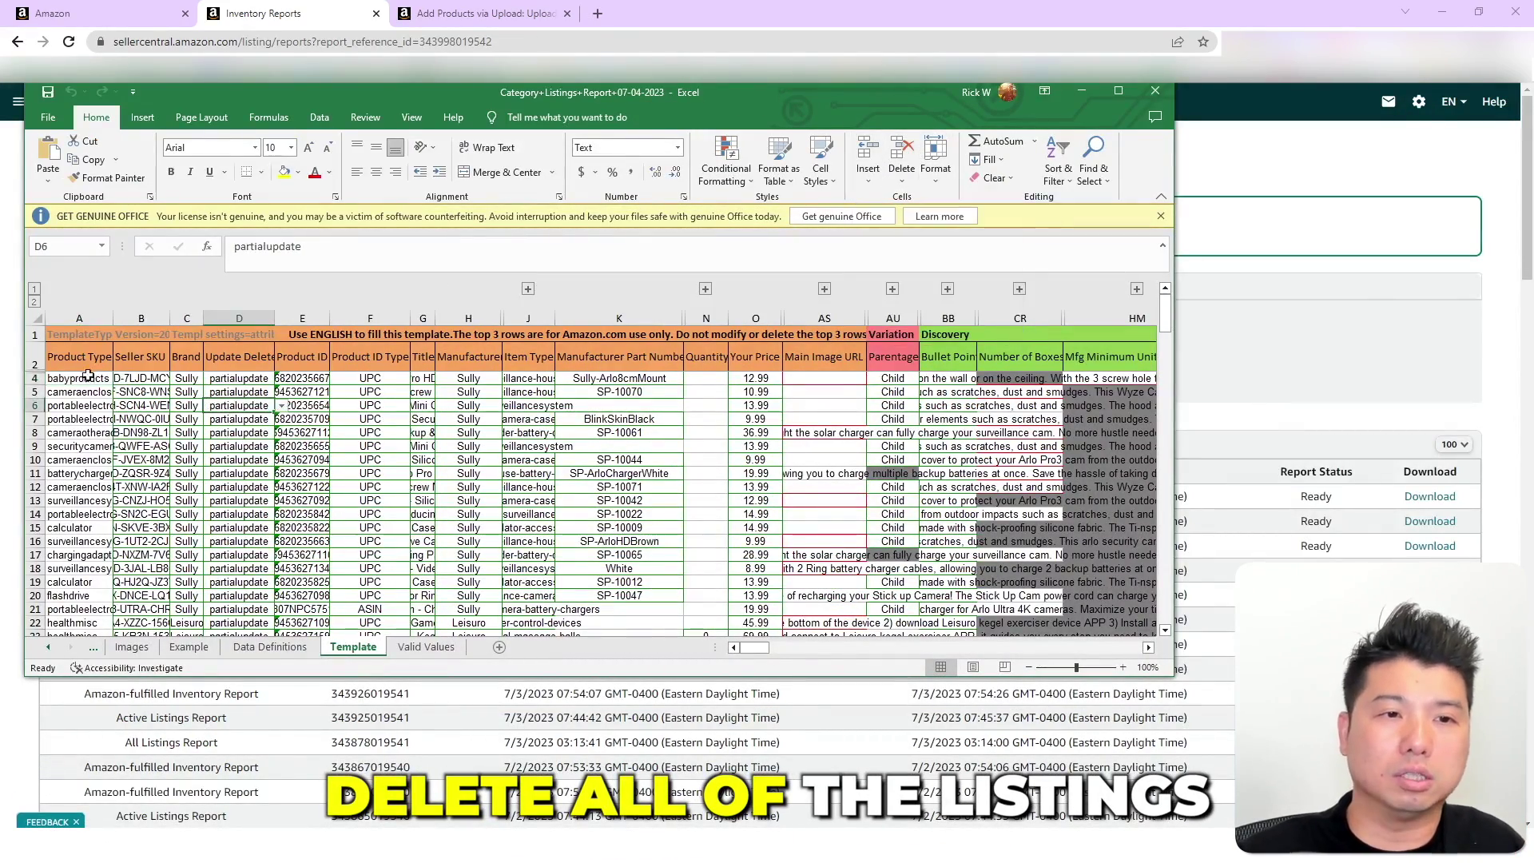
drag(34, 363, 35, 419)
click(309, 247)
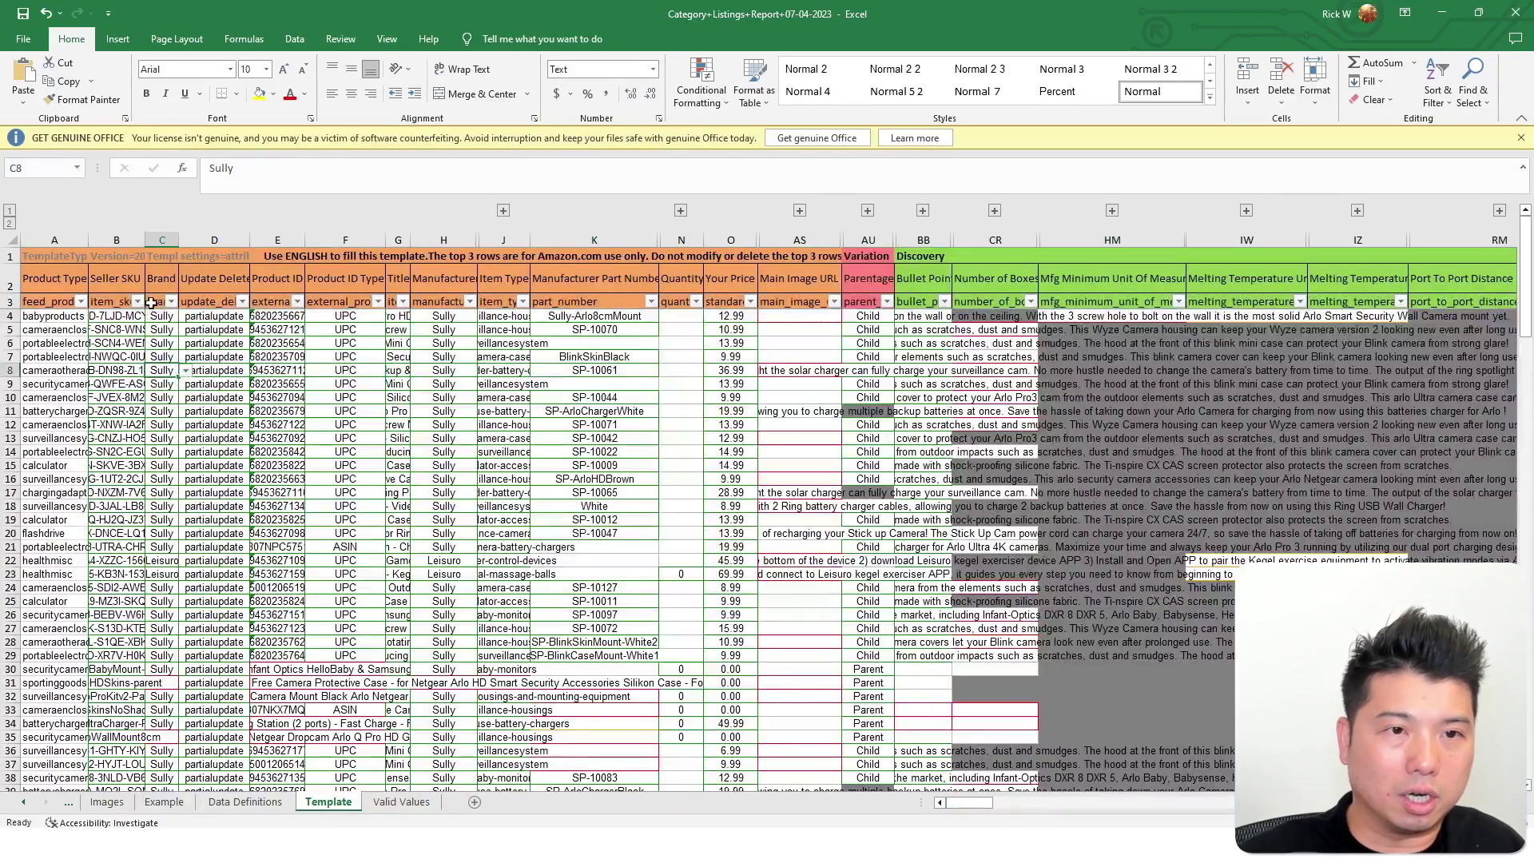
click(138, 301)
mouse_move(123, 435)
click(251, 534)
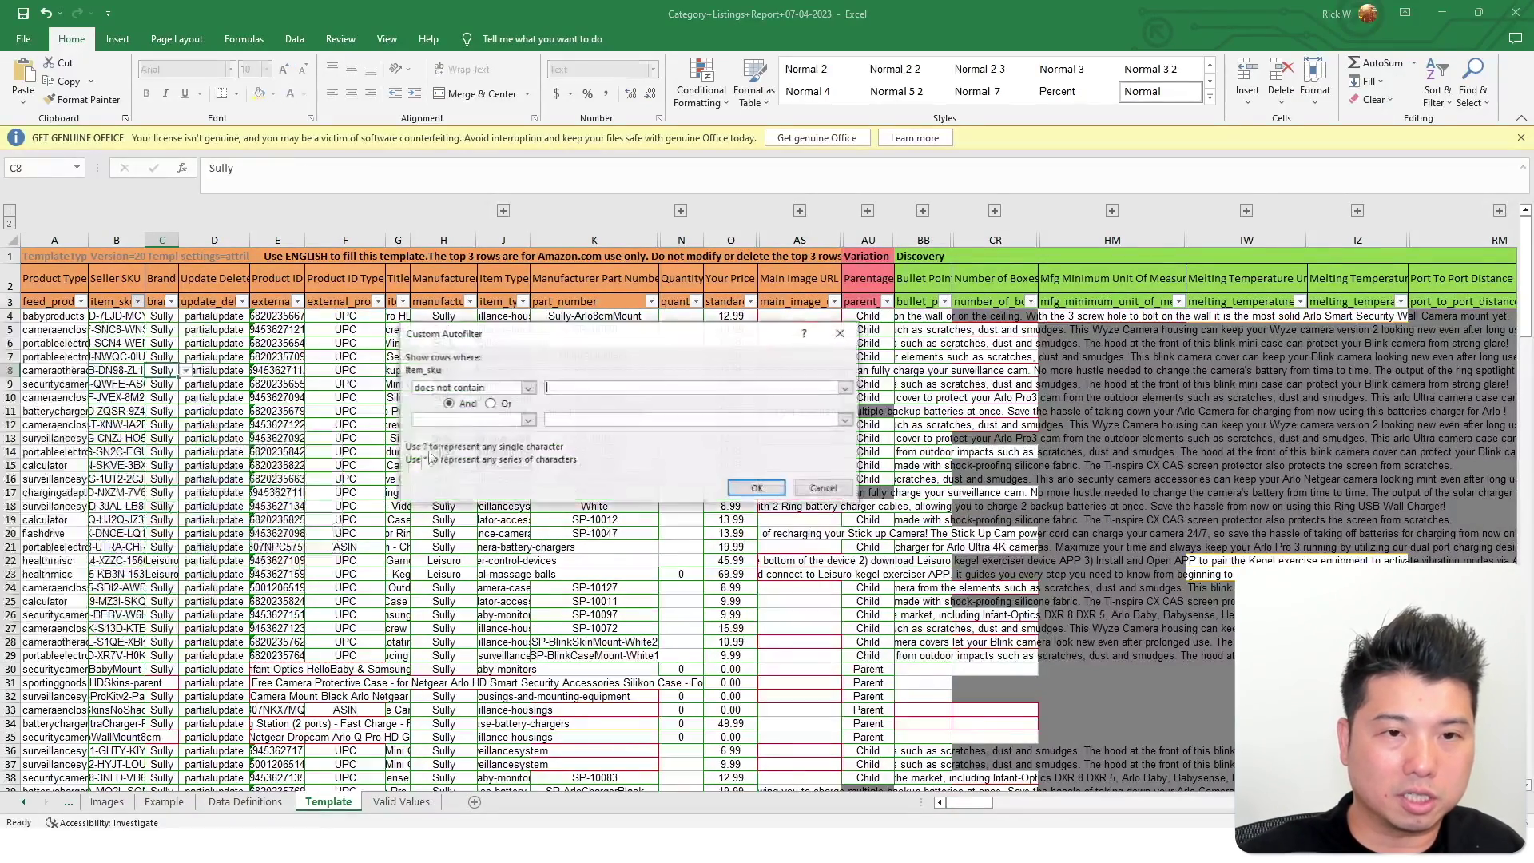
key(super+v)
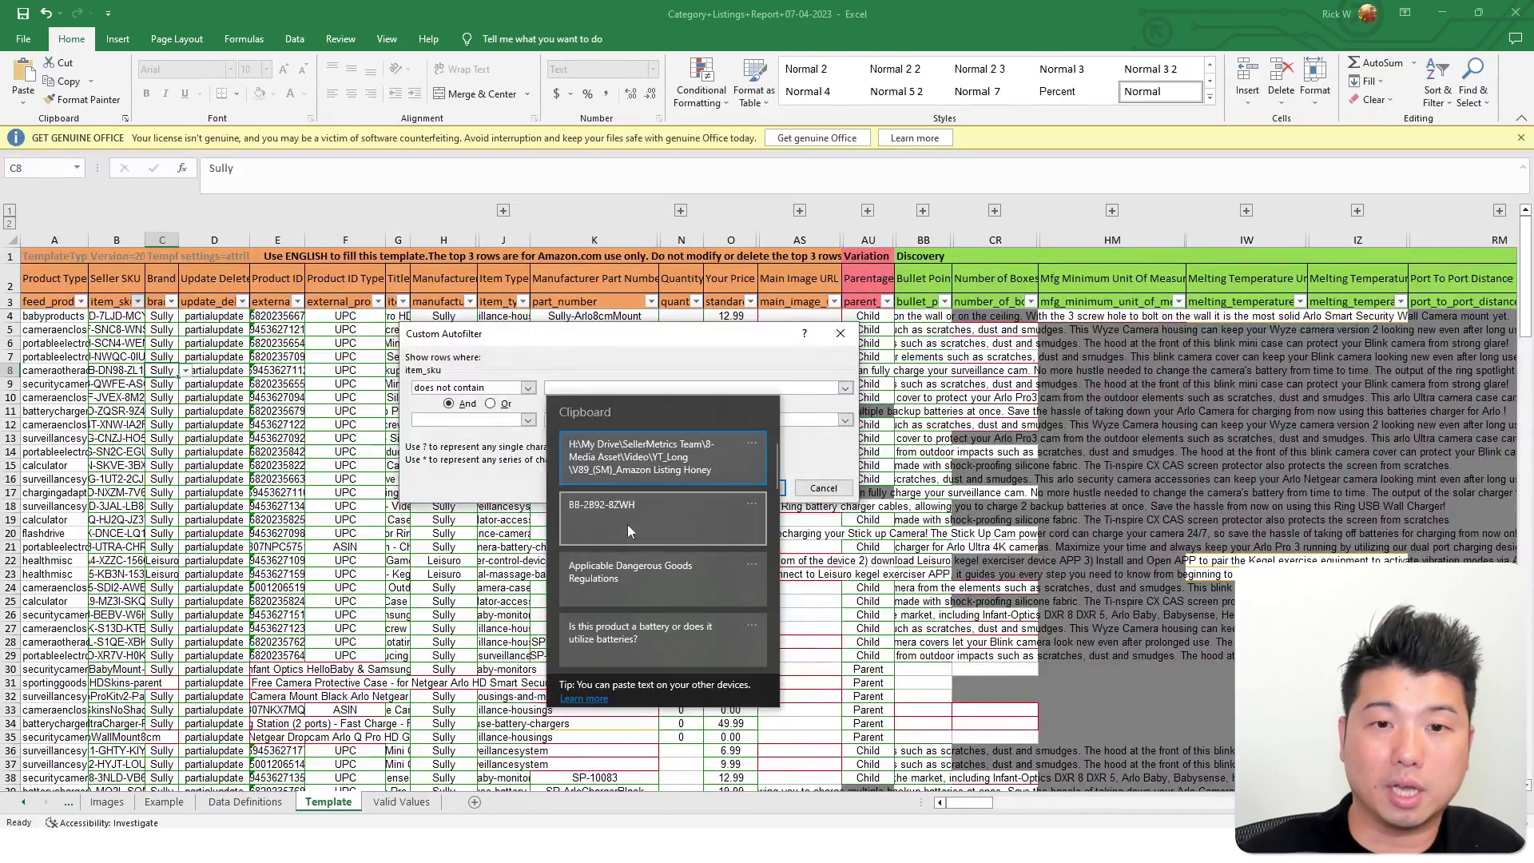
click(626, 519)
click(755, 487)
Delete all the filtered listing rows, then clear the SKU filter
click(8, 316)
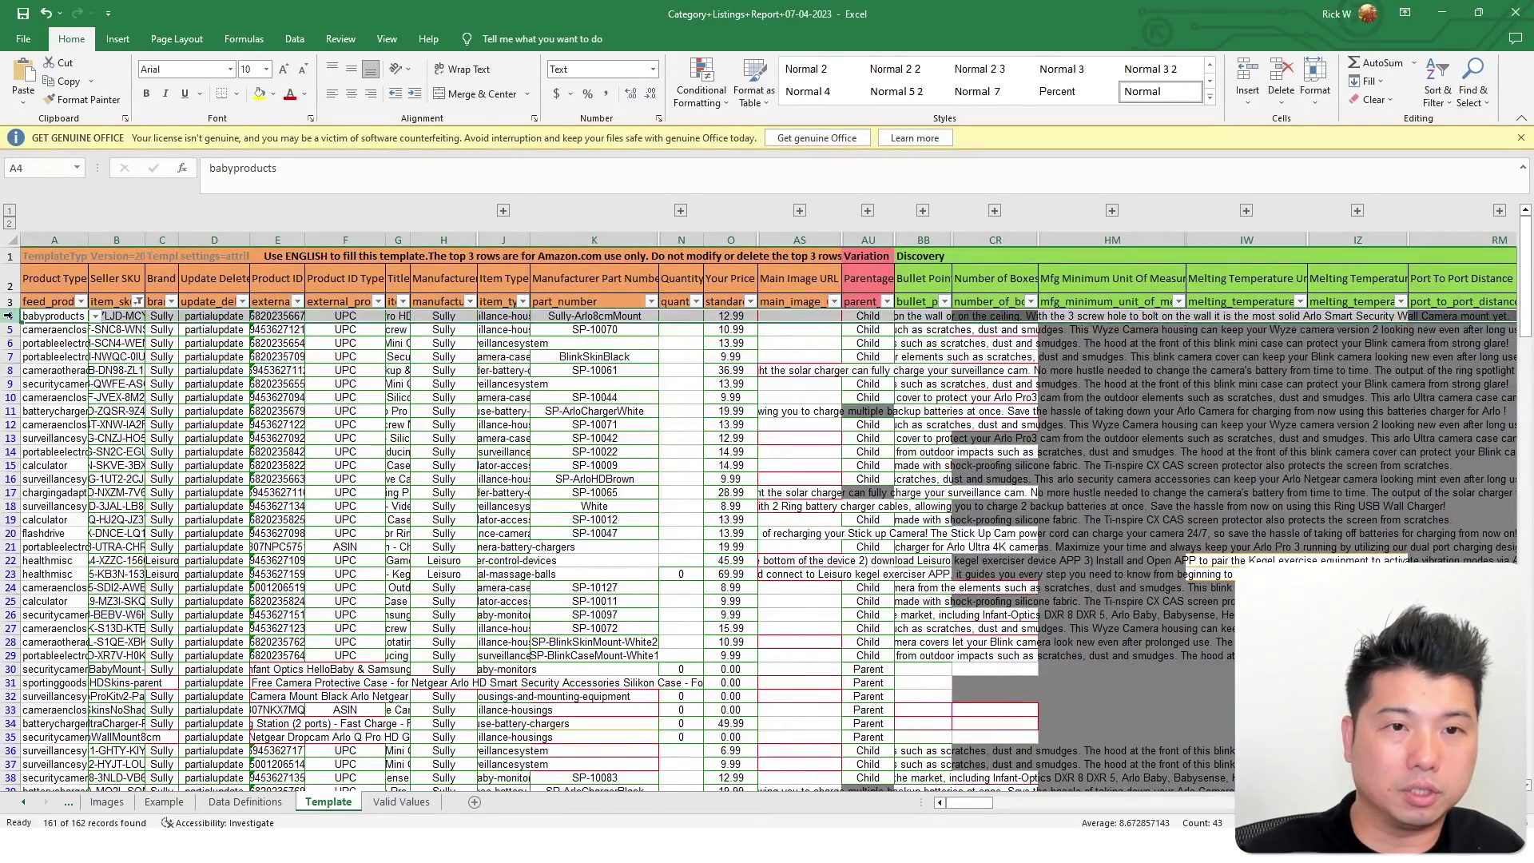
key(ctrl+shift+Down)
right_click(694, 438)
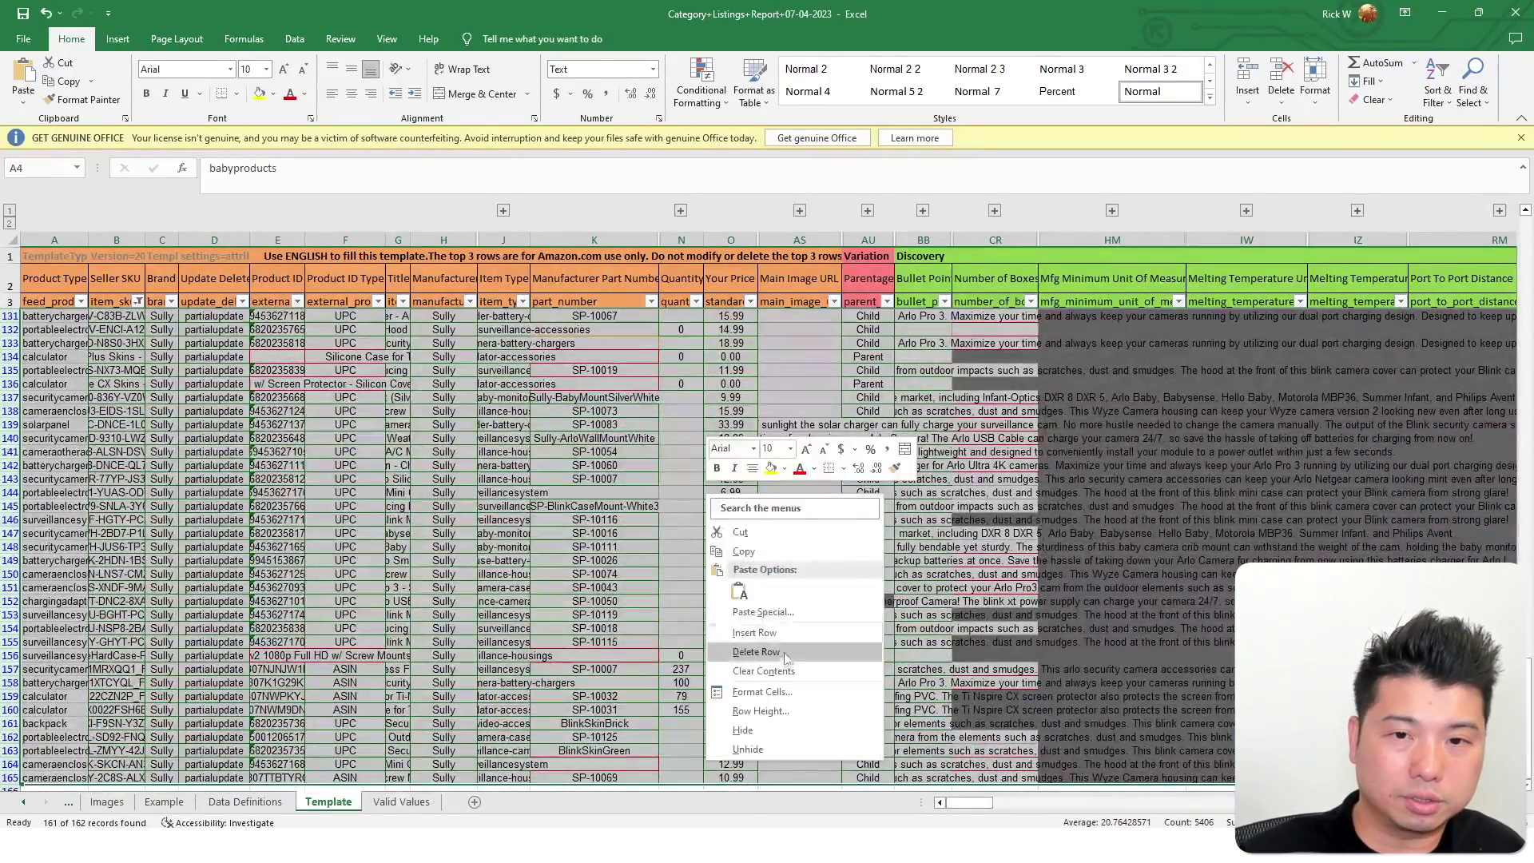
click(735, 600)
click(138, 303)
click(47, 477)
click(111, 624)
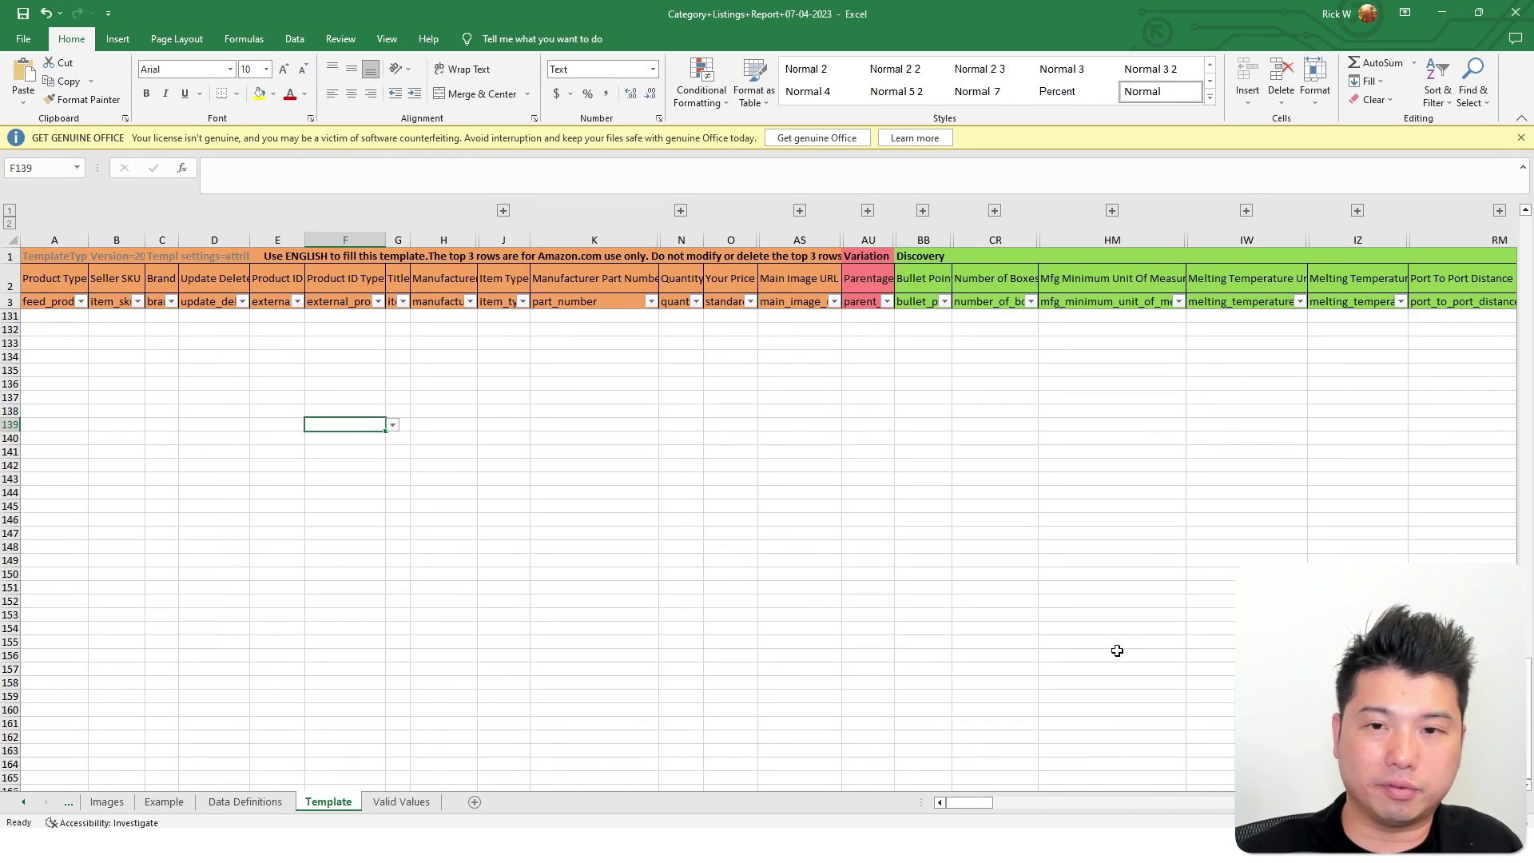
click(214, 315)
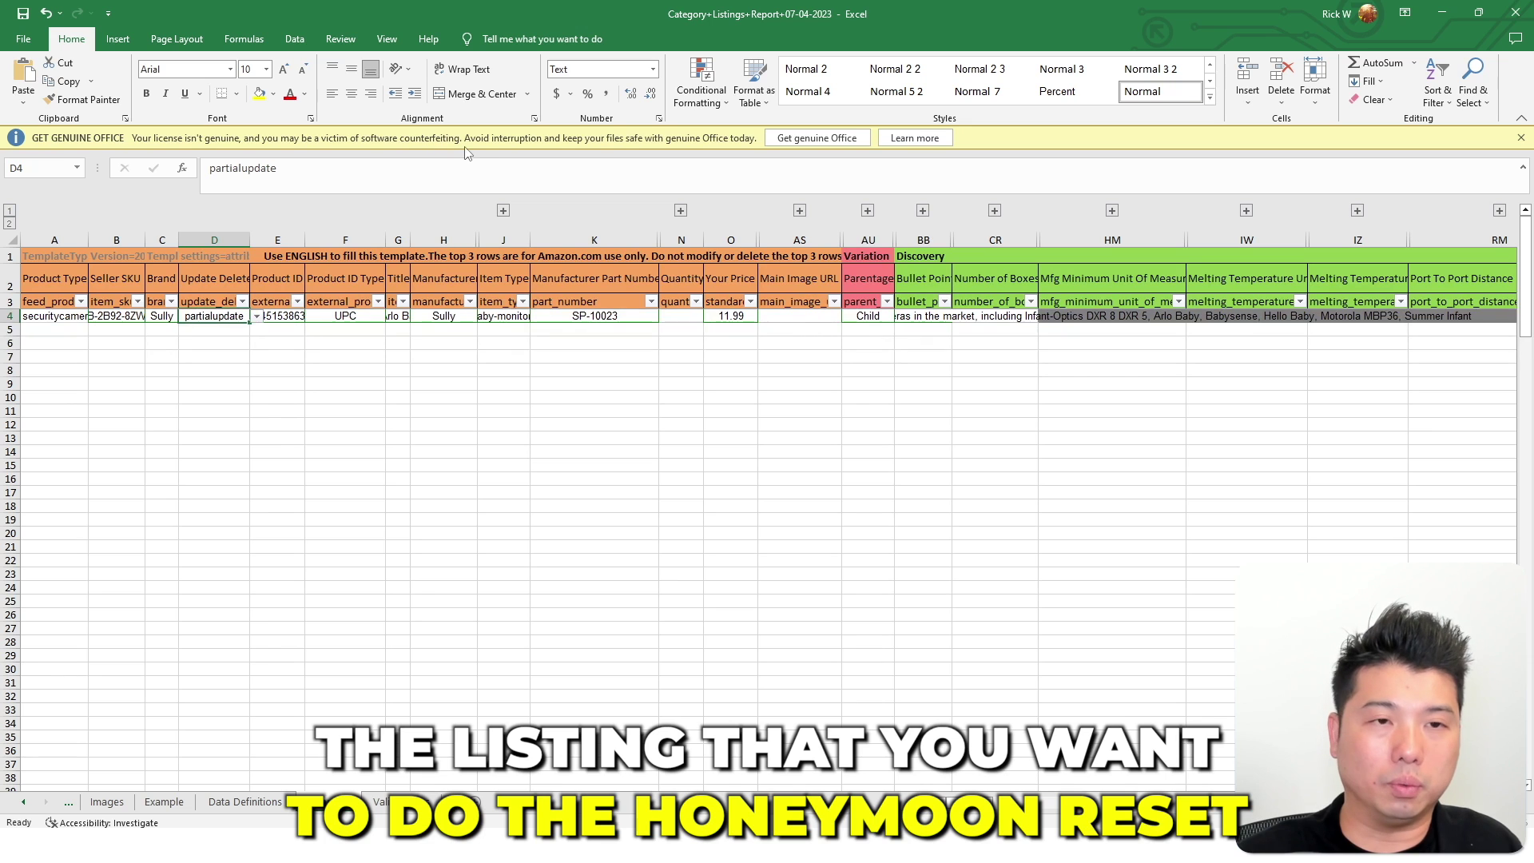
Save the trimmed workbook as 'Listing Meta Data_BB-2B92-8ZWH' and close Excel
click(23, 38)
click(51, 254)
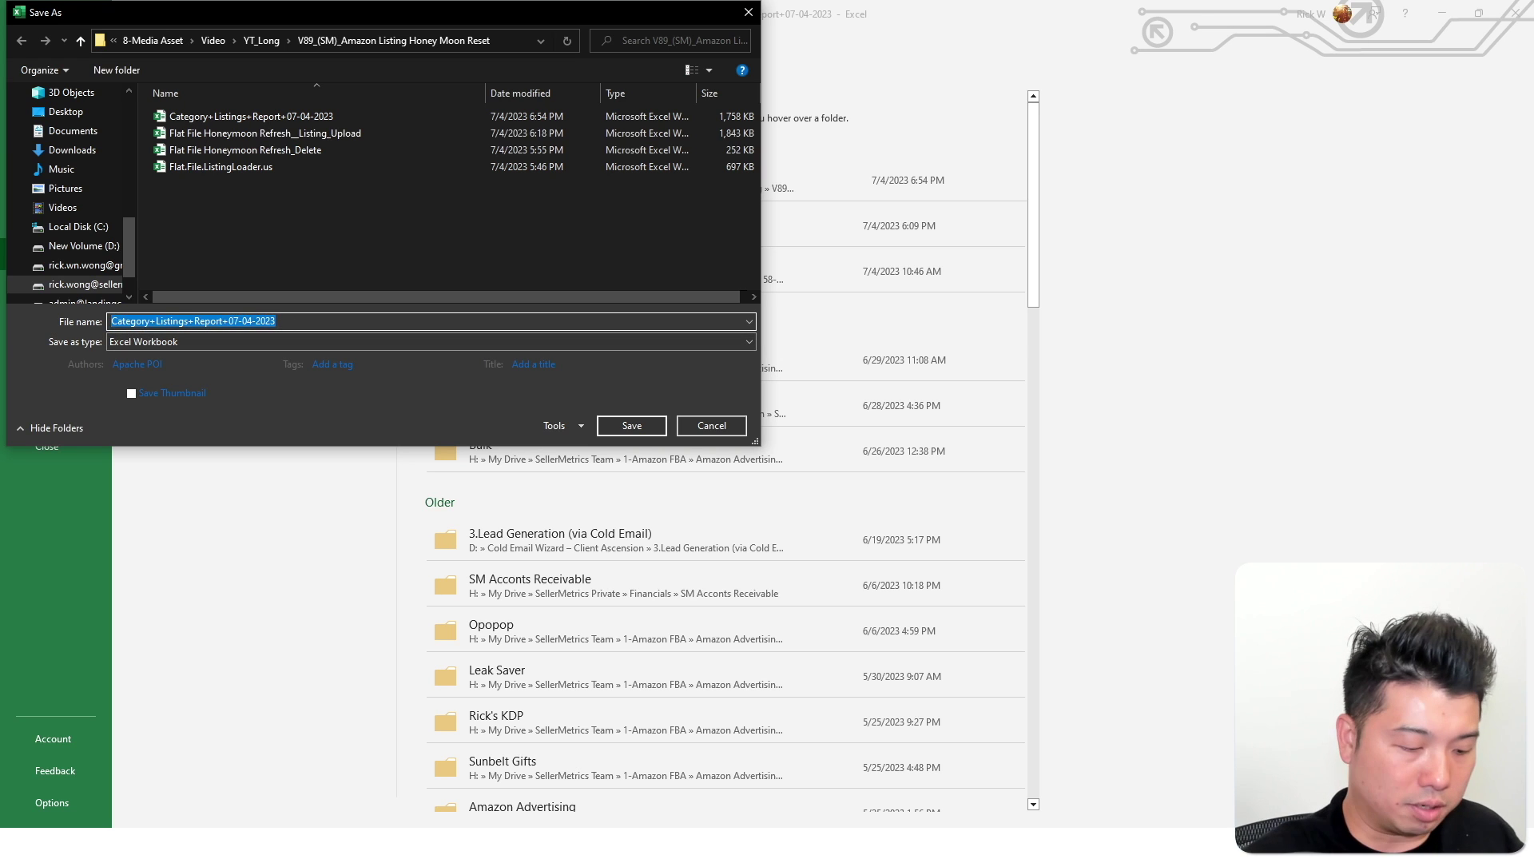
text(Listing Meta Data_)
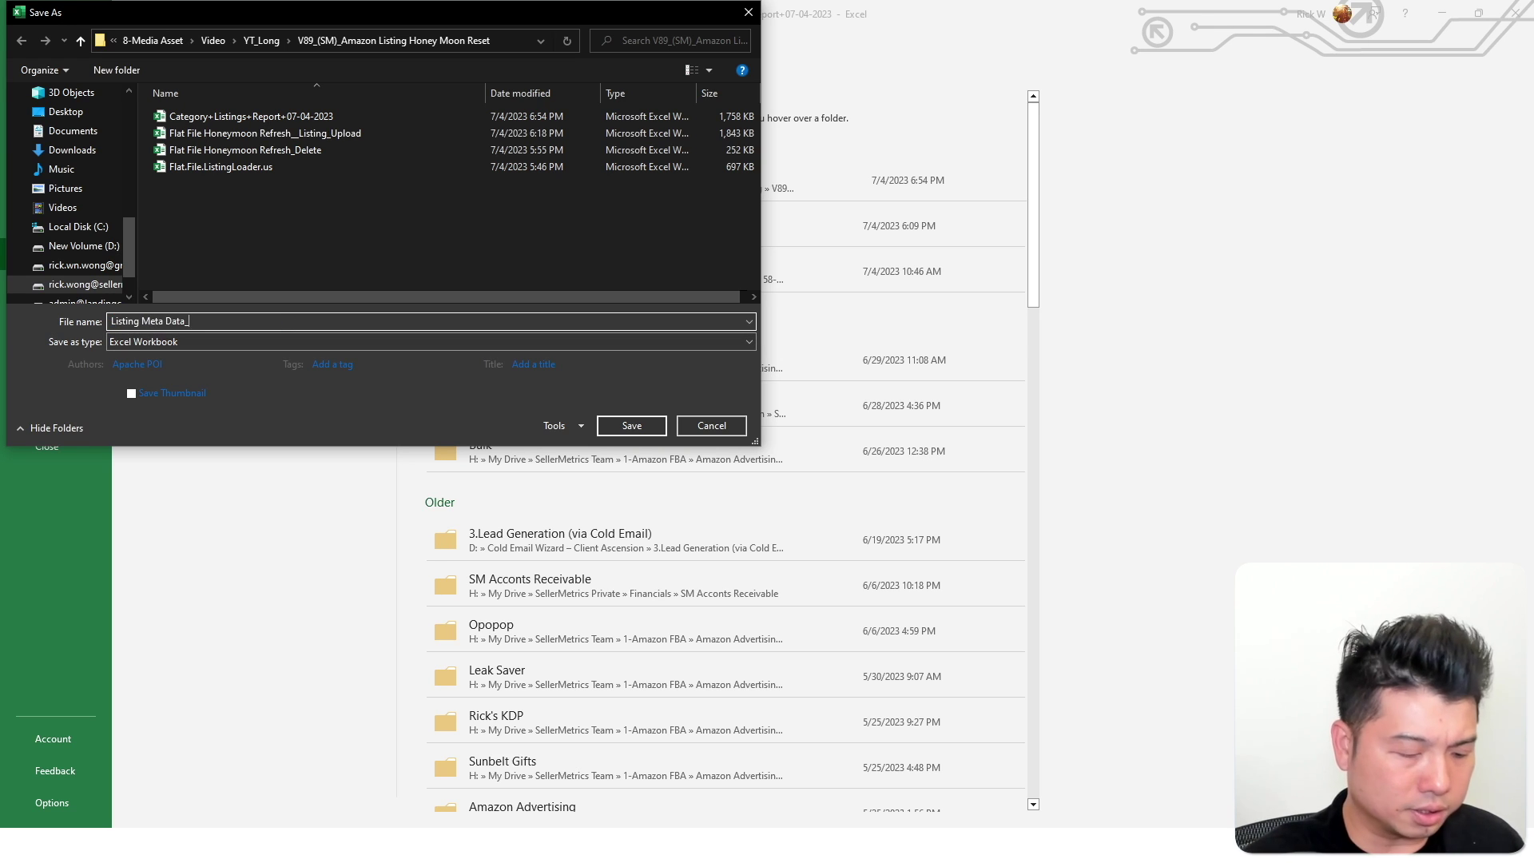
key(super+v)
click(248, 453)
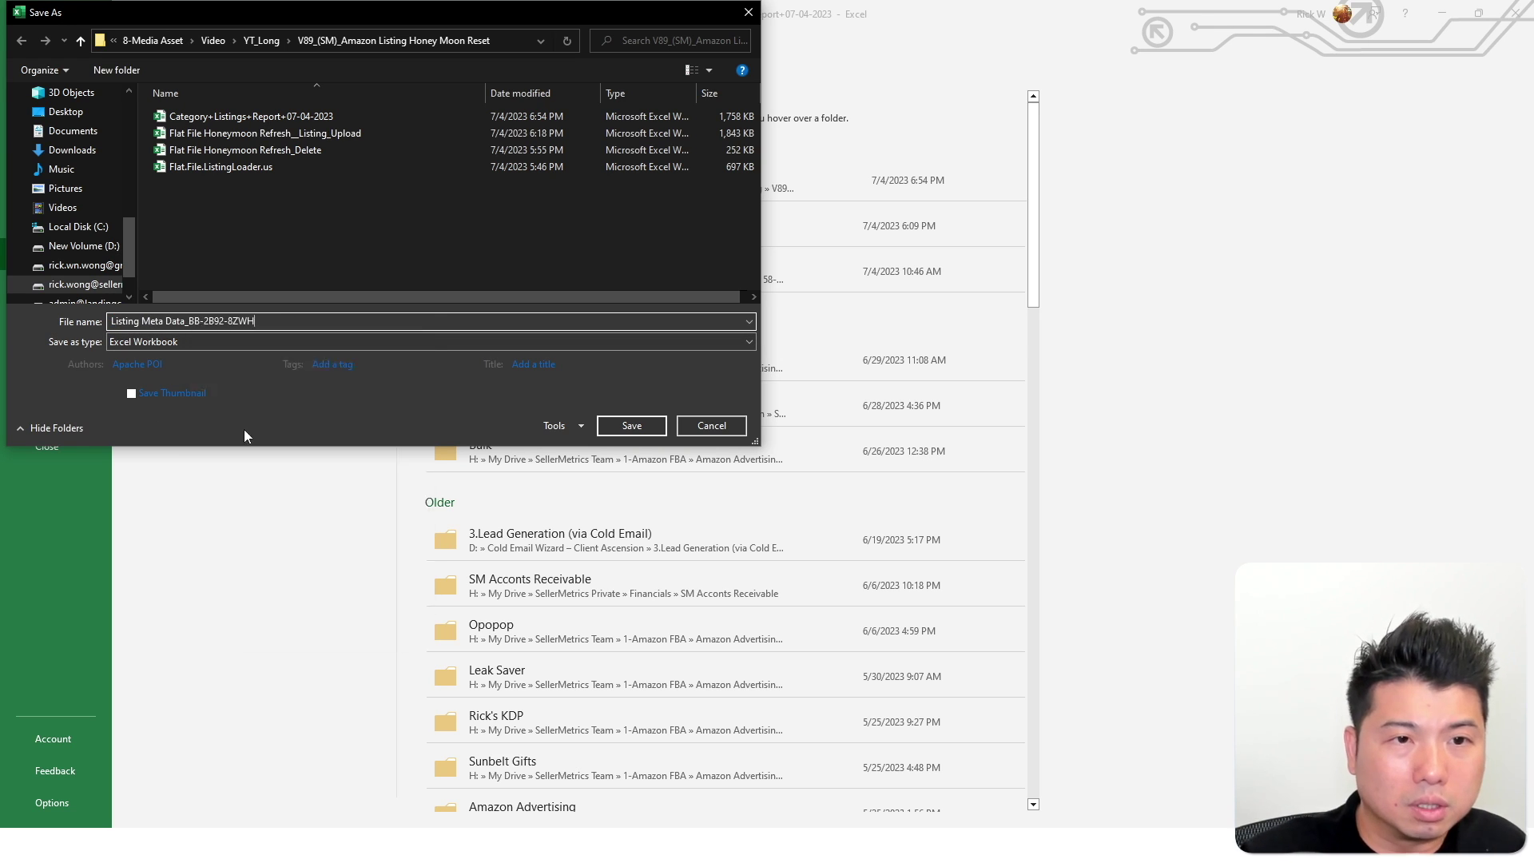
click(649, 430)
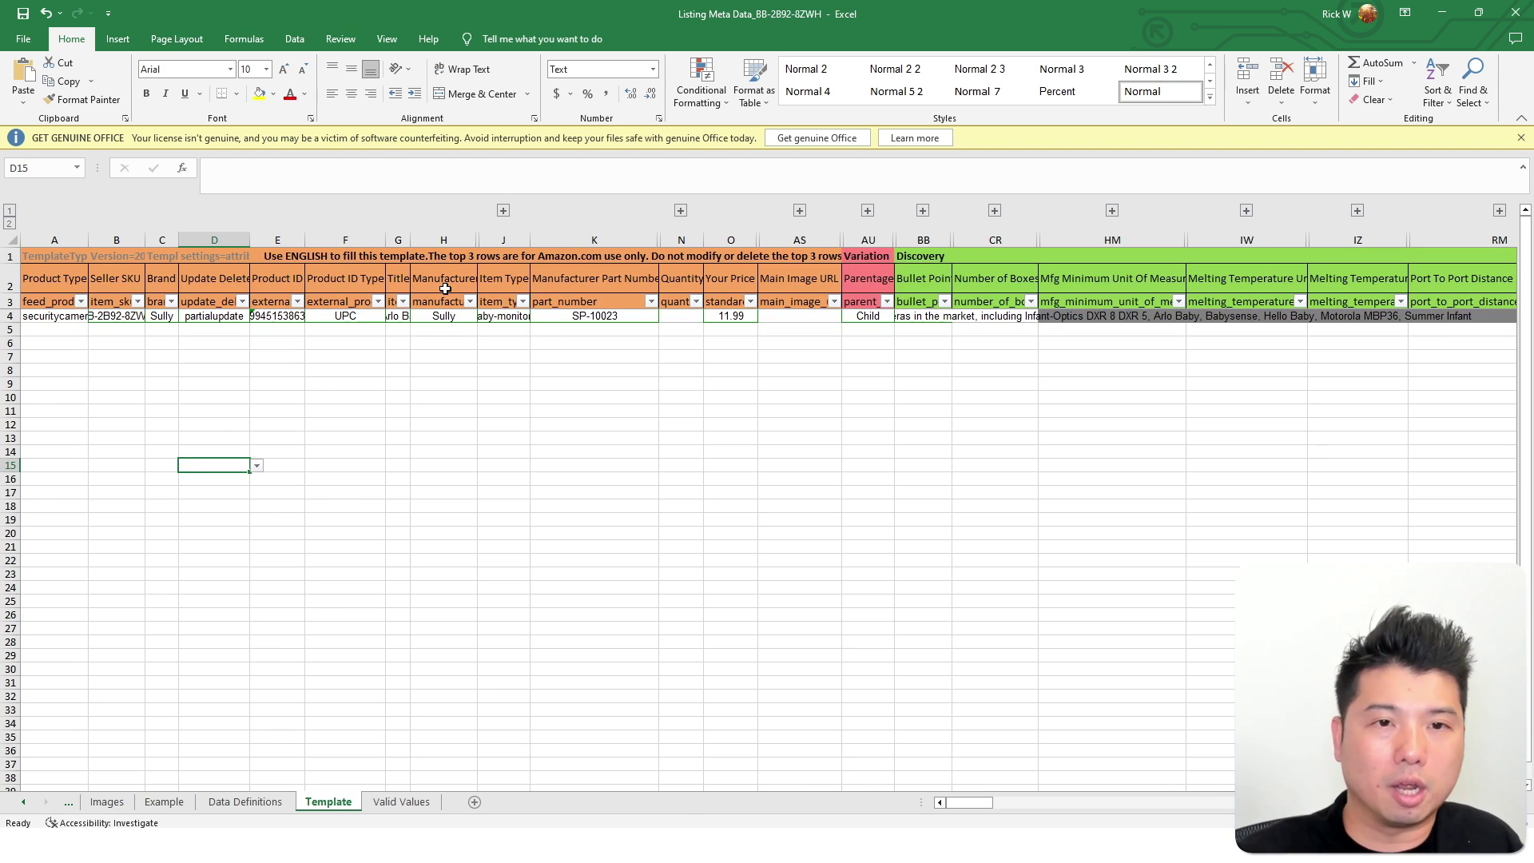
click(297, 406)
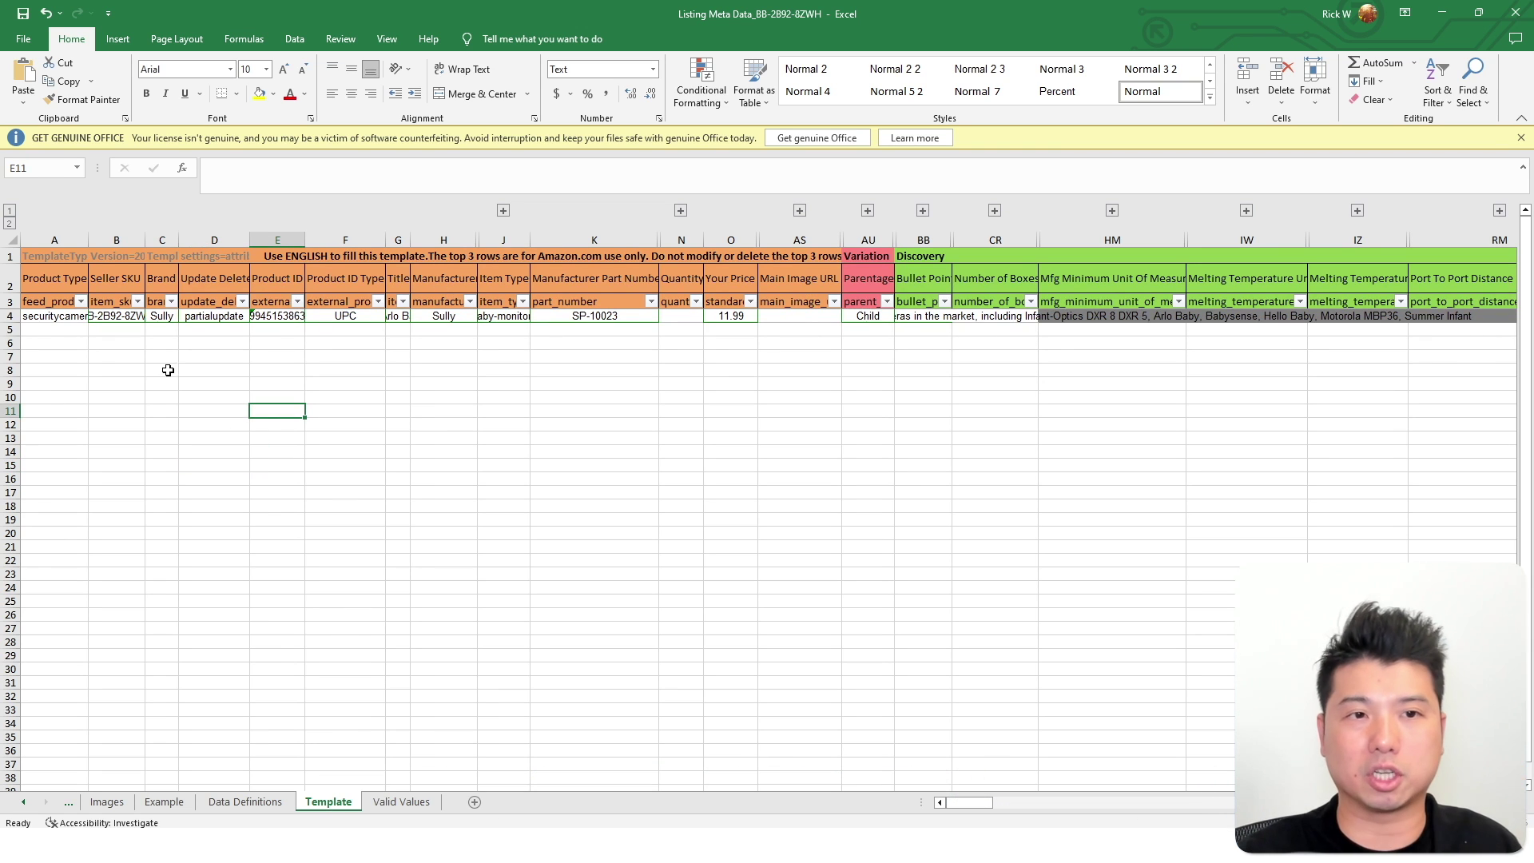
click(1518, 11)
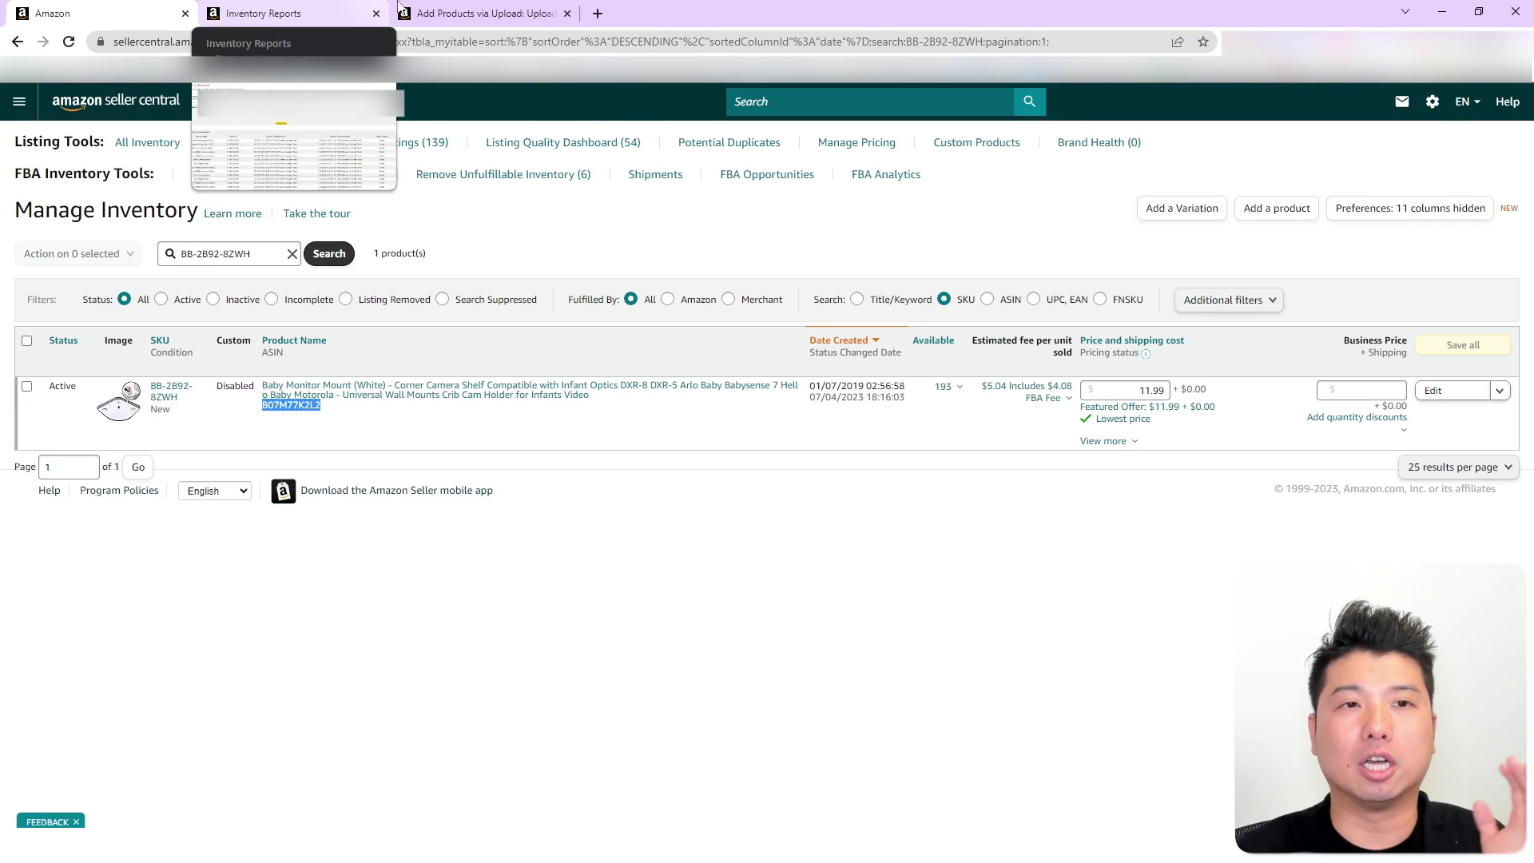
Go to Catalog > Add Products via Upload and show the Download spreadsheet templates
click(361, 8)
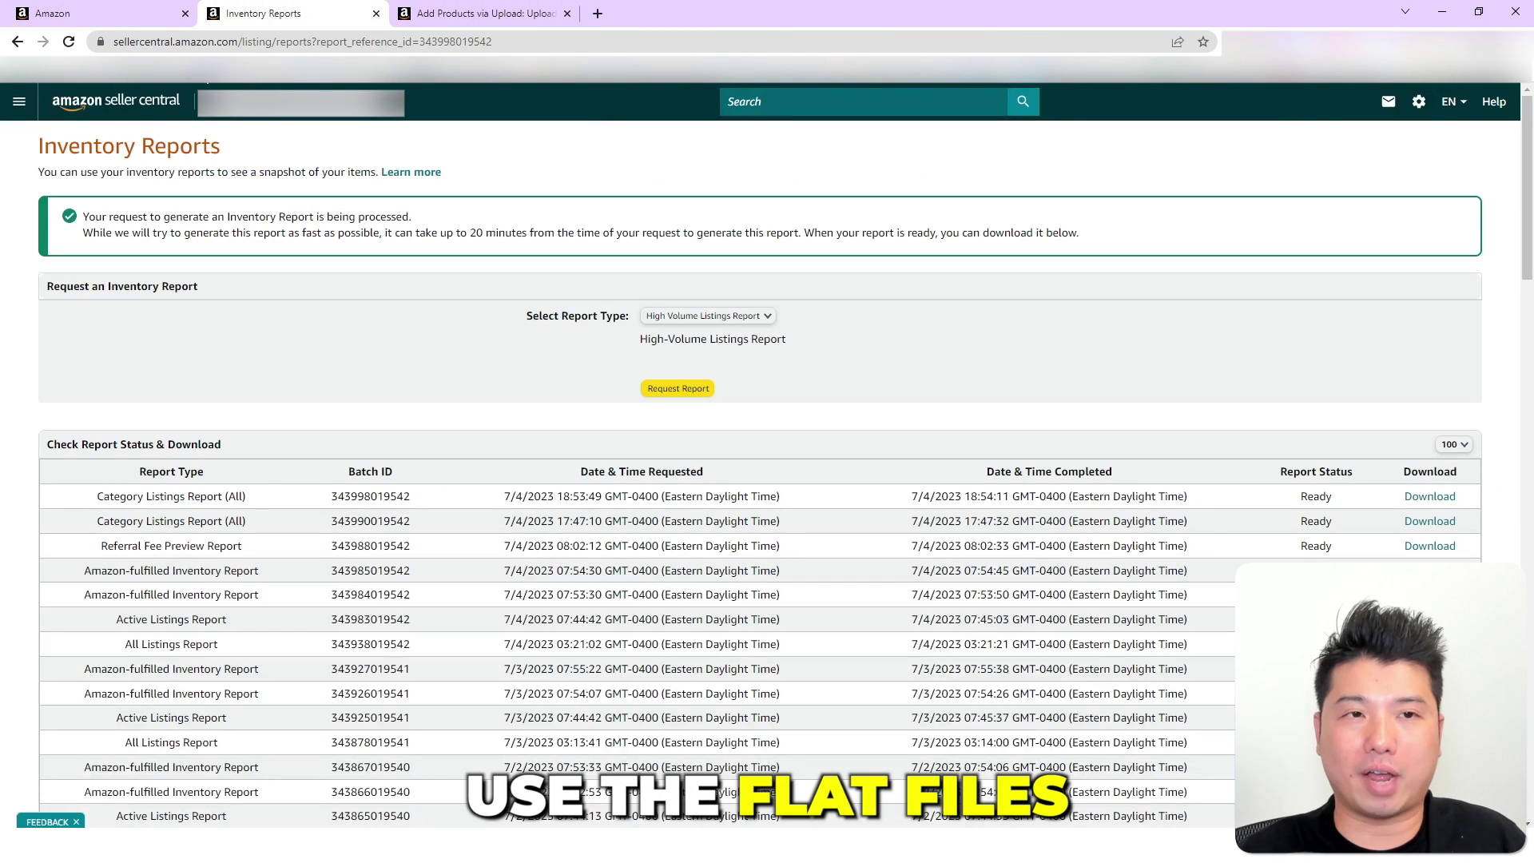
click(480, 14)
click(19, 101)
mouse_move(138, 145)
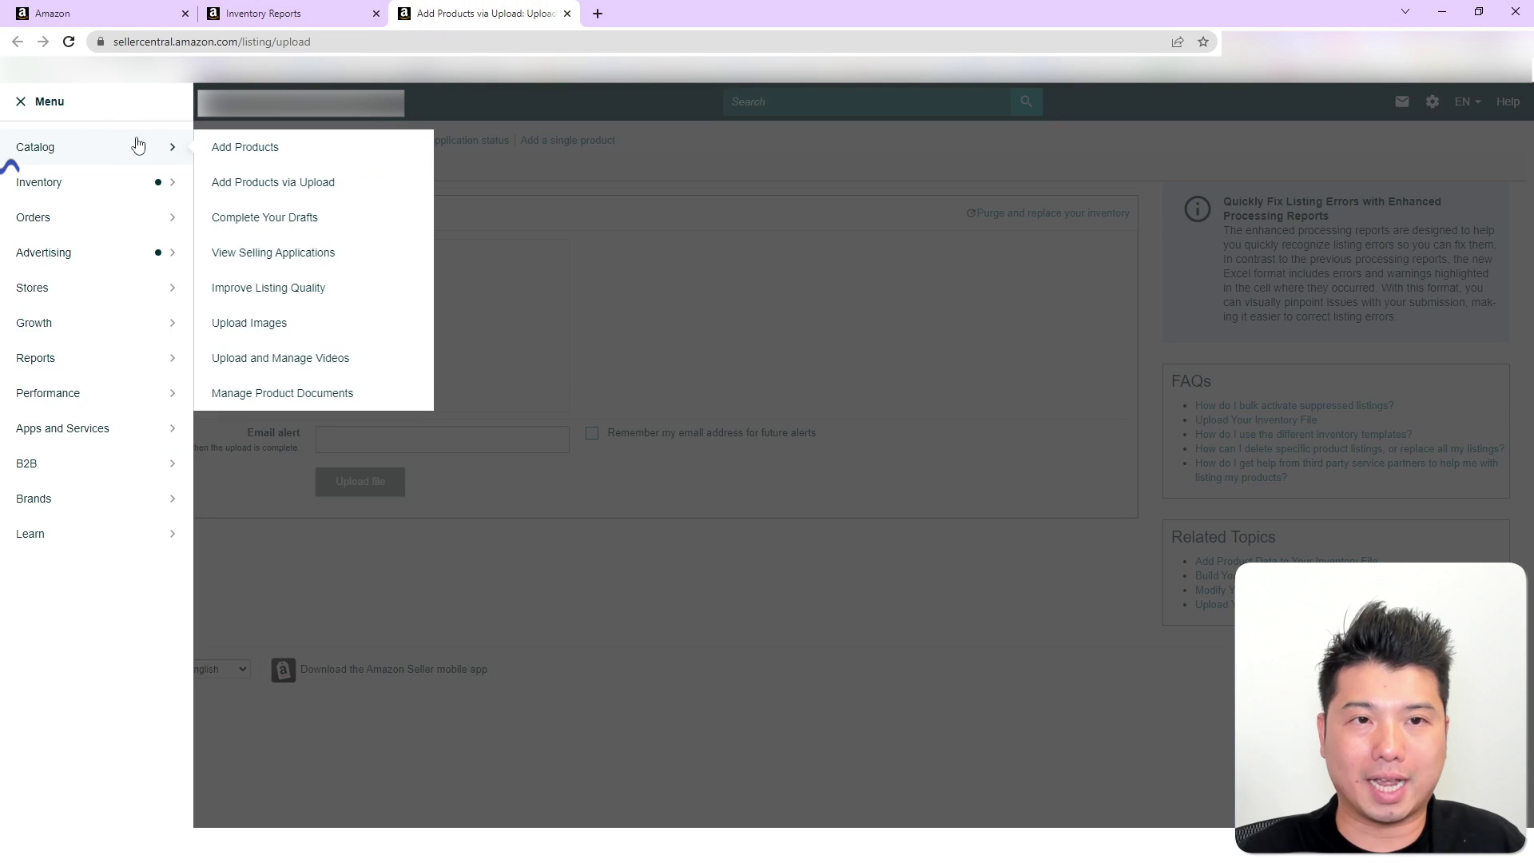
click(349, 185)
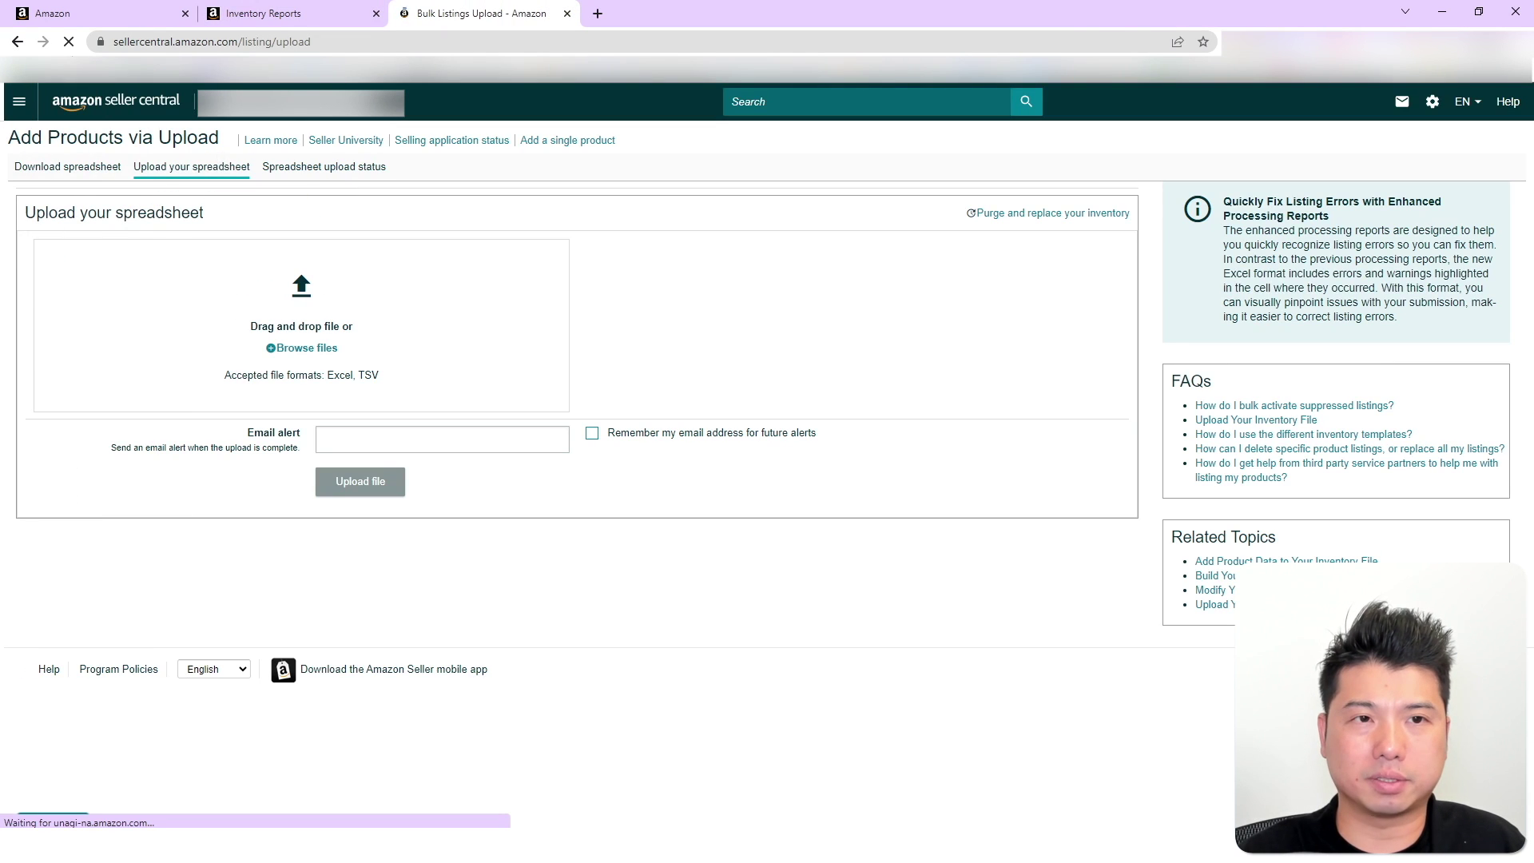
click(124, 183)
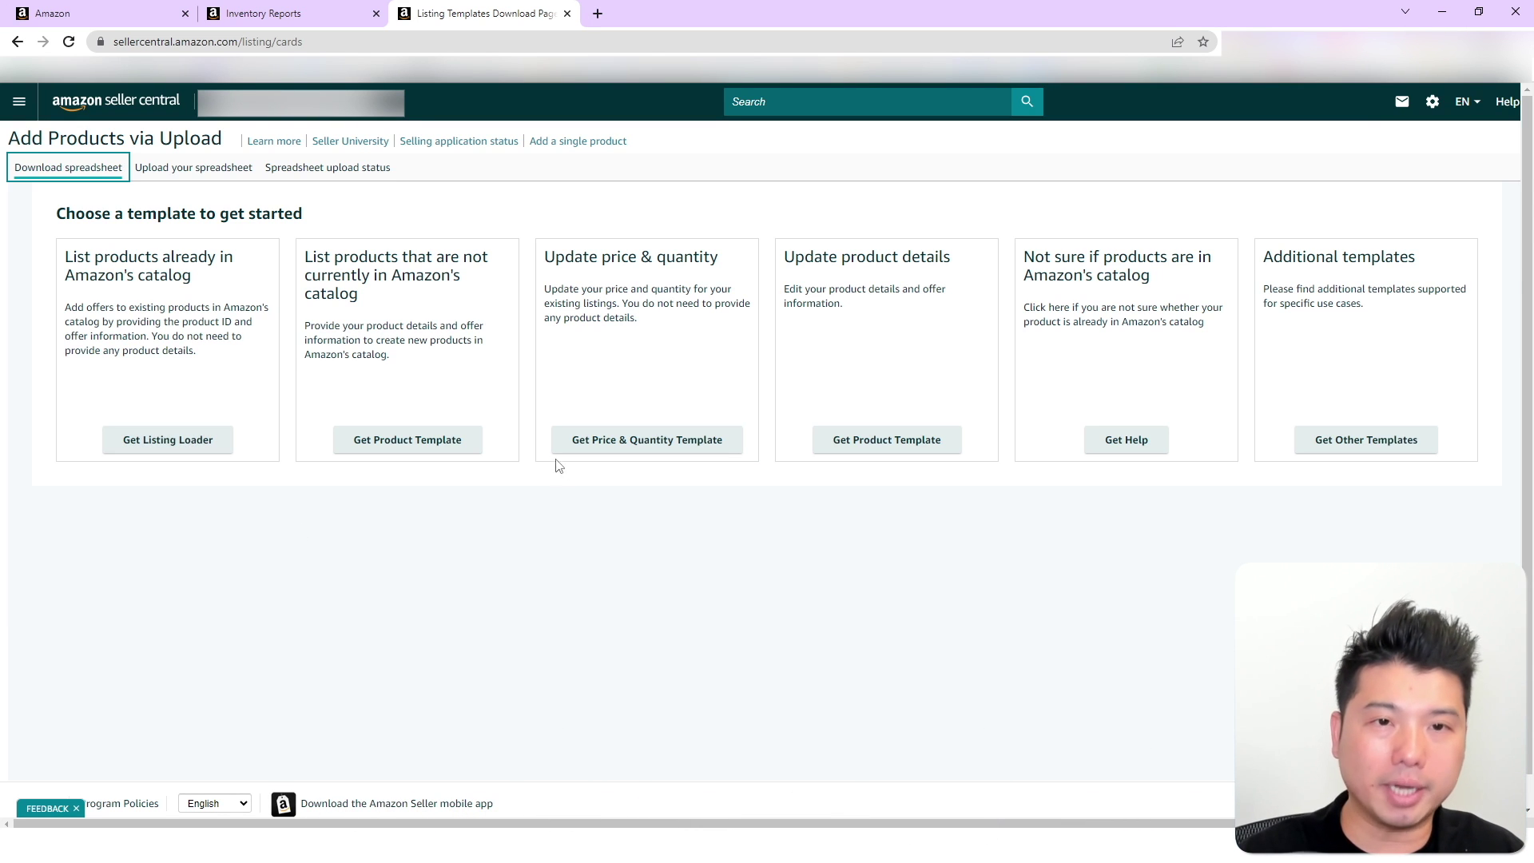
Open the Flat File Honeymoon Refresh_Delete workbook and select the BB-2B92-8ZWH row
mouse_move(404, 799)
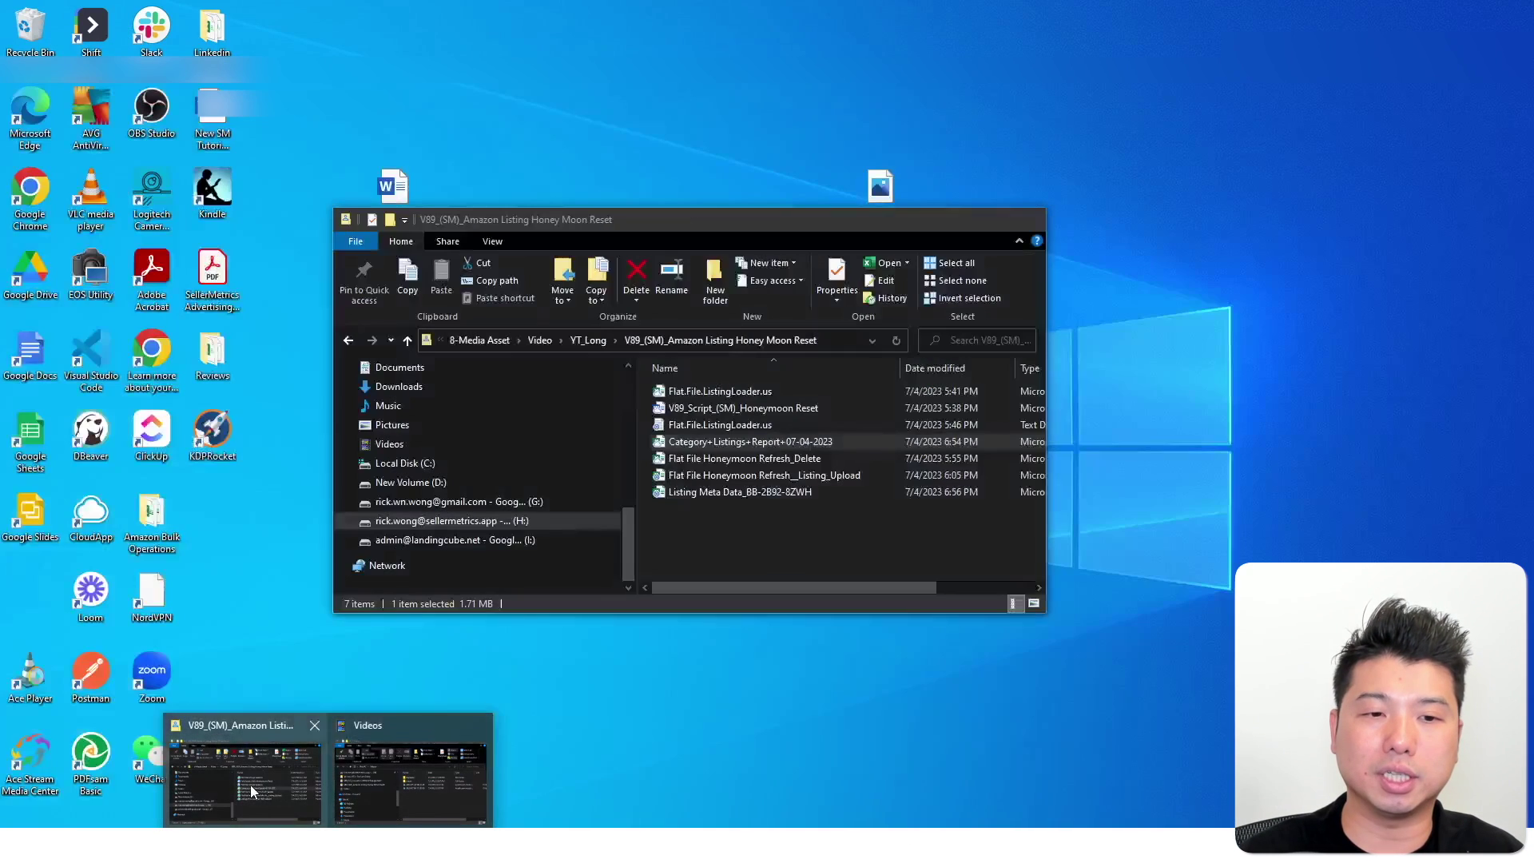
click(251, 793)
double_click(751, 457)
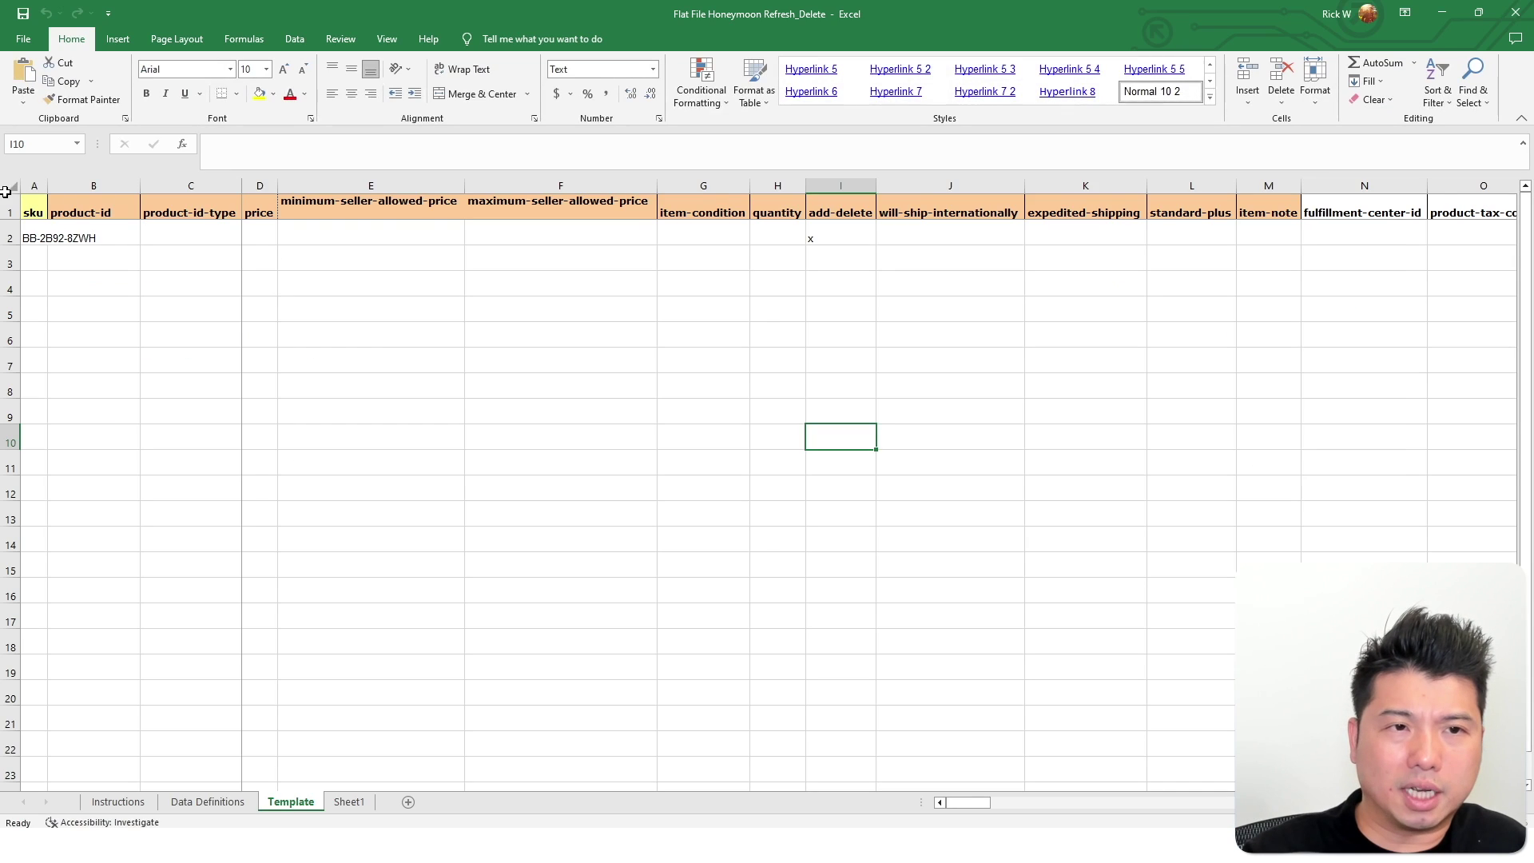
click(10, 239)
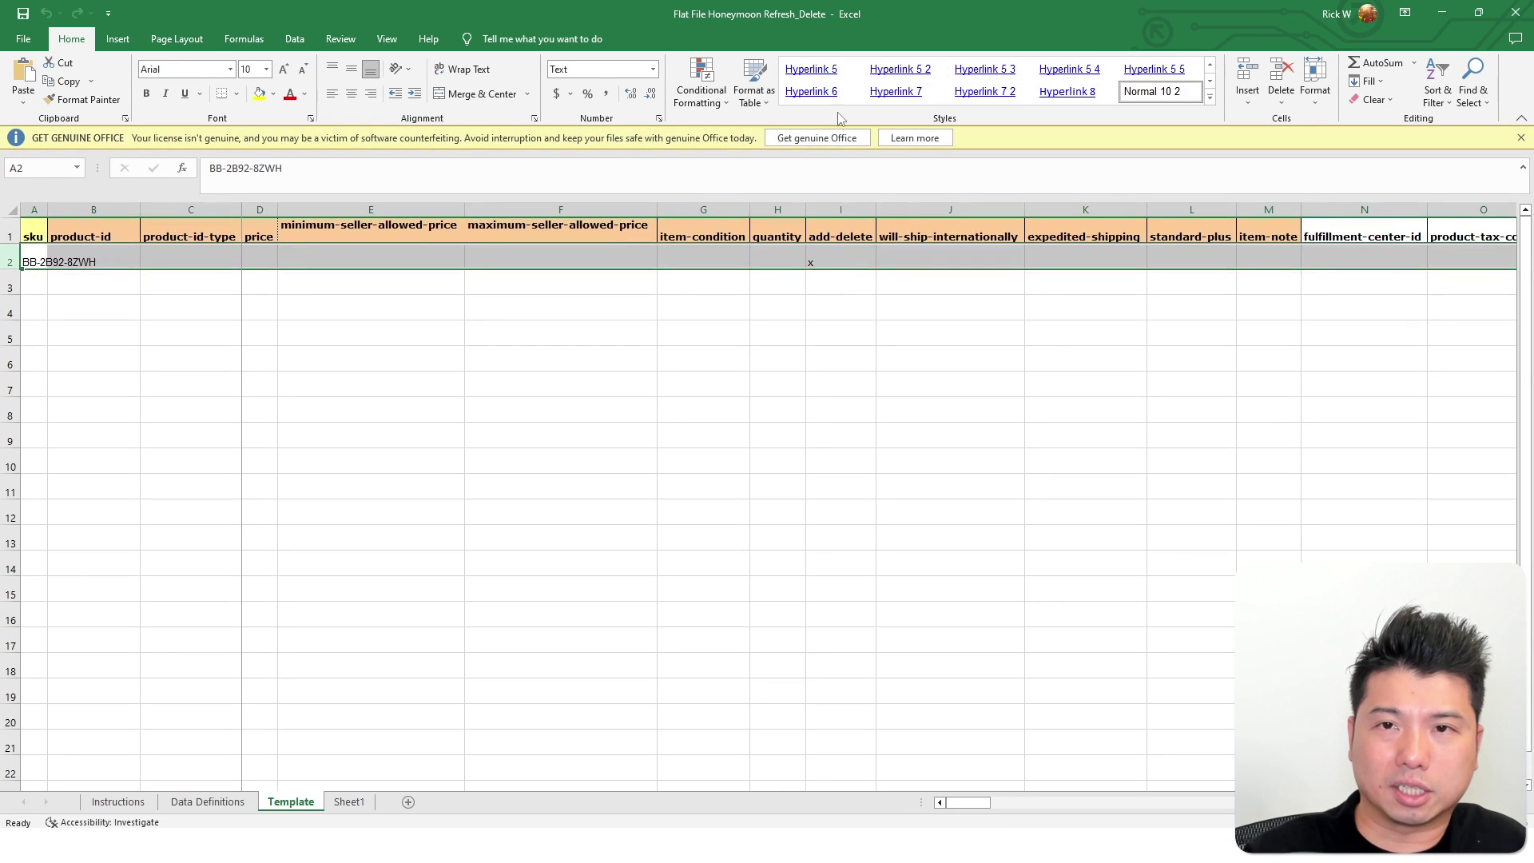
drag(879, 16, 1036, 80)
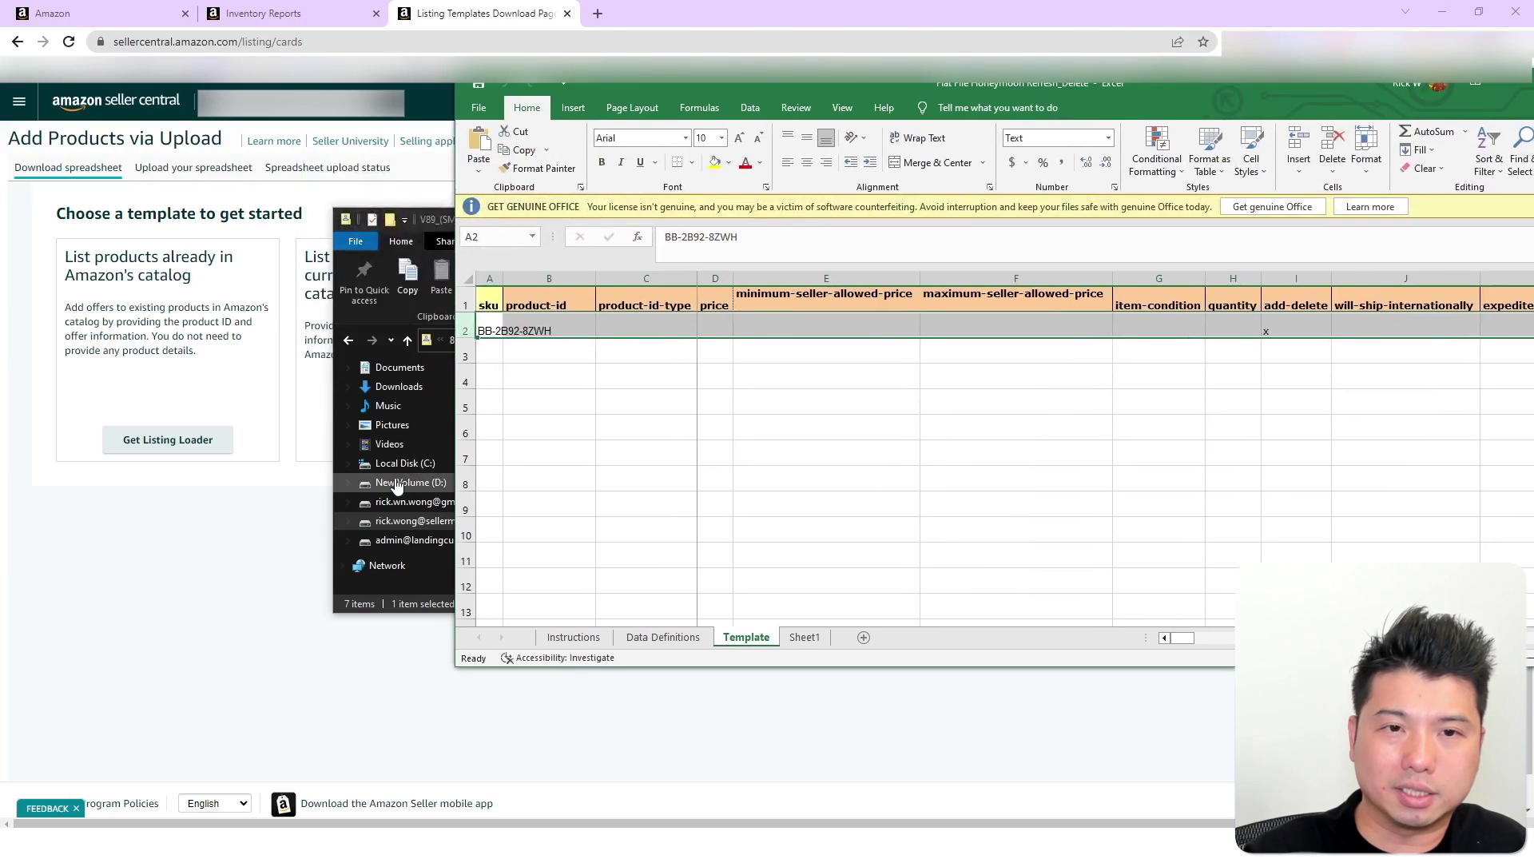
Enter x in the Listing Loader workbook, then close it through the save prompt
click(431, 219)
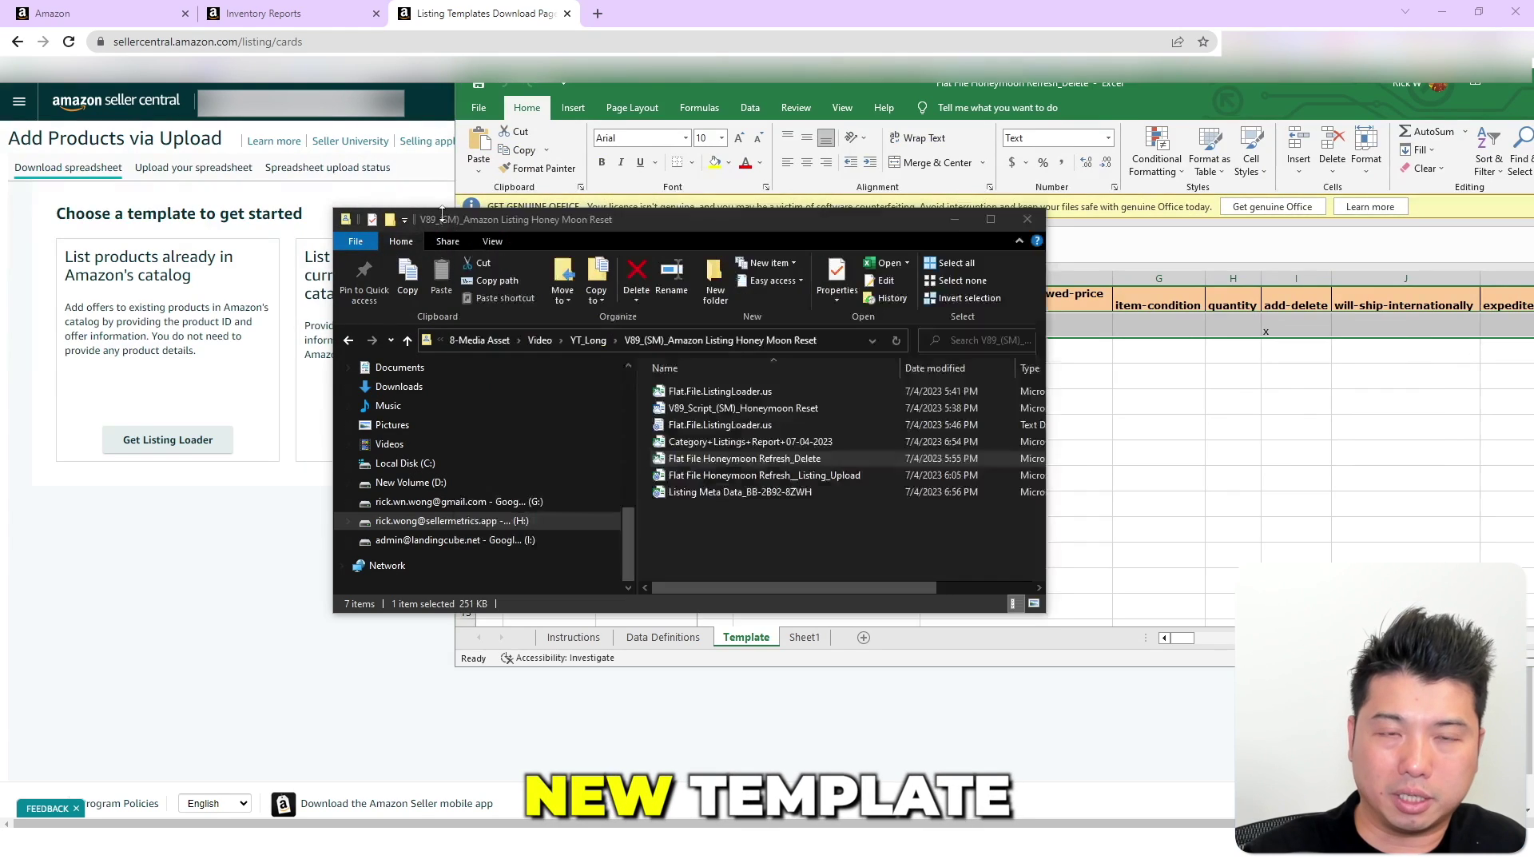
double_click(722, 395)
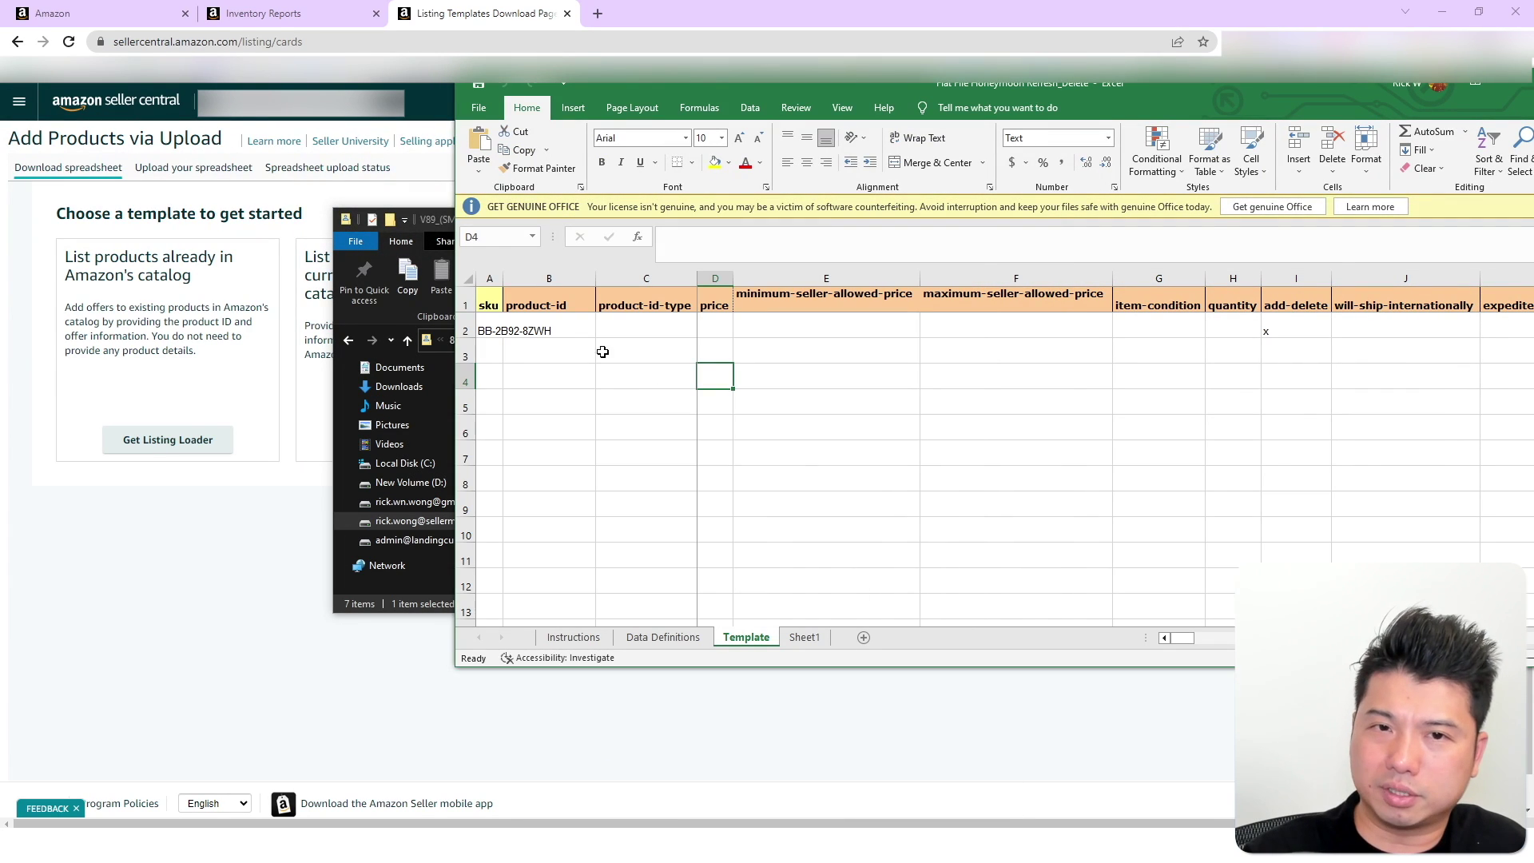
text(x)
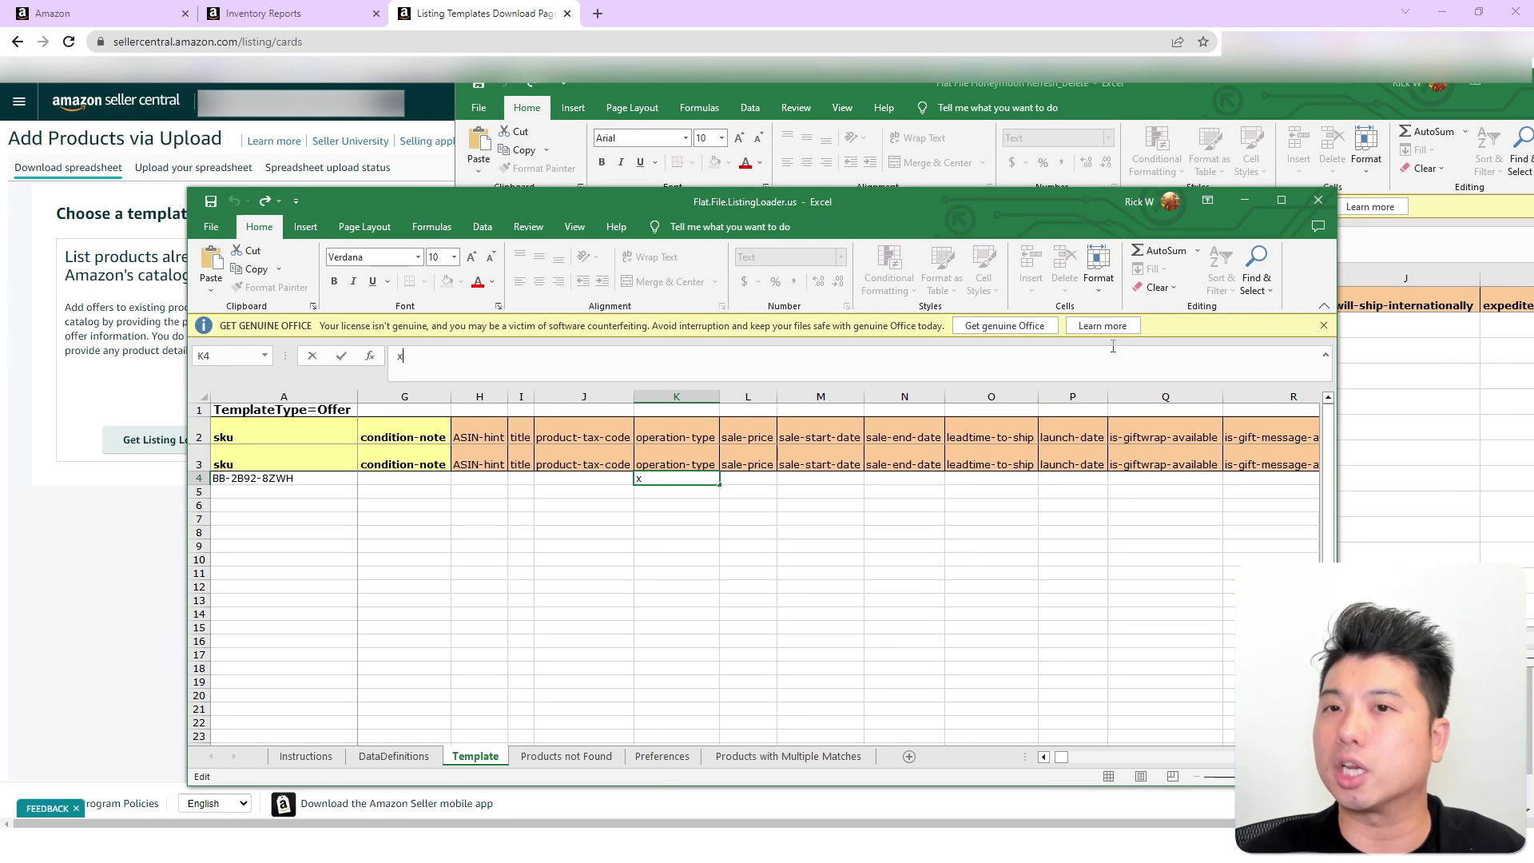
click(1318, 200)
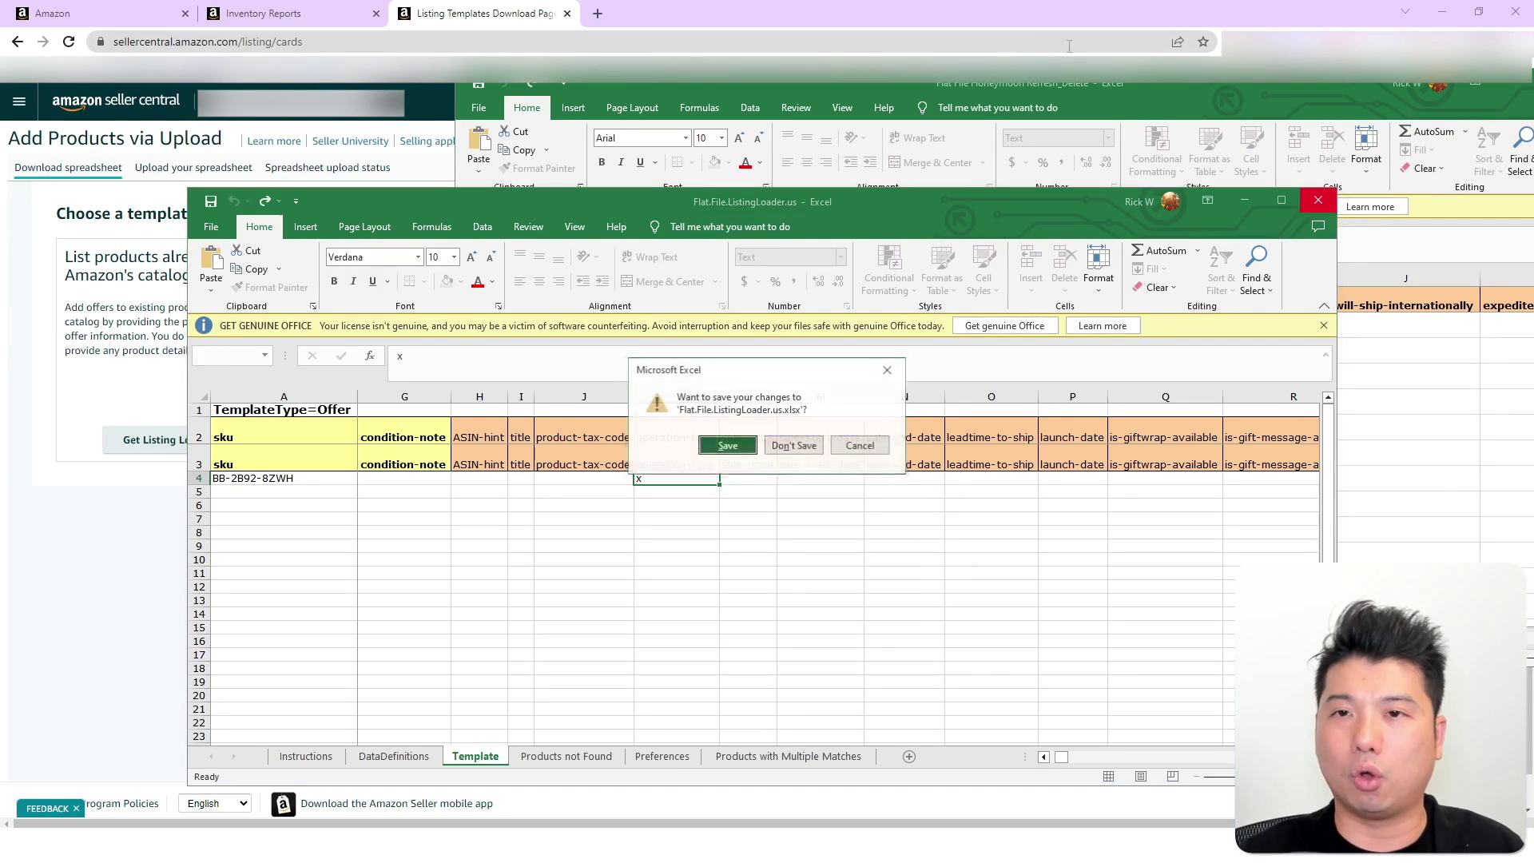
click(794, 445)
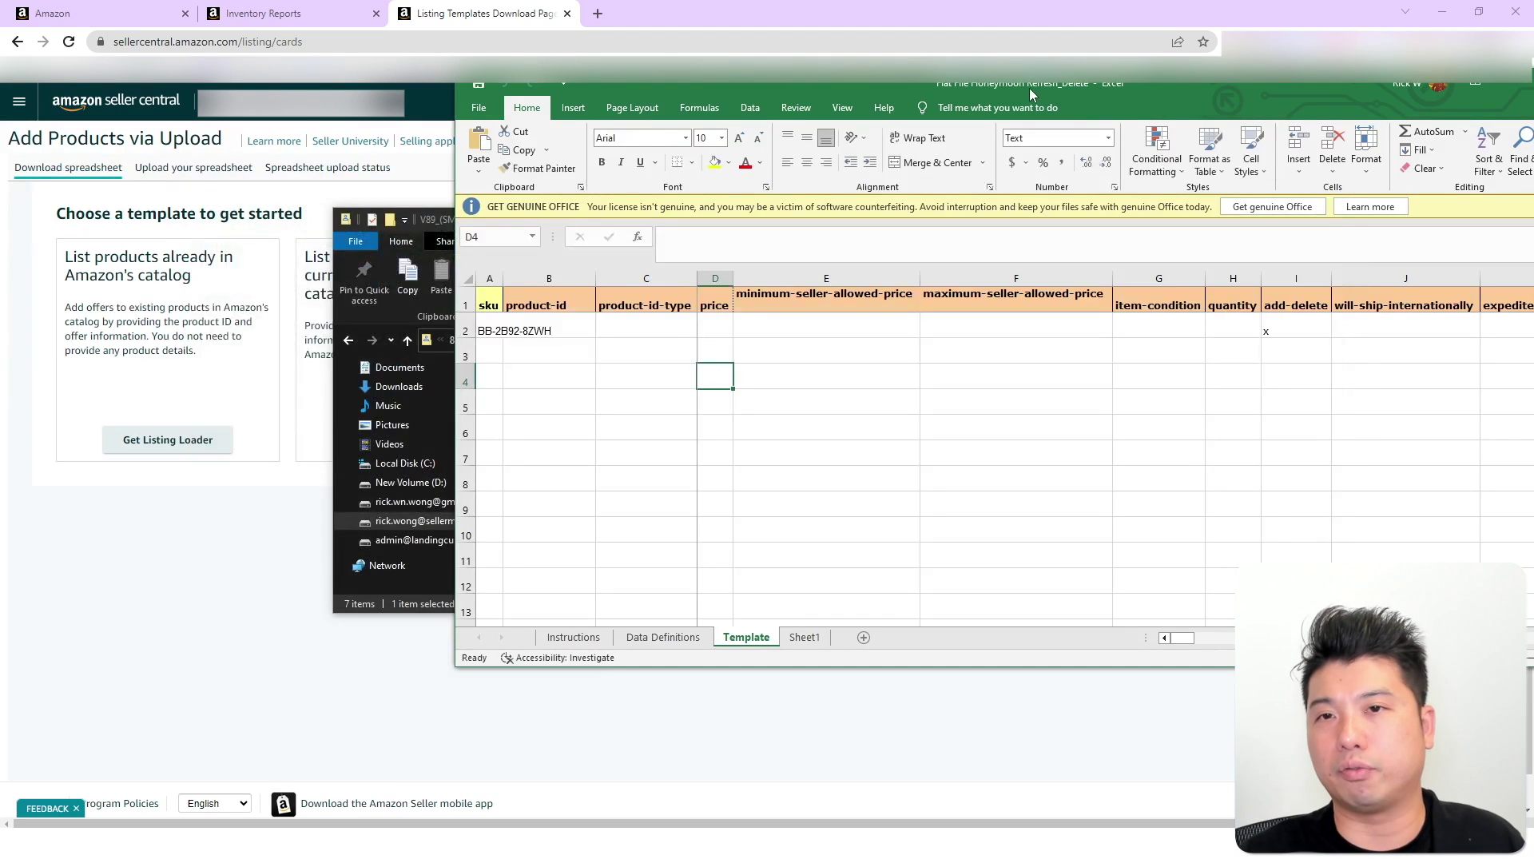
drag(1029, 87, 700, 128)
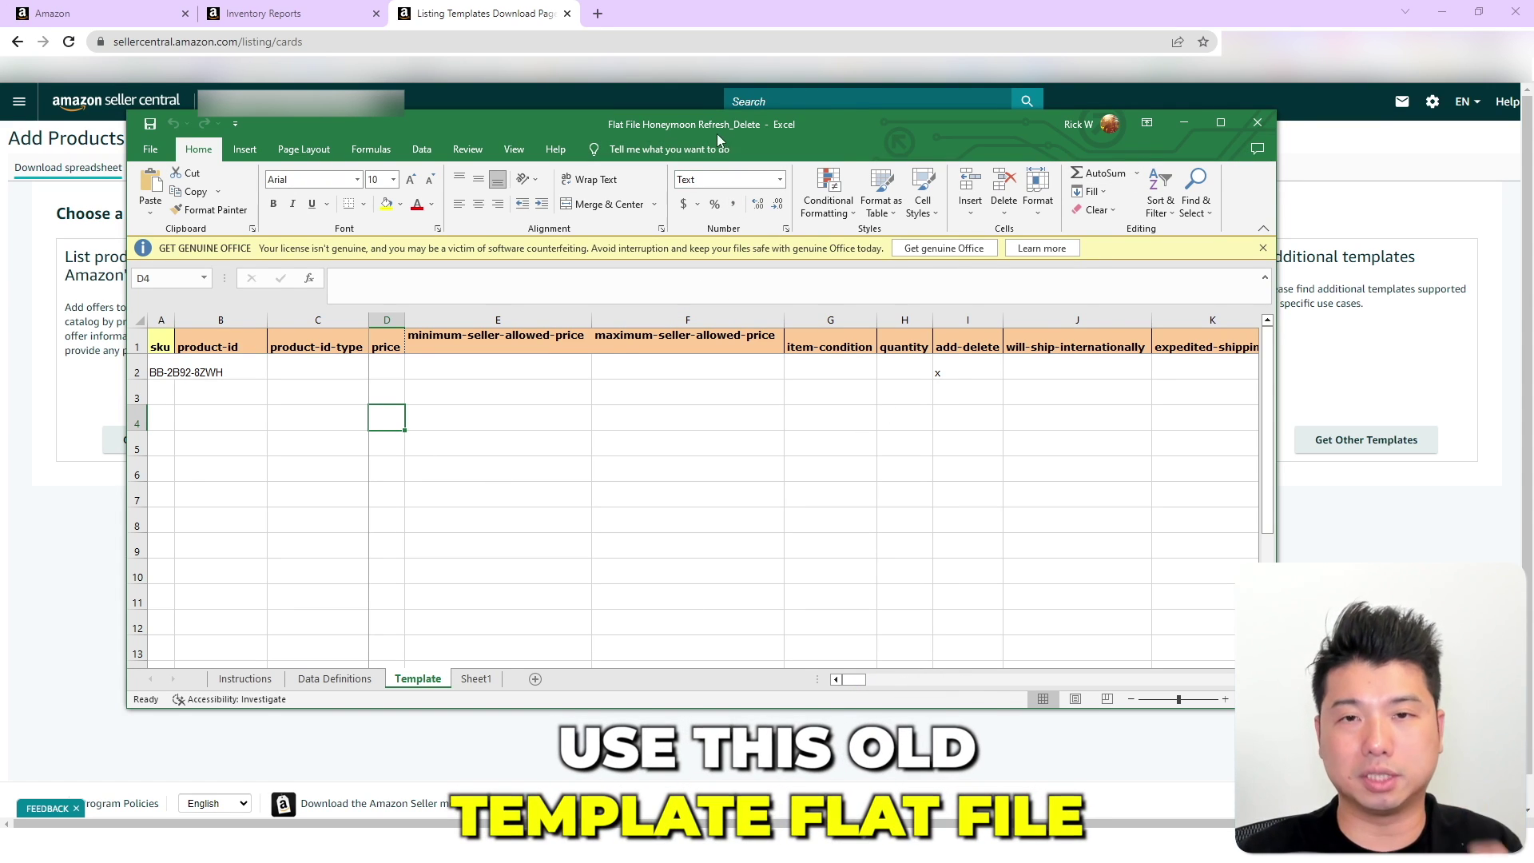
Check the SKU in A2 and its add-delete value x in I2
click(171, 366)
right_click(167, 359)
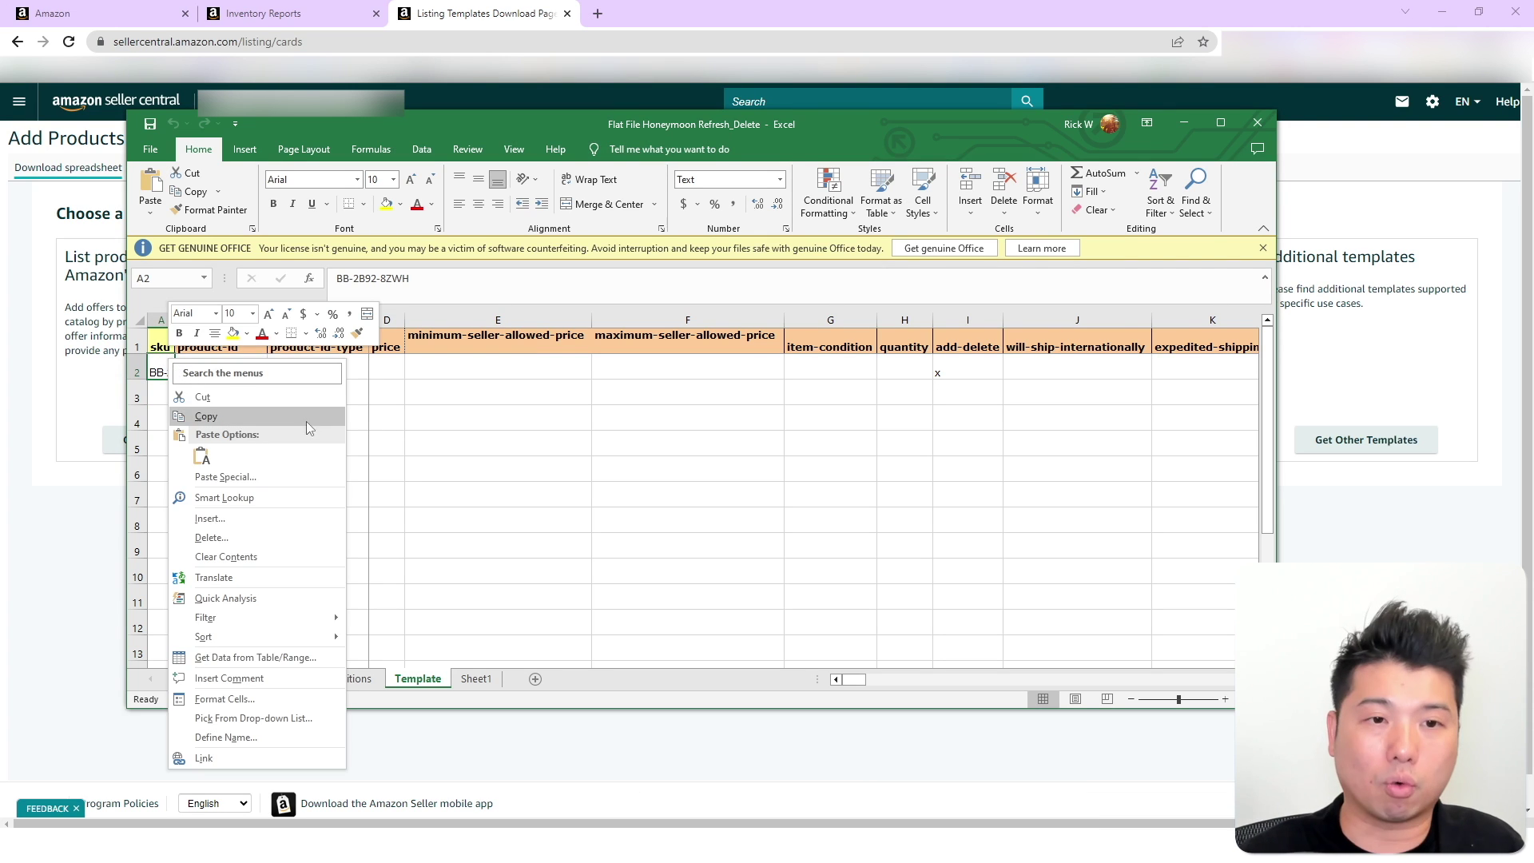
click(572, 689)
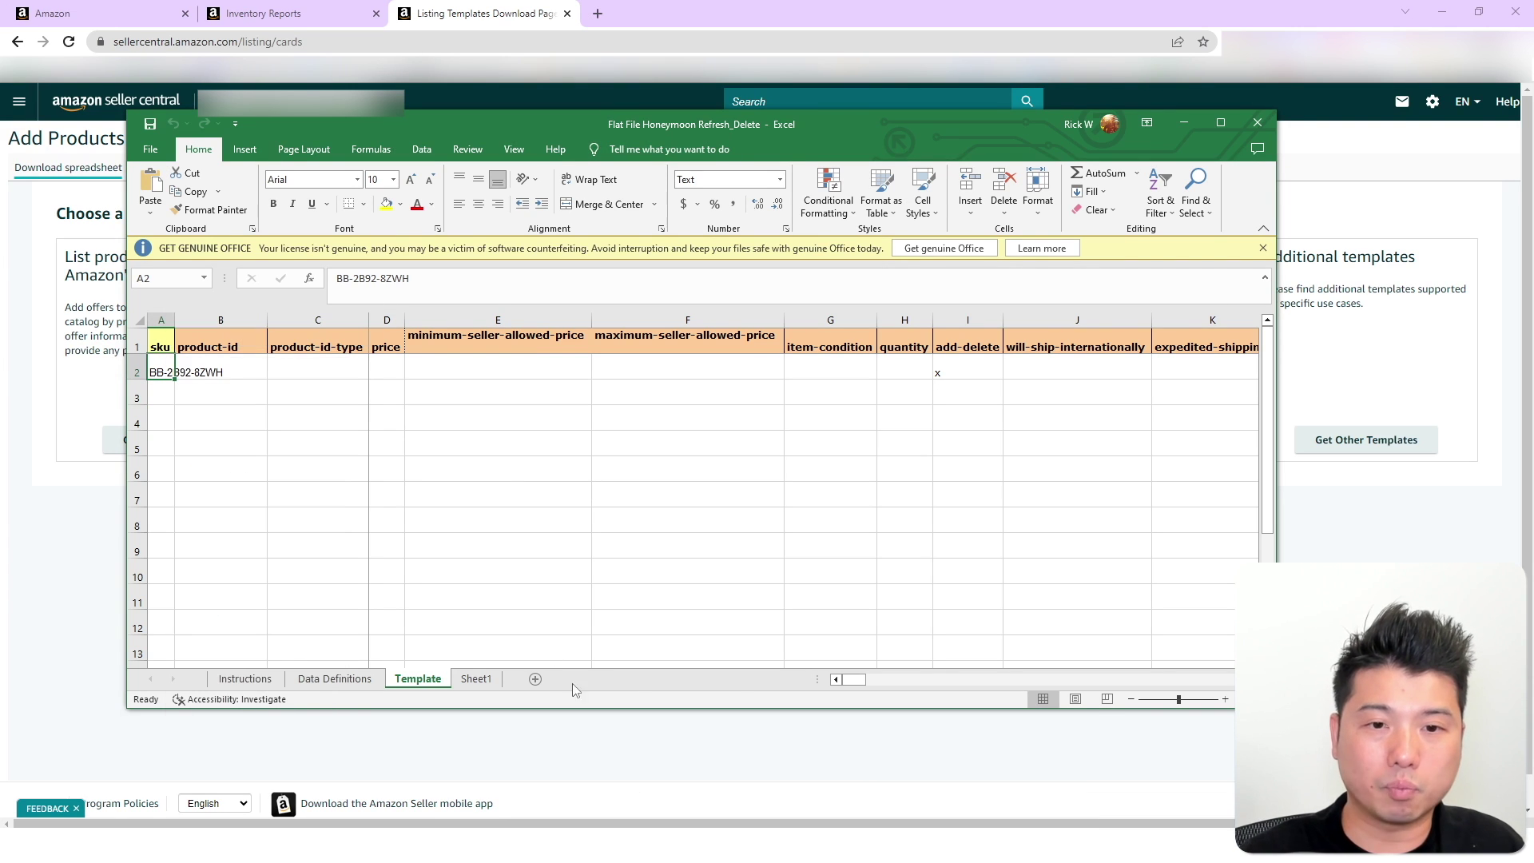
click(967, 345)
click(981, 321)
click(984, 337)
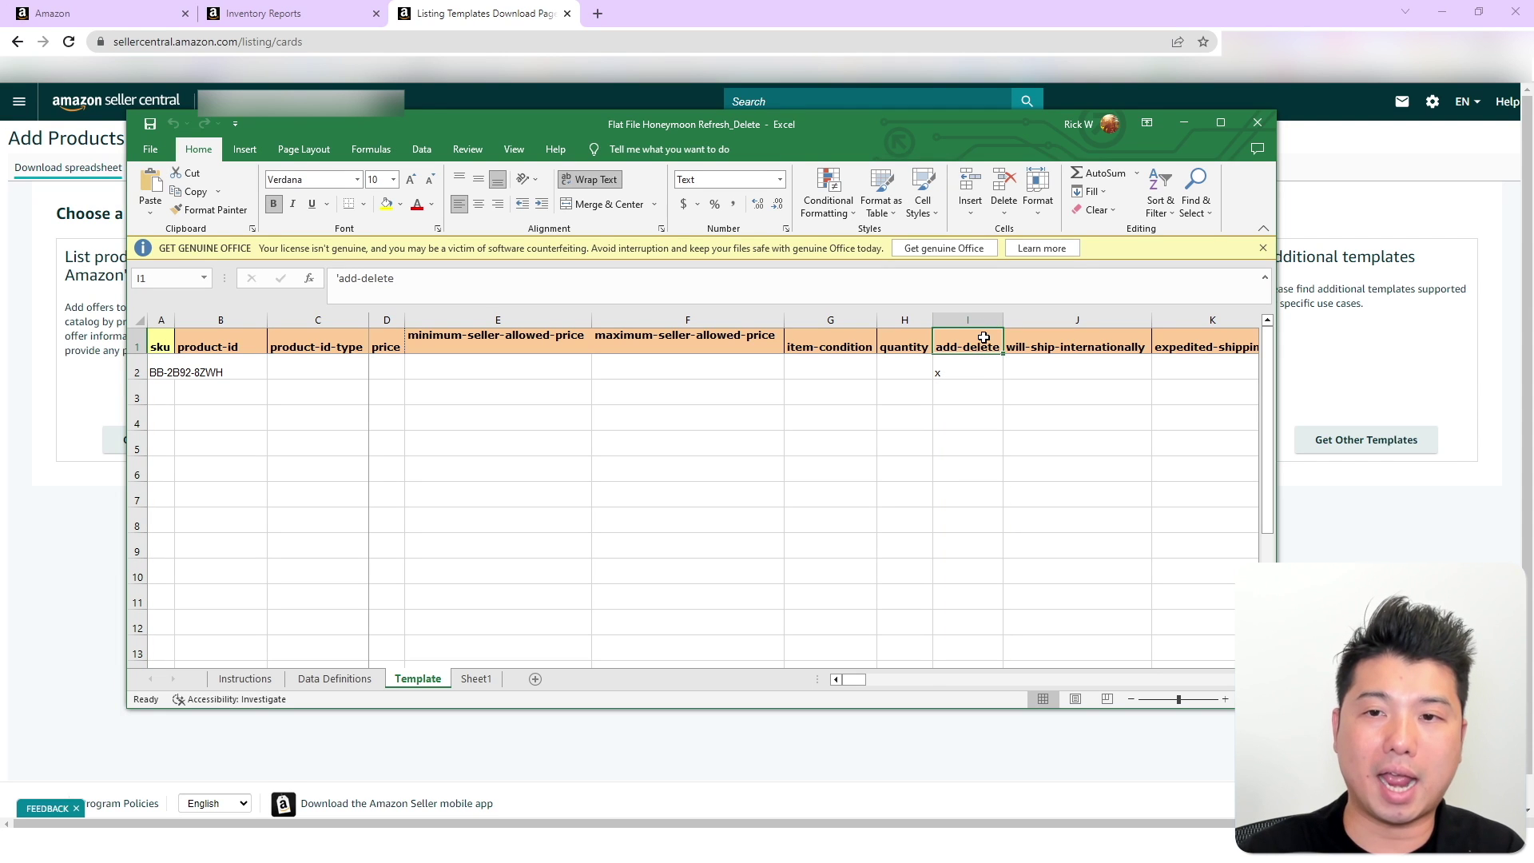
click(974, 368)
click(972, 395)
click(970, 371)
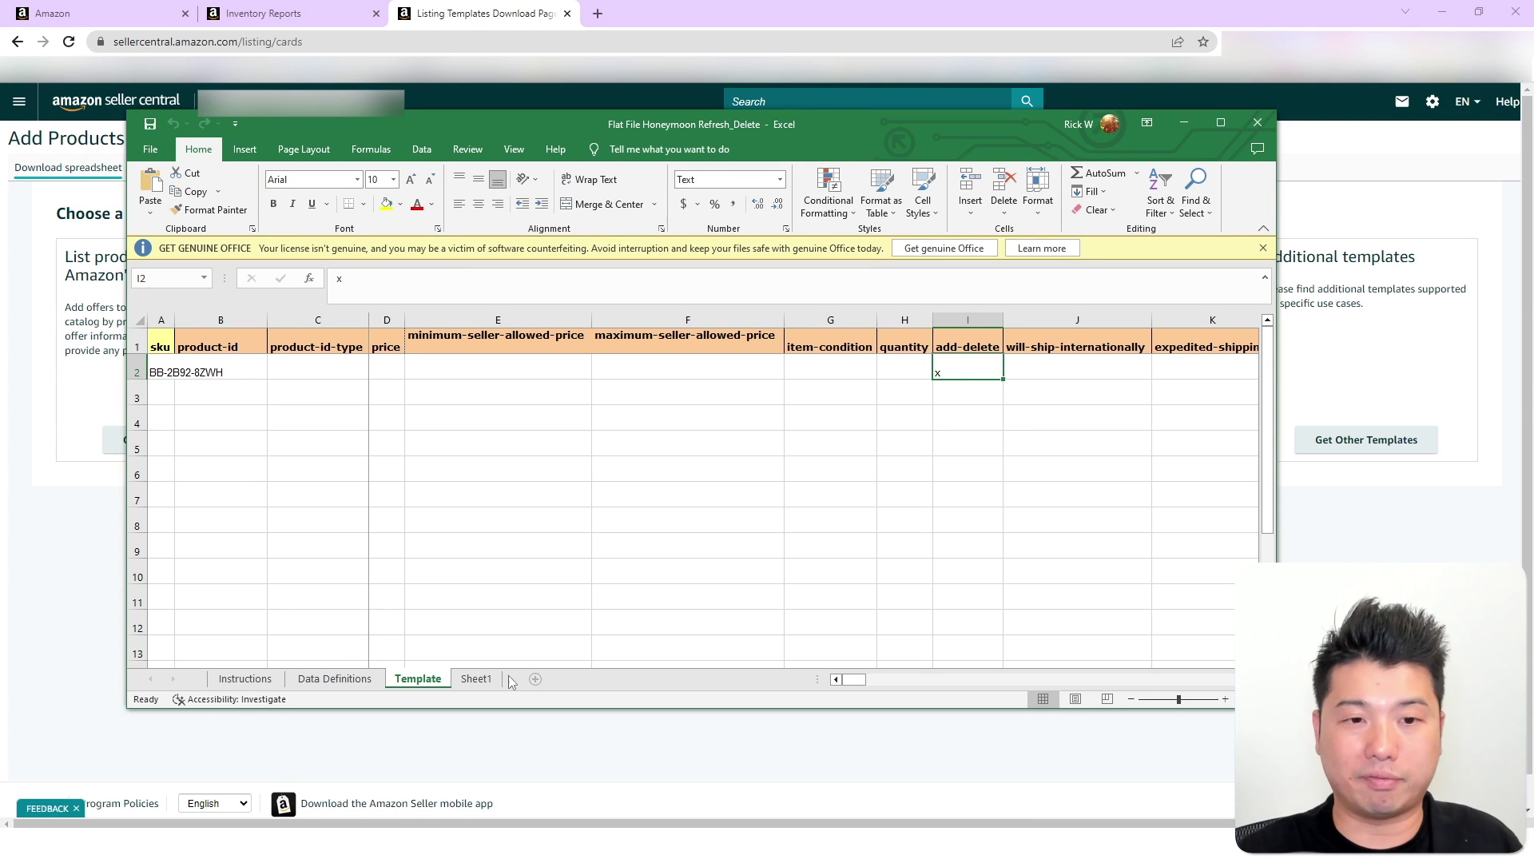
On the Data Definitions sheet, highlight C11's line 'x = (completely from system)'
click(334, 679)
scroll(392, 573, down, 5)
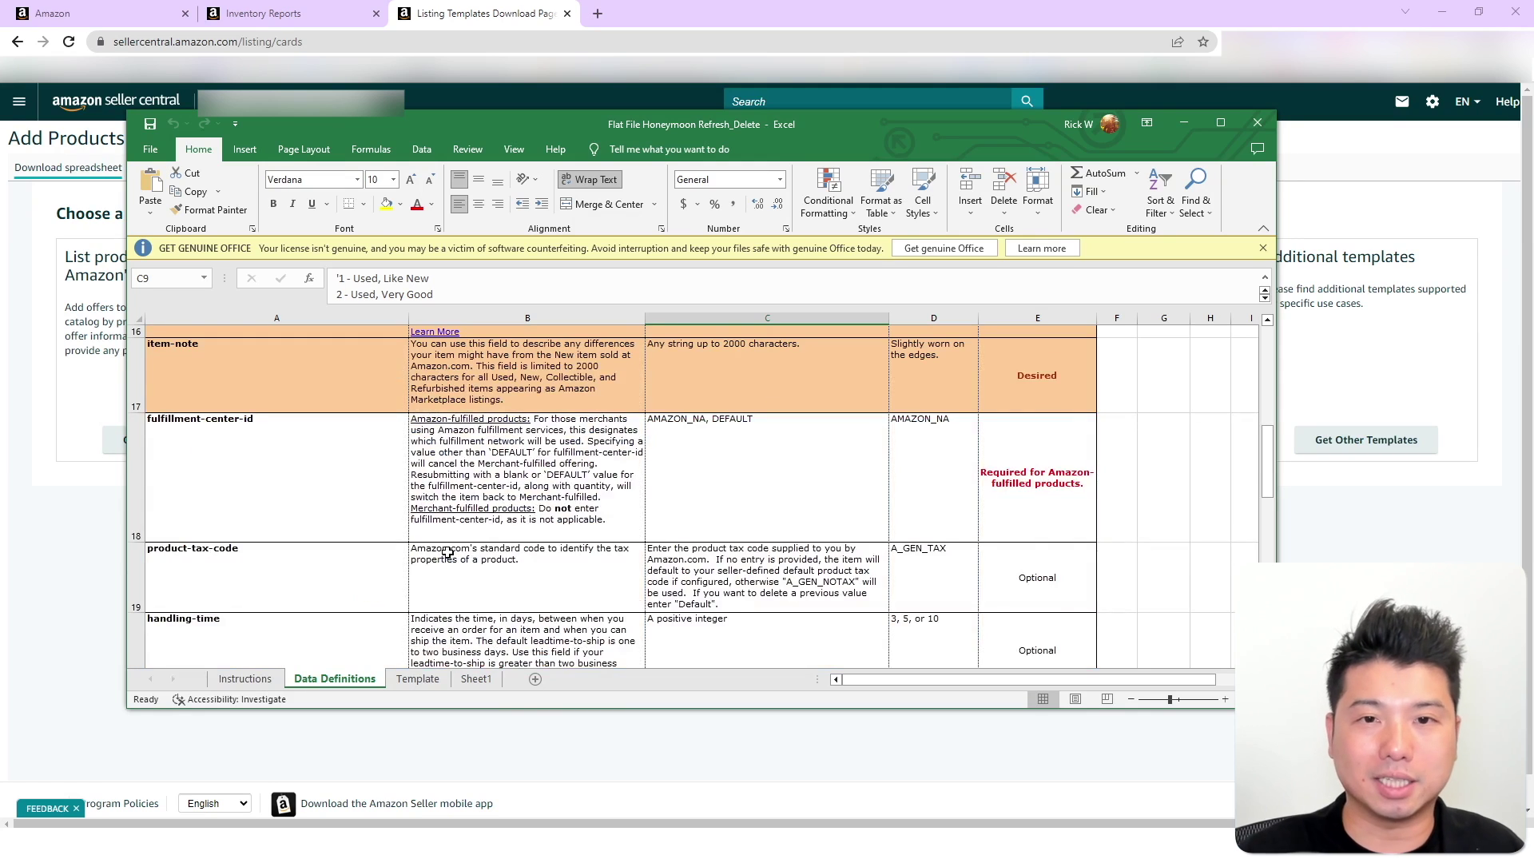
scroll(447, 552, down, 3)
scroll(645, 452, up, 5)
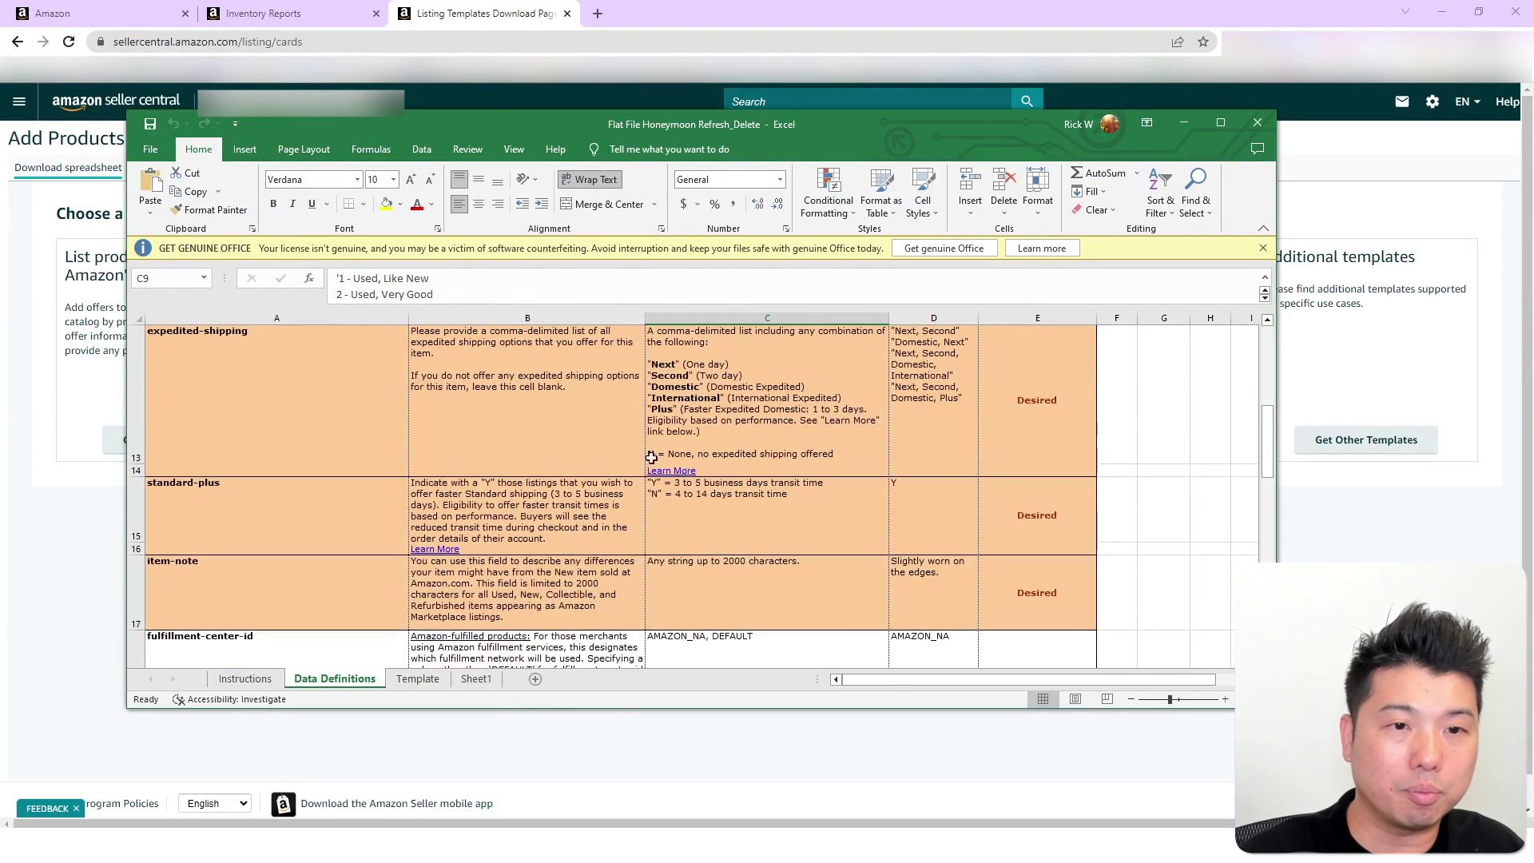
scroll(655, 463, up, 3)
double_click(730, 506)
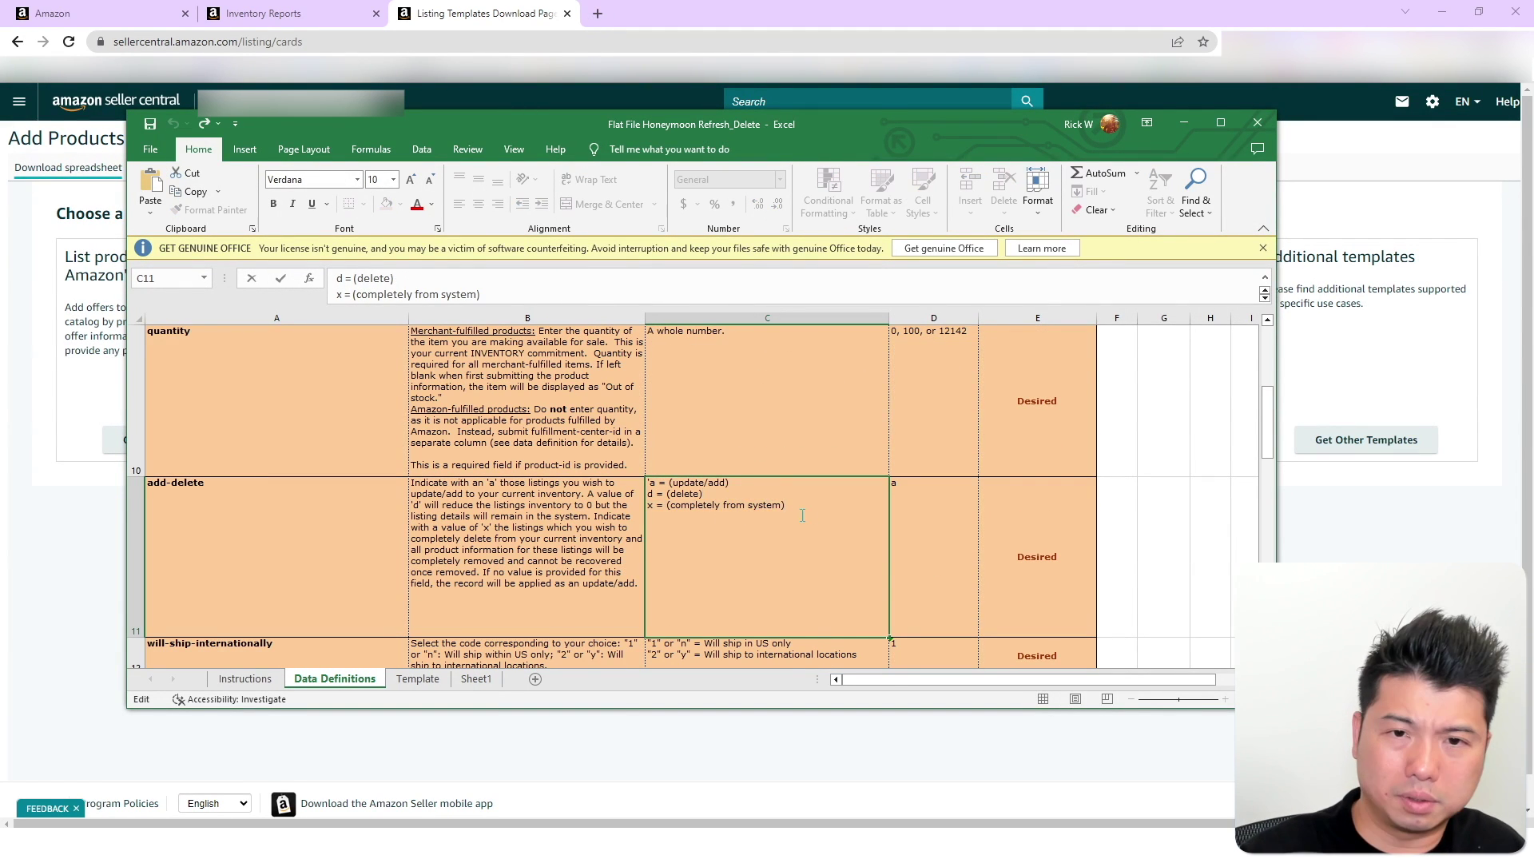
drag(785, 505, 648, 505)
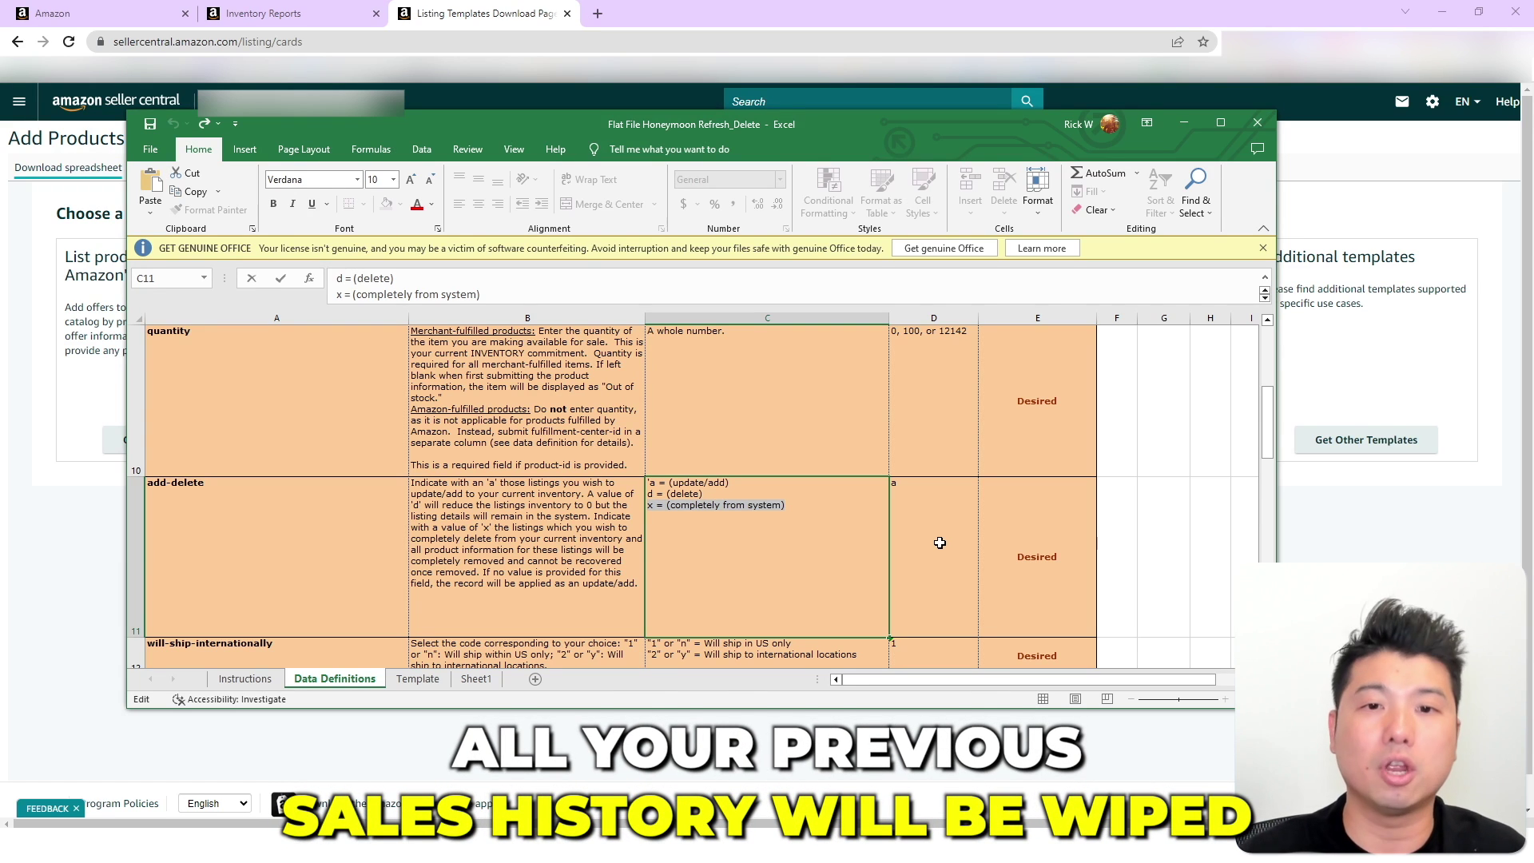
Close the Refresh_Delete workbook and confirm the SKU is still Active in Manage Inventory
click(527, 400)
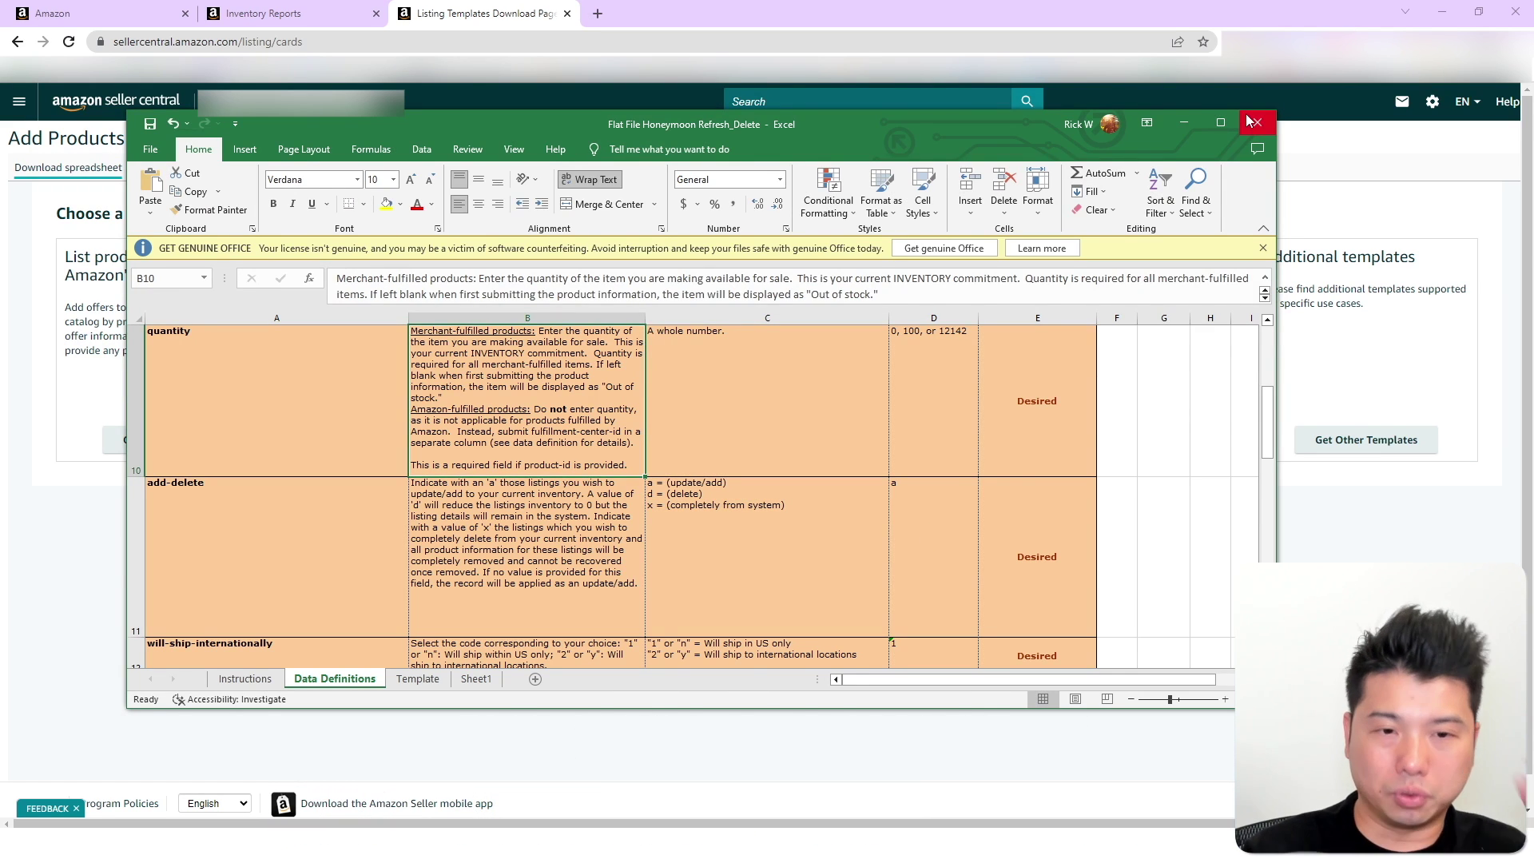
click(1253, 121)
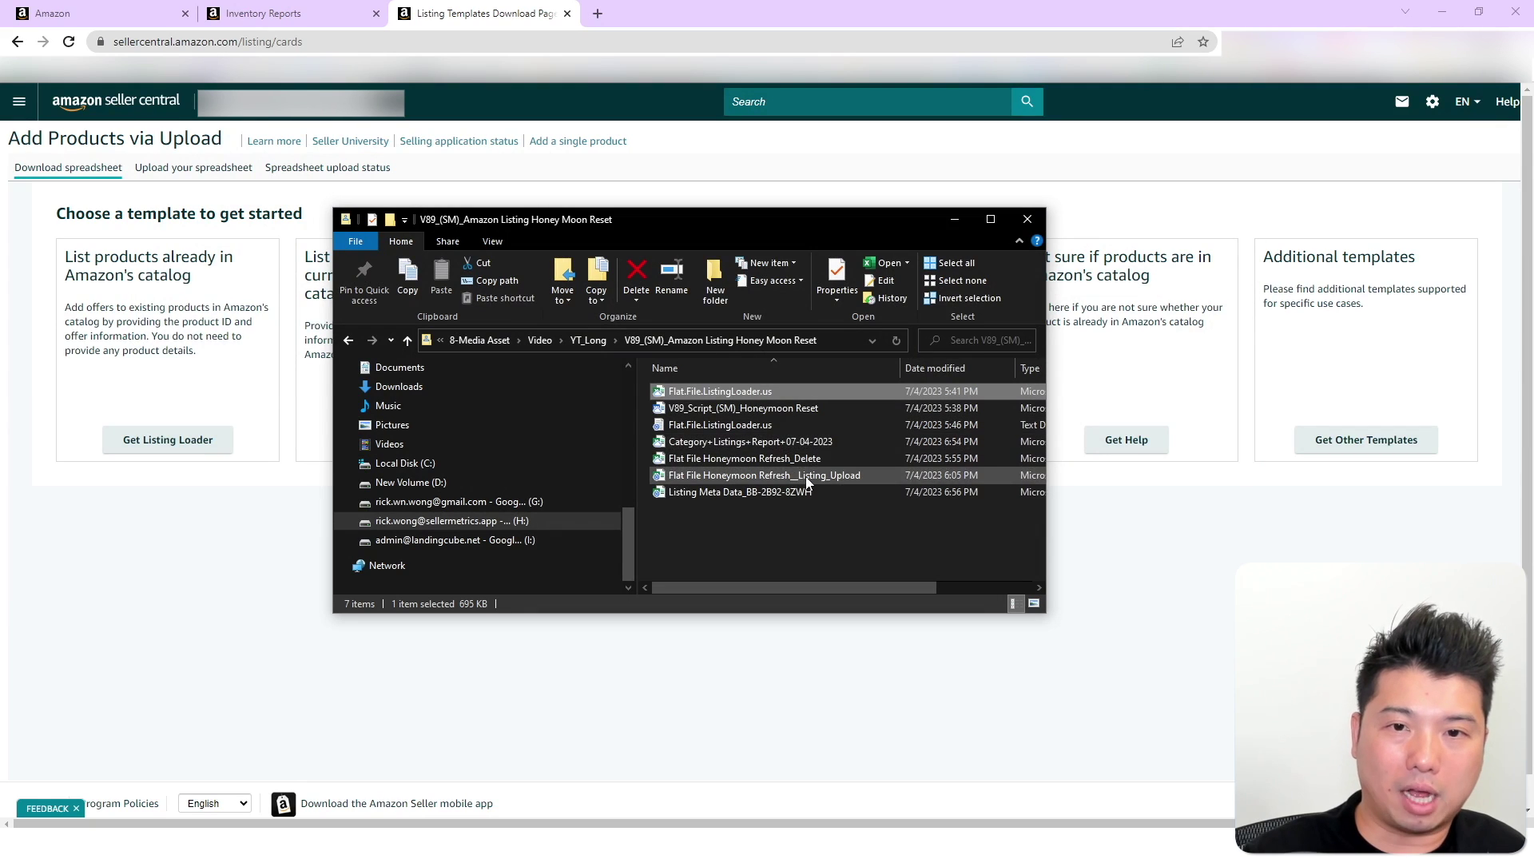
click(772, 459)
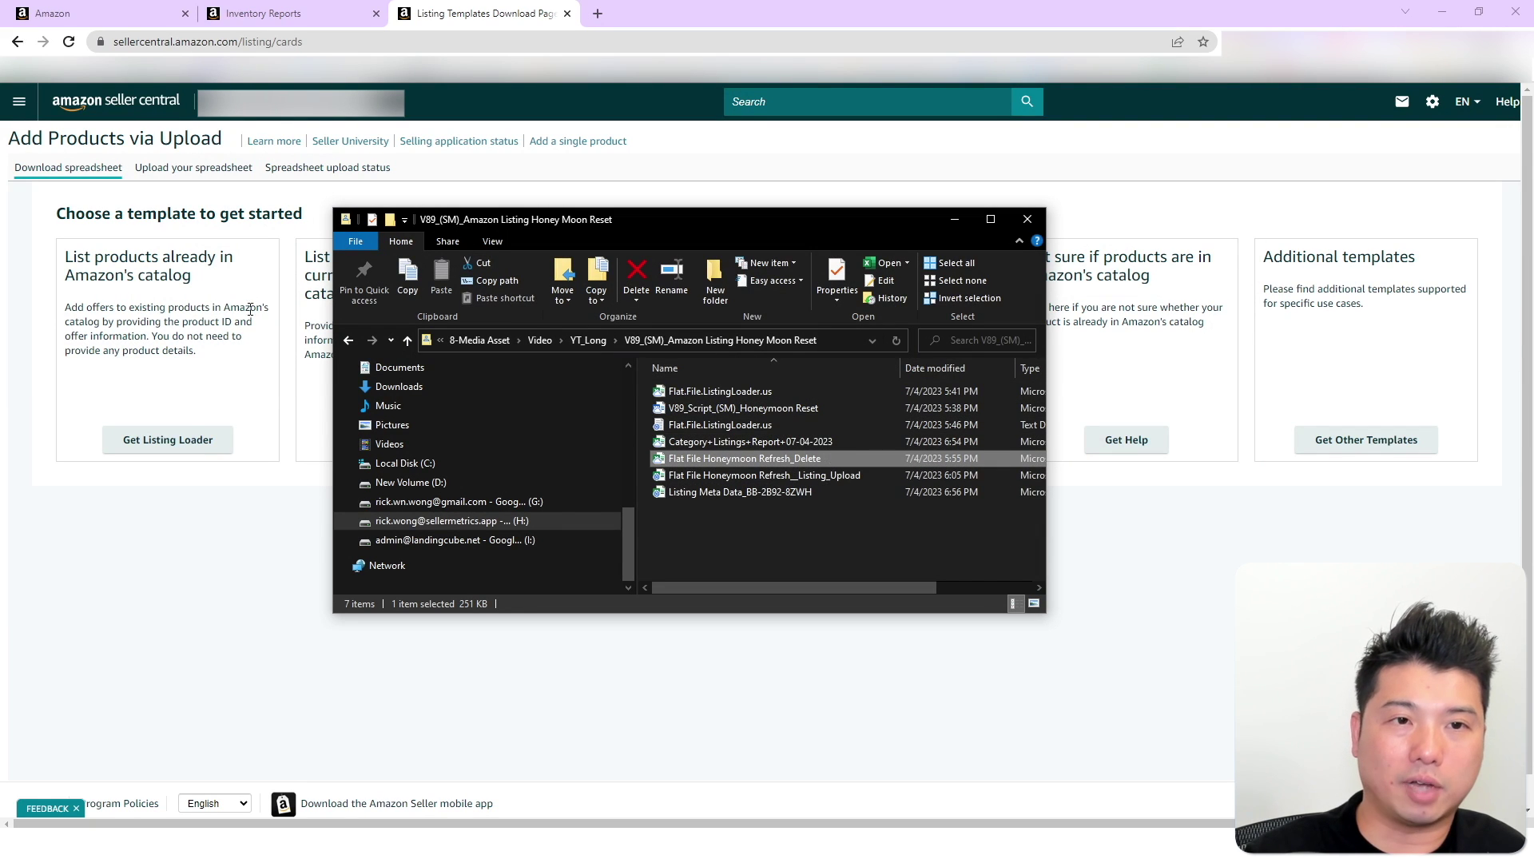
click(194, 169)
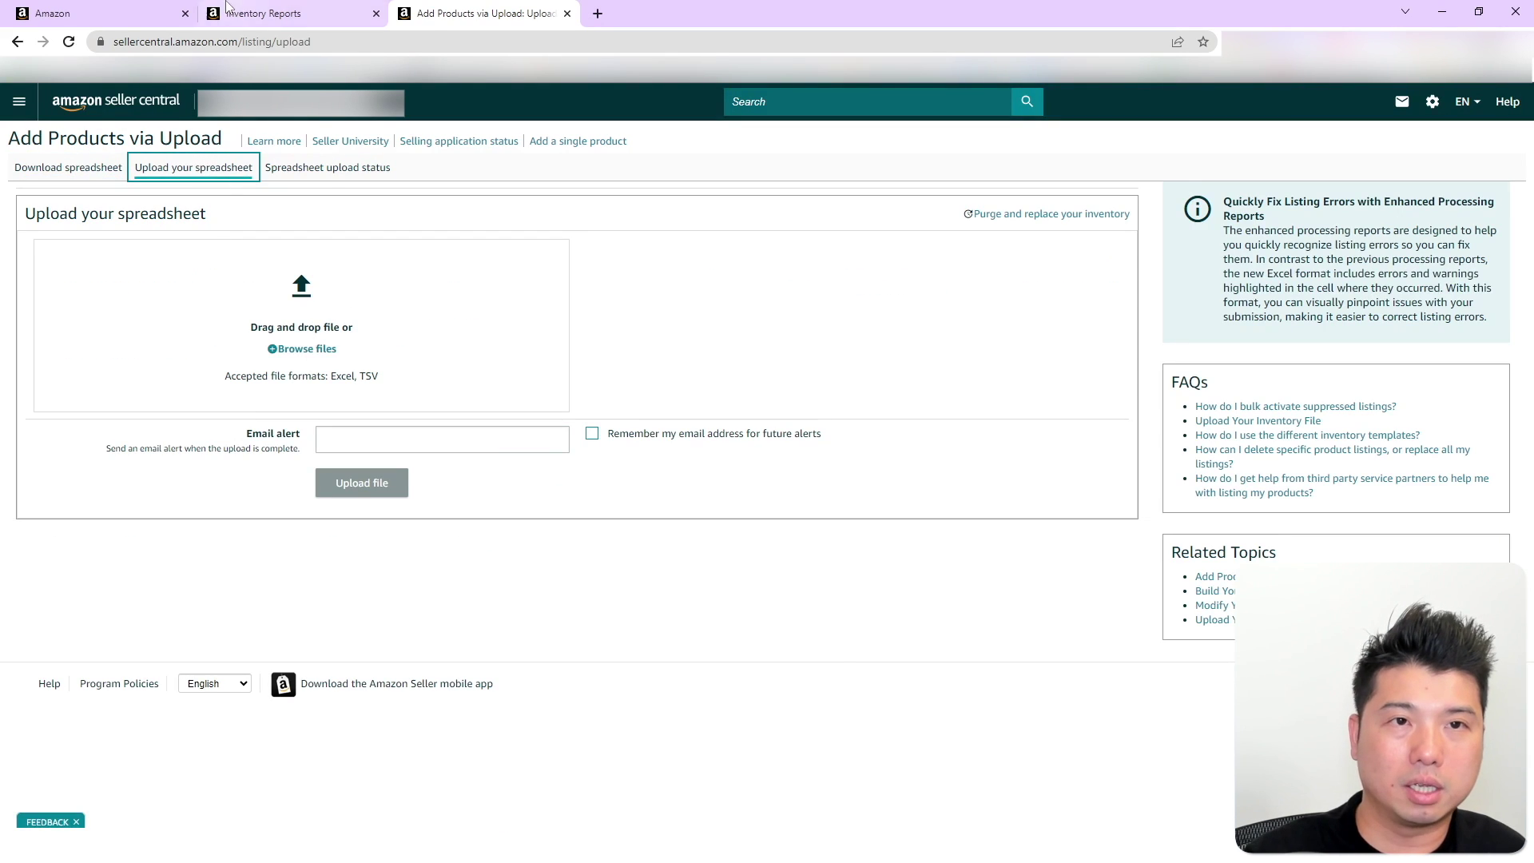
click(95, 13)
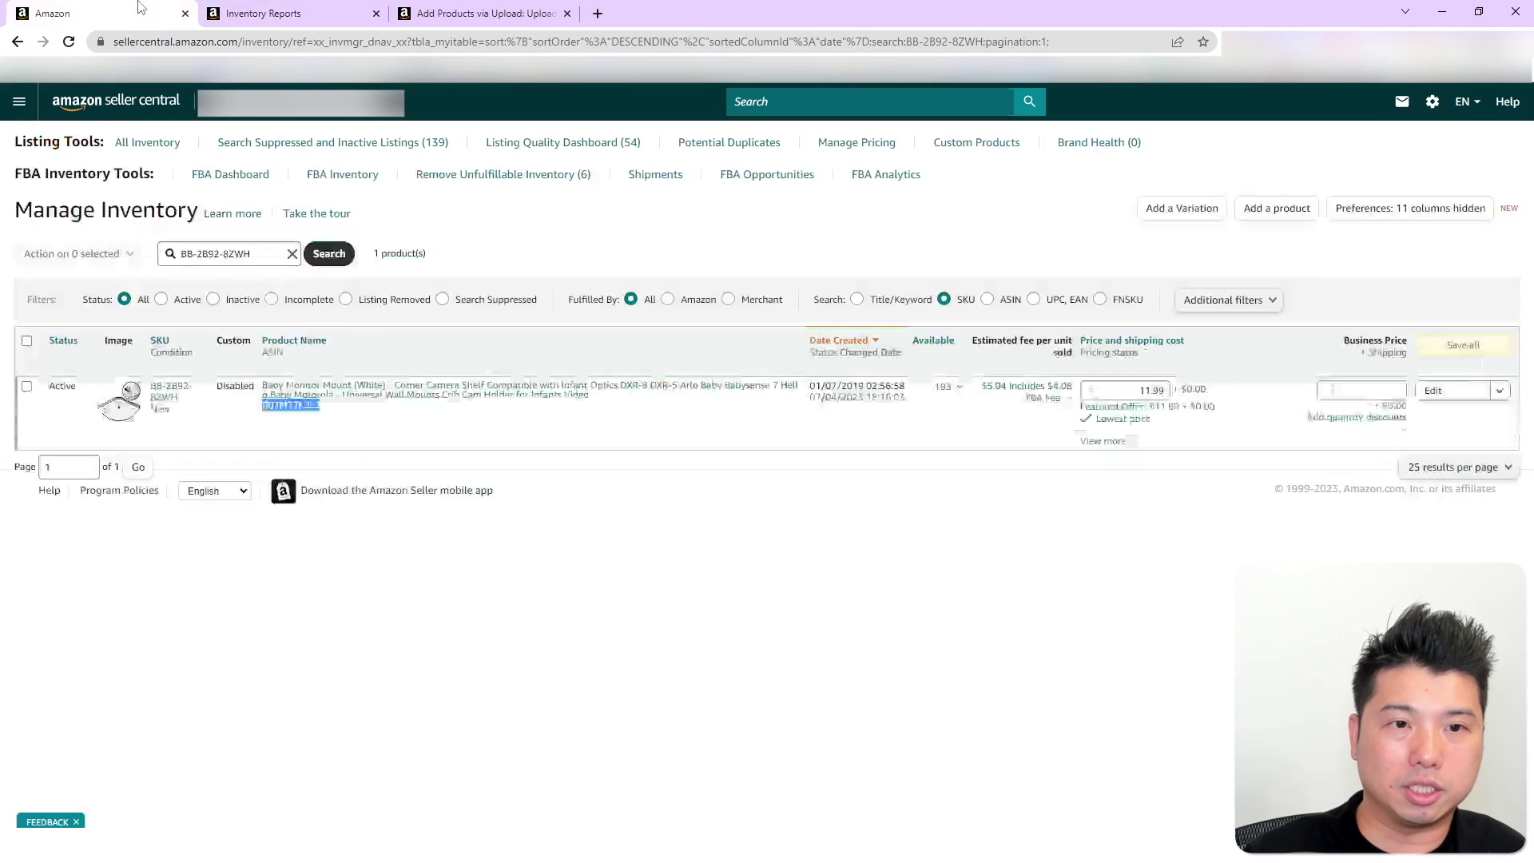
click(264, 261)
key(Return)
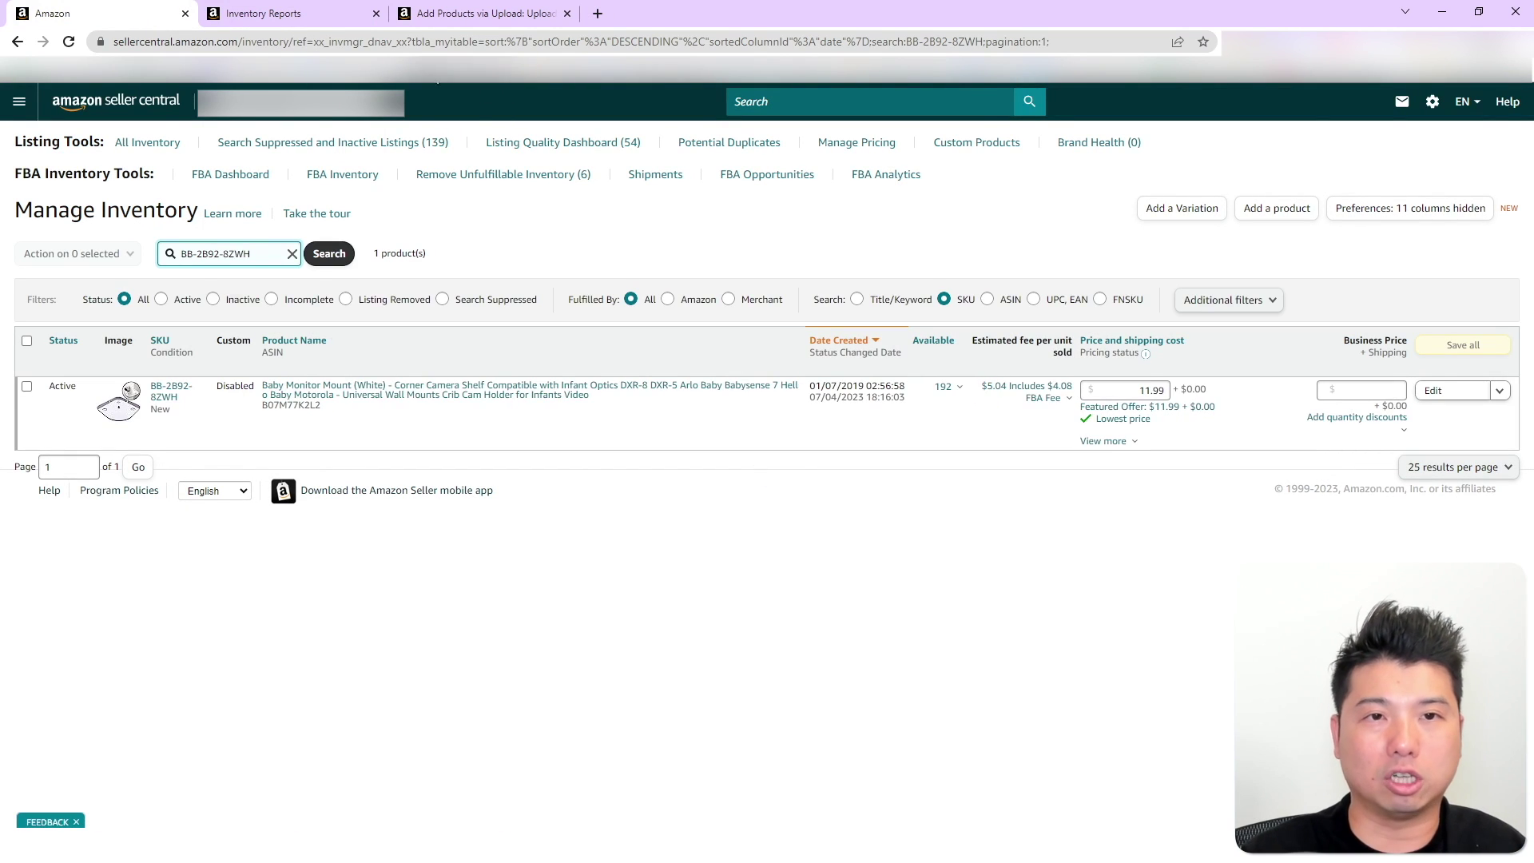
Upload Flat File Honeymoon Refresh_Delete.xlsx on the Add Products via Upload page
click(352, 6)
click(441, 8)
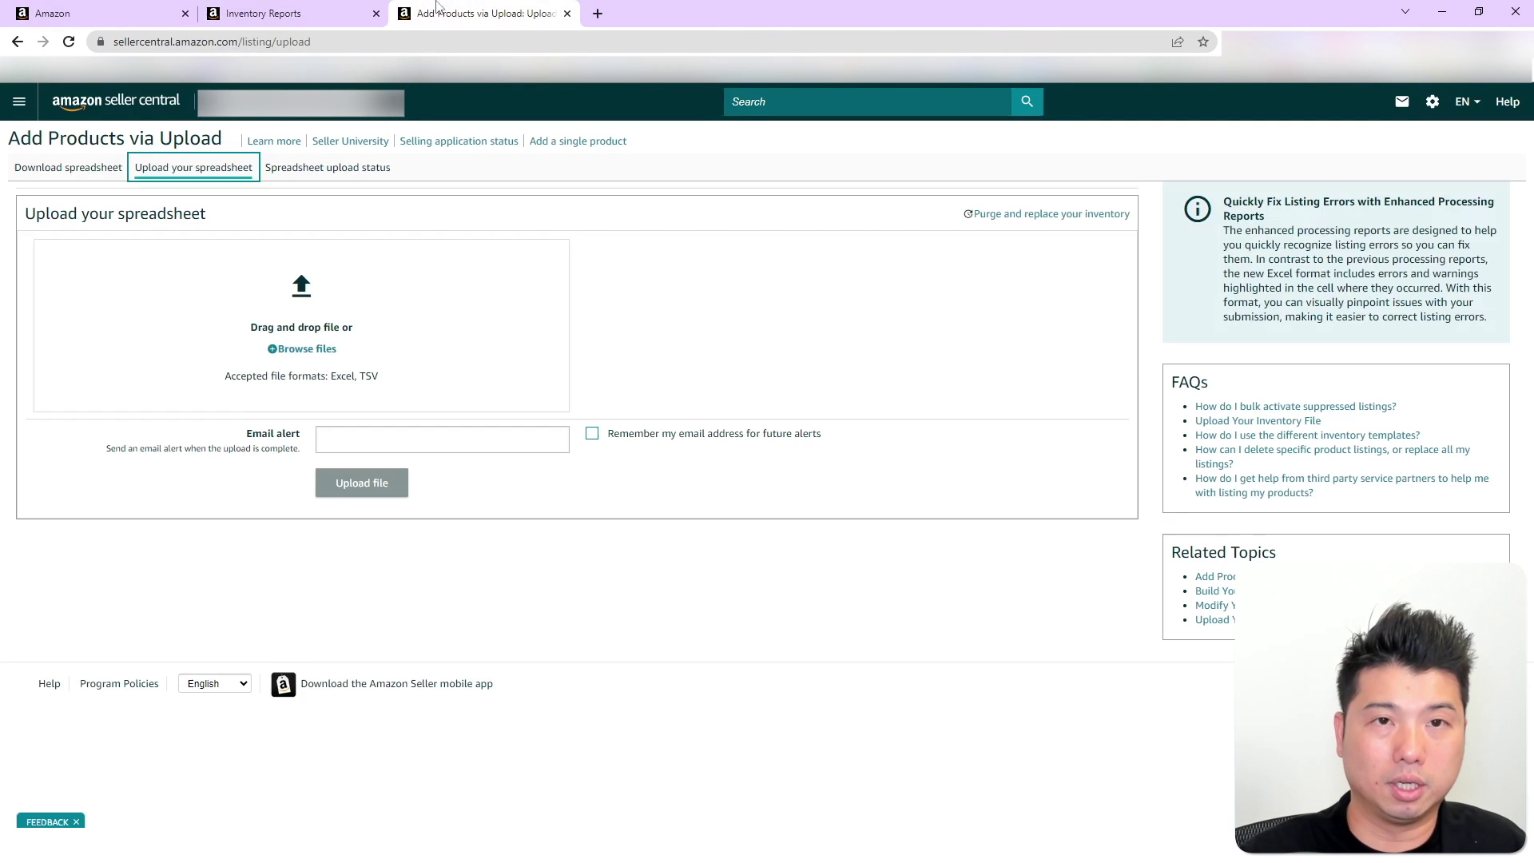
click(326, 349)
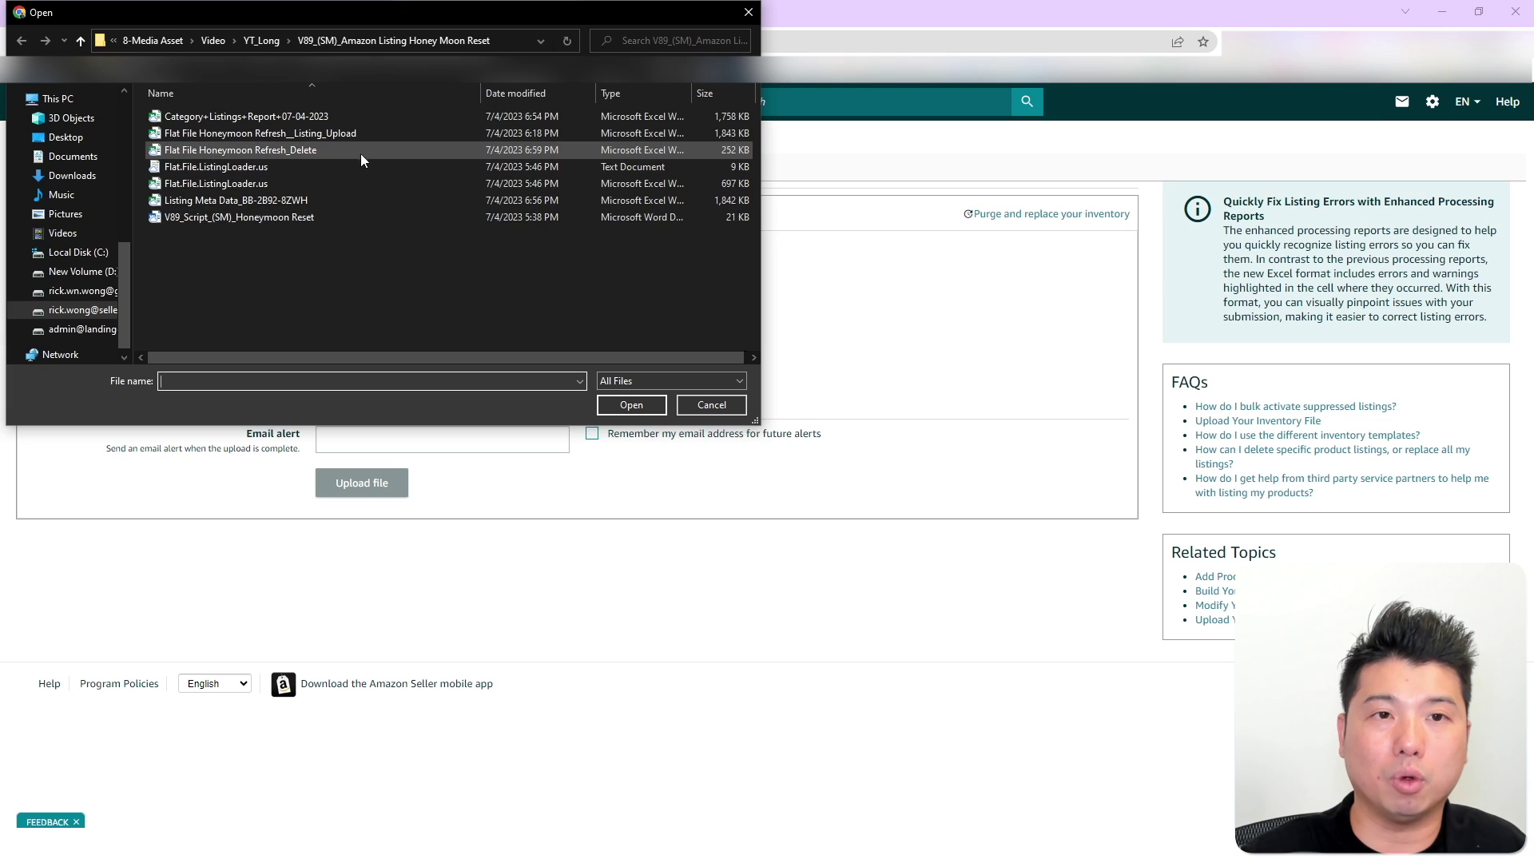
double_click(329, 150)
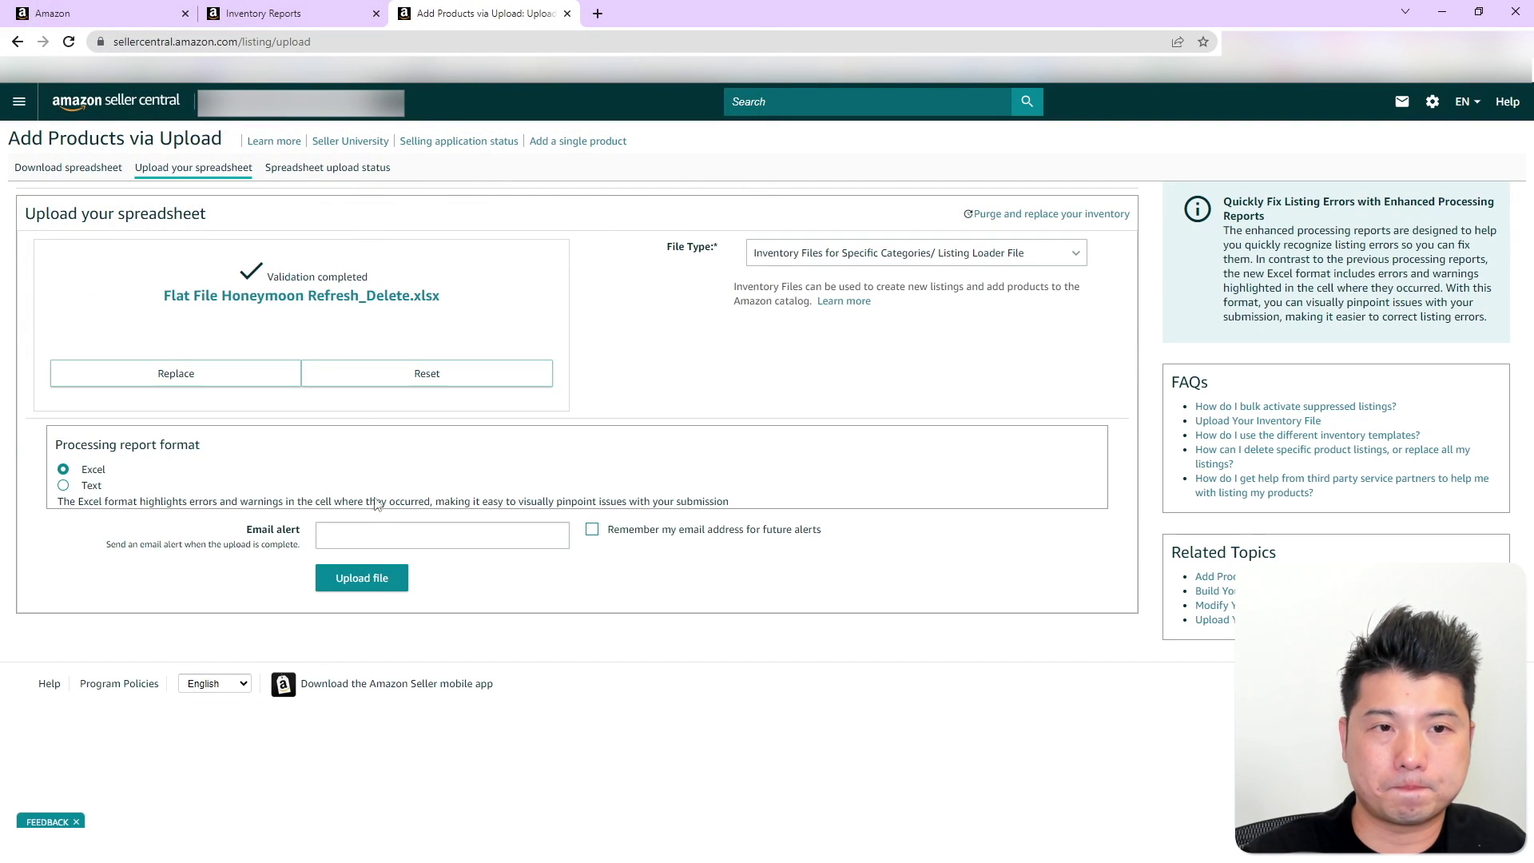
click(376, 578)
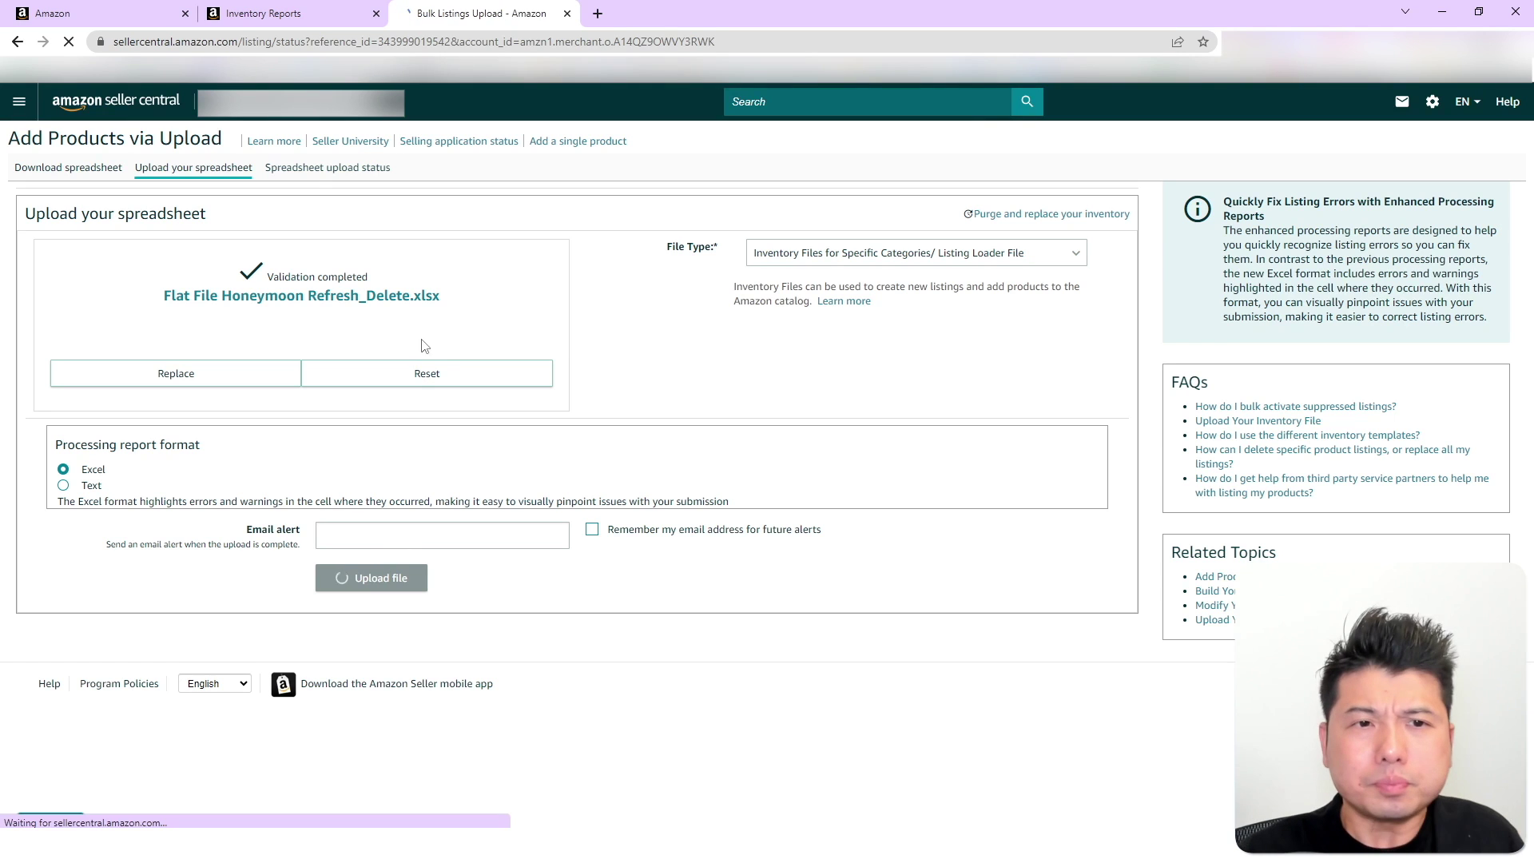
Refresh the upload status list and check the latest upload's 0 / 0 records
click(68, 43)
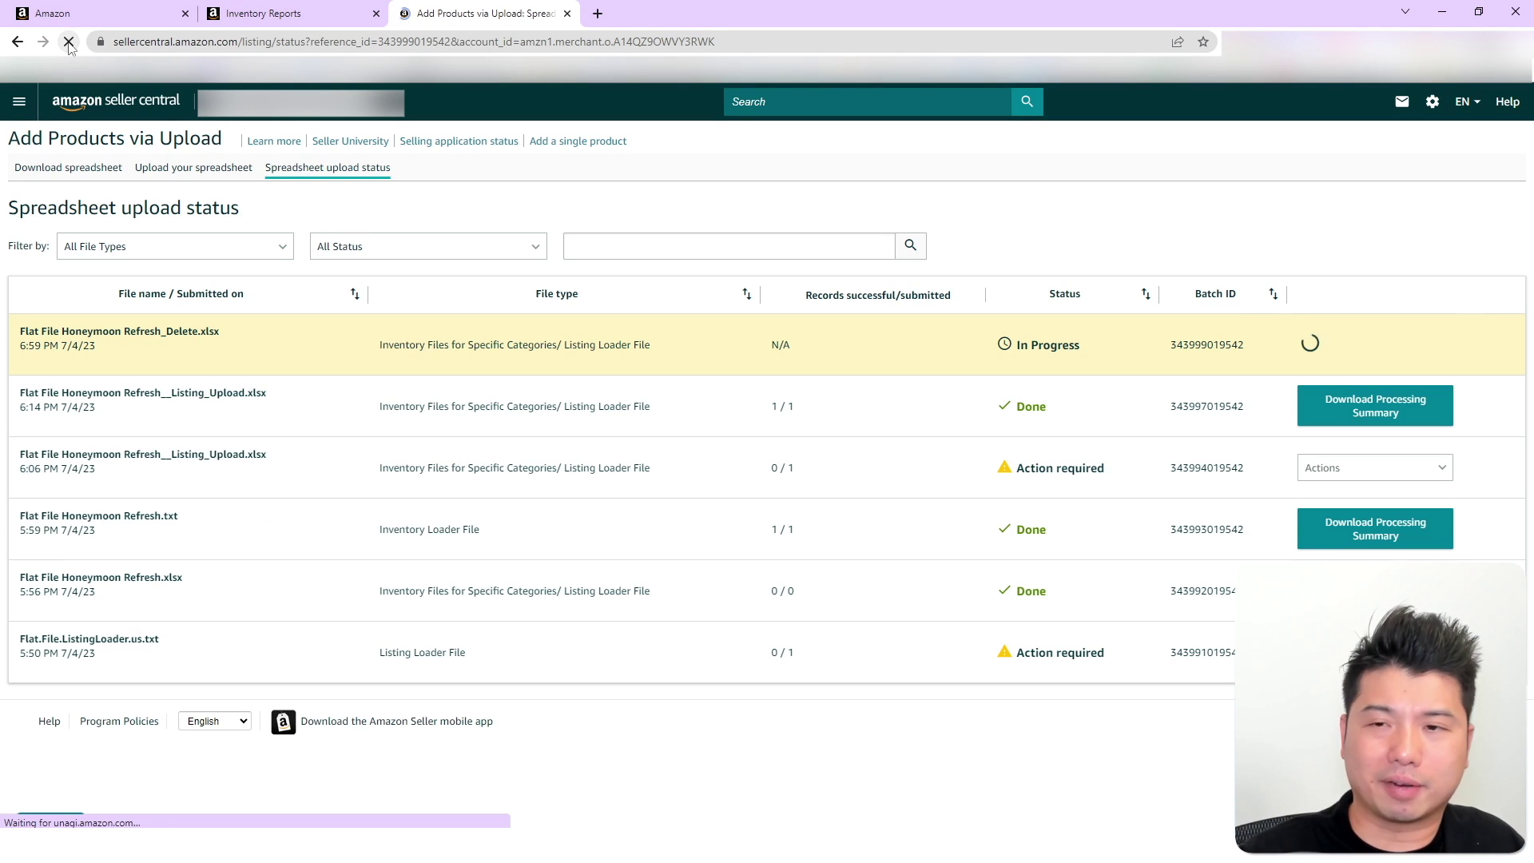
drag(844, 344, 768, 352)
click(919, 360)
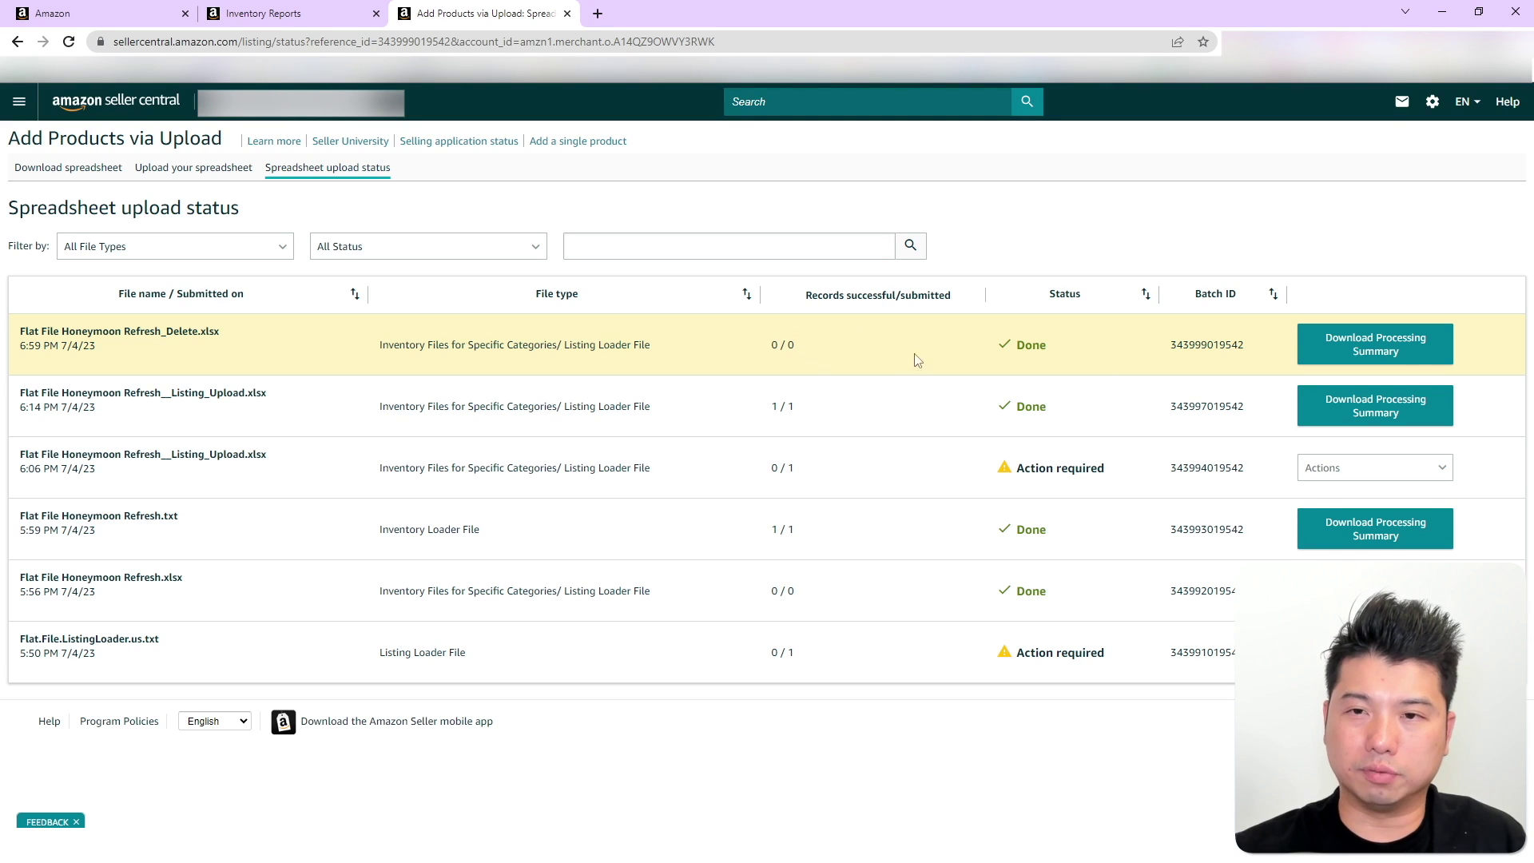
Download the Delete upload's processing summary and read error 90505 requiring tab-delimited .txt
click(1356, 357)
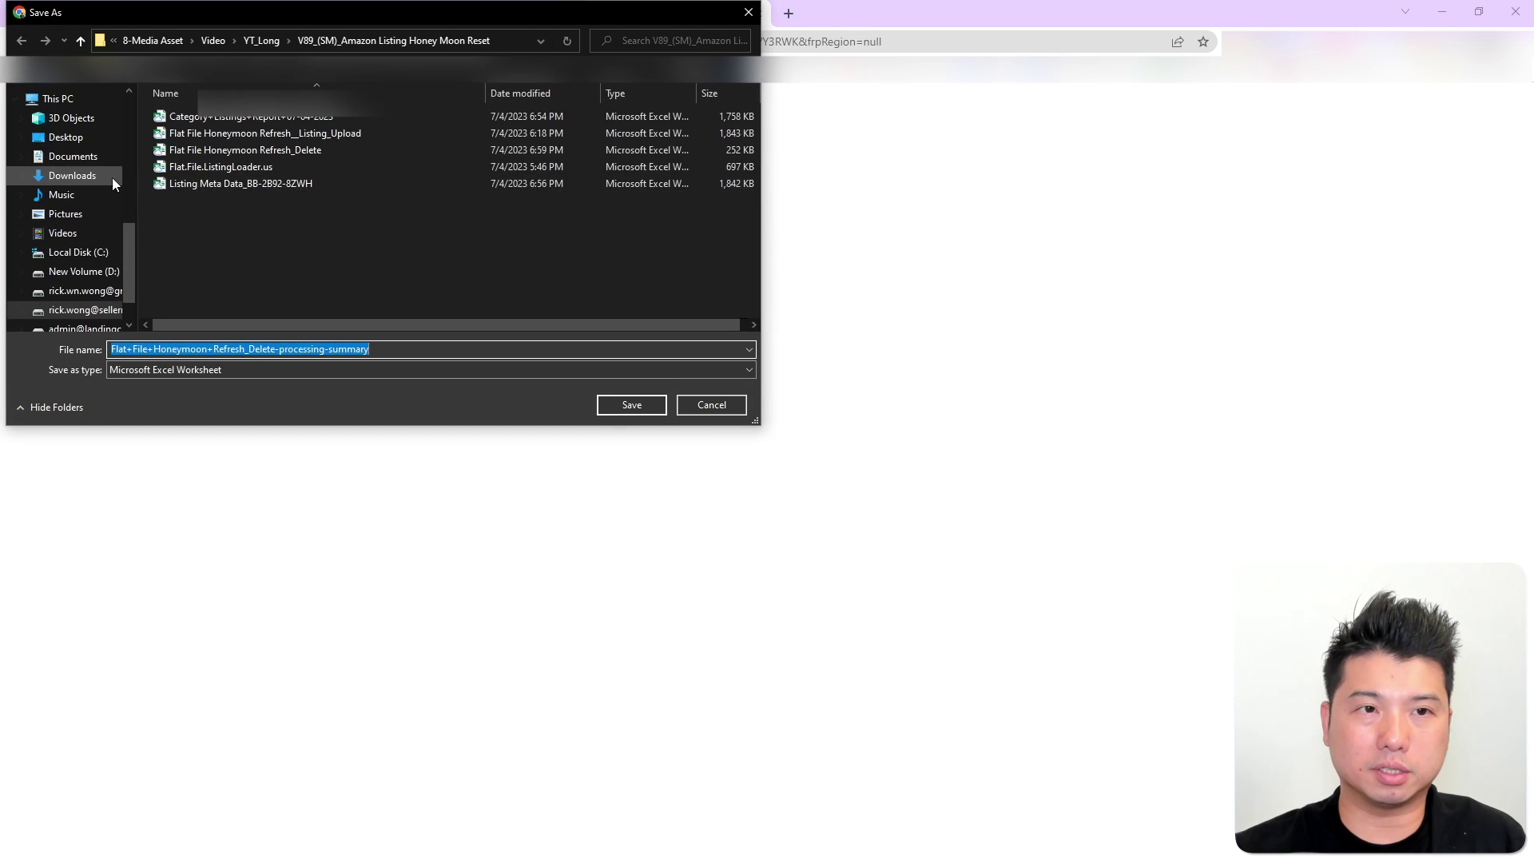
click(108, 177)
click(607, 404)
click(21, 814)
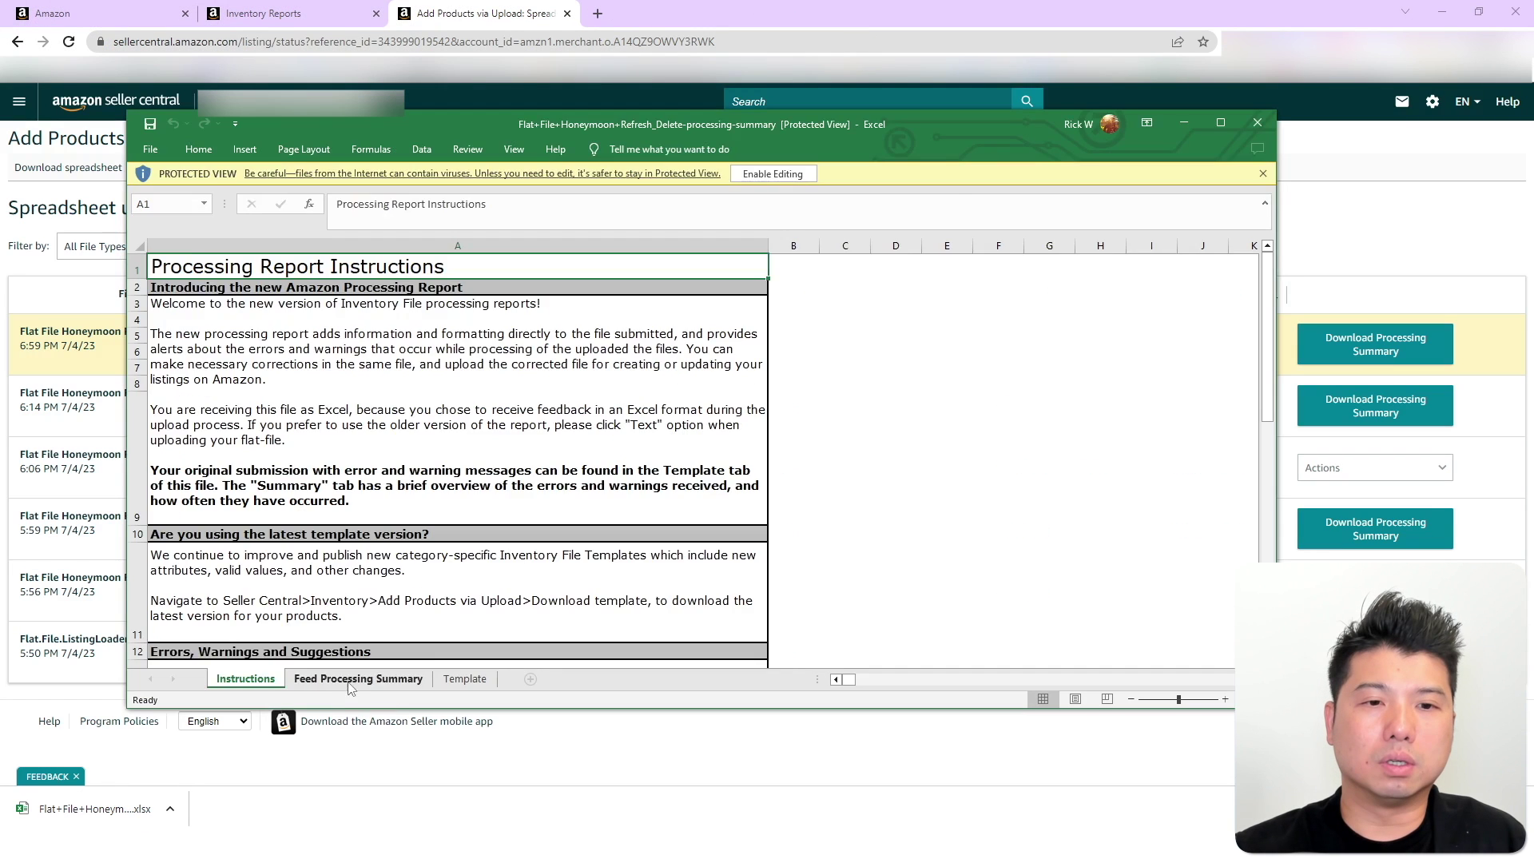
click(358, 678)
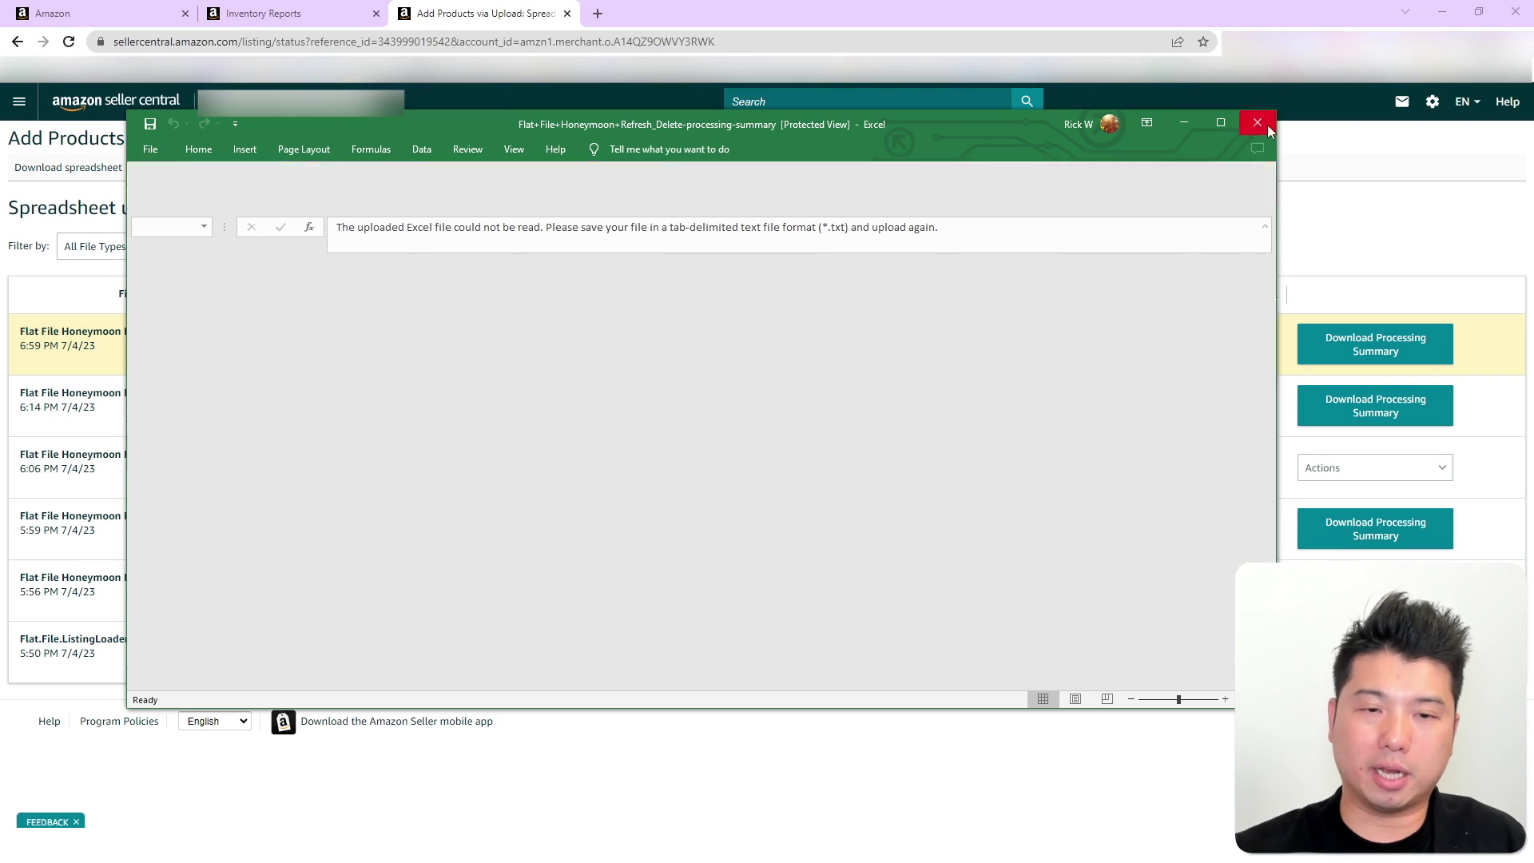
click(1257, 123)
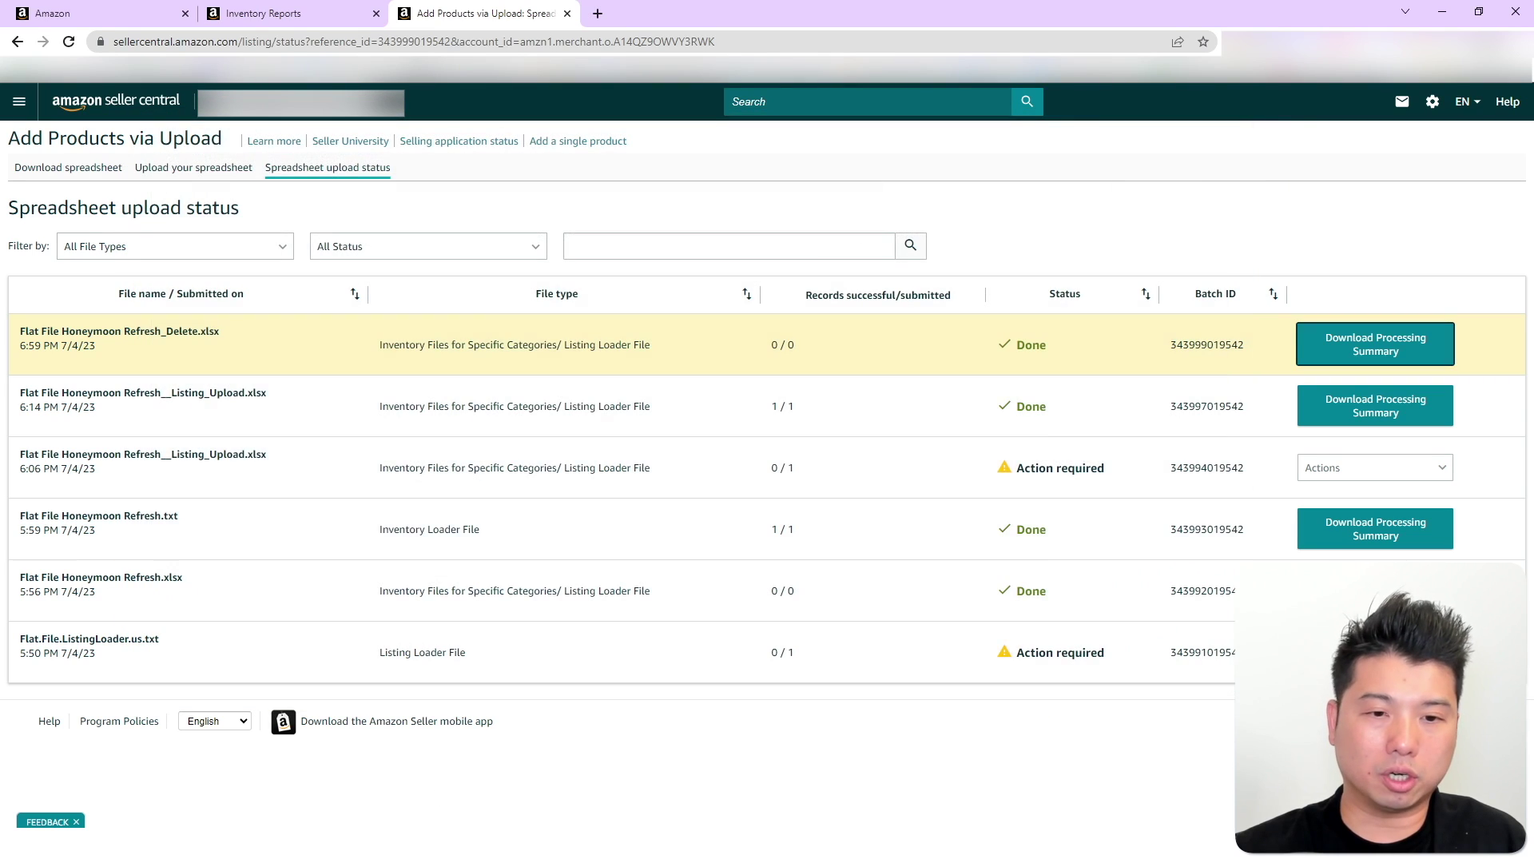
Save Flat File Honeymoon Refresh_Delete as Text (Tab delimited) in the same folder
mouse_move(405, 760)
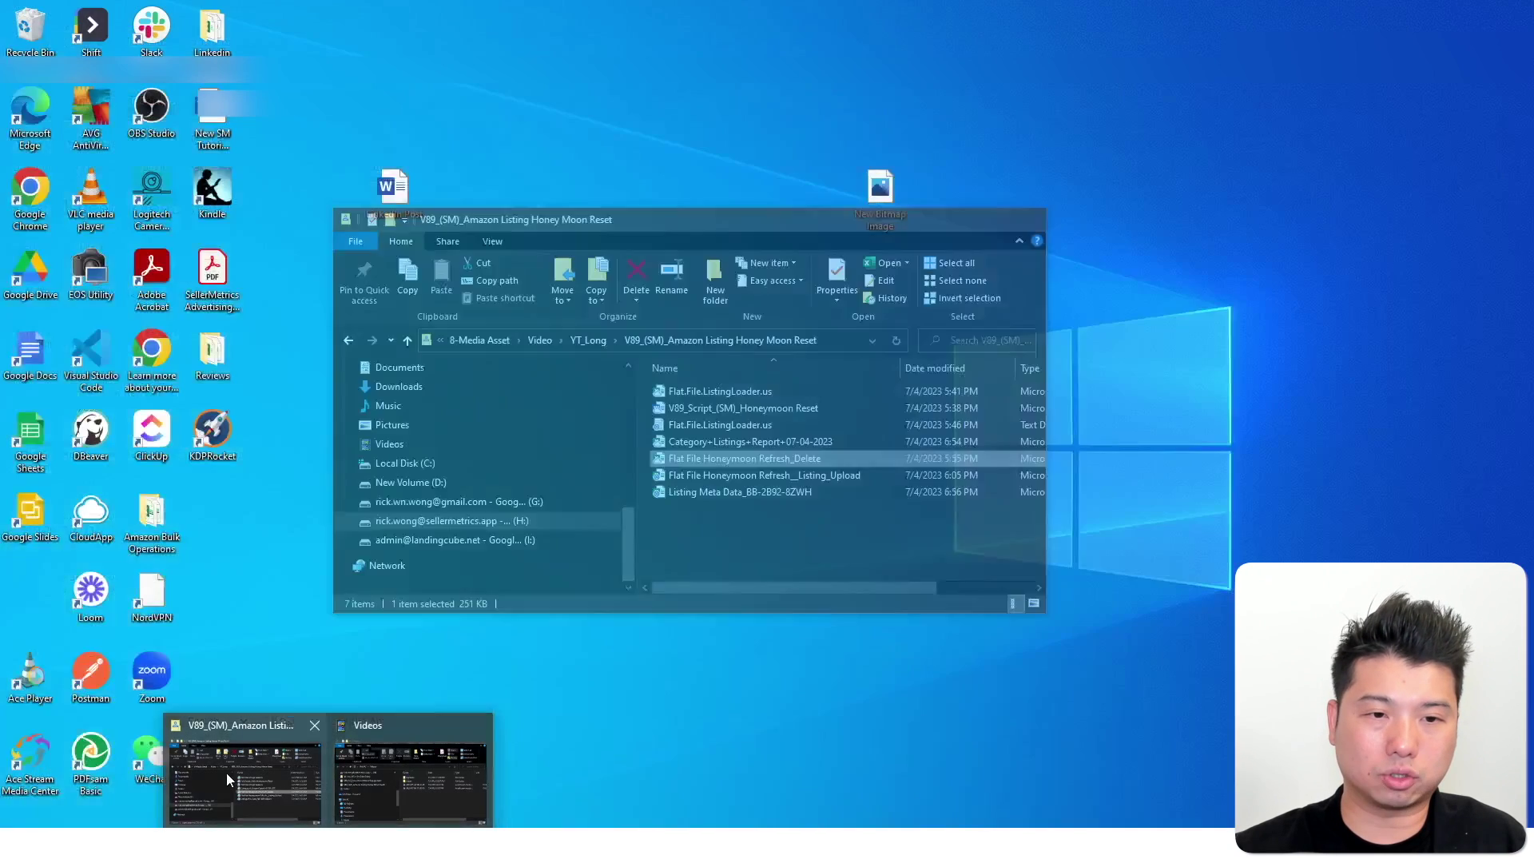
click(225, 772)
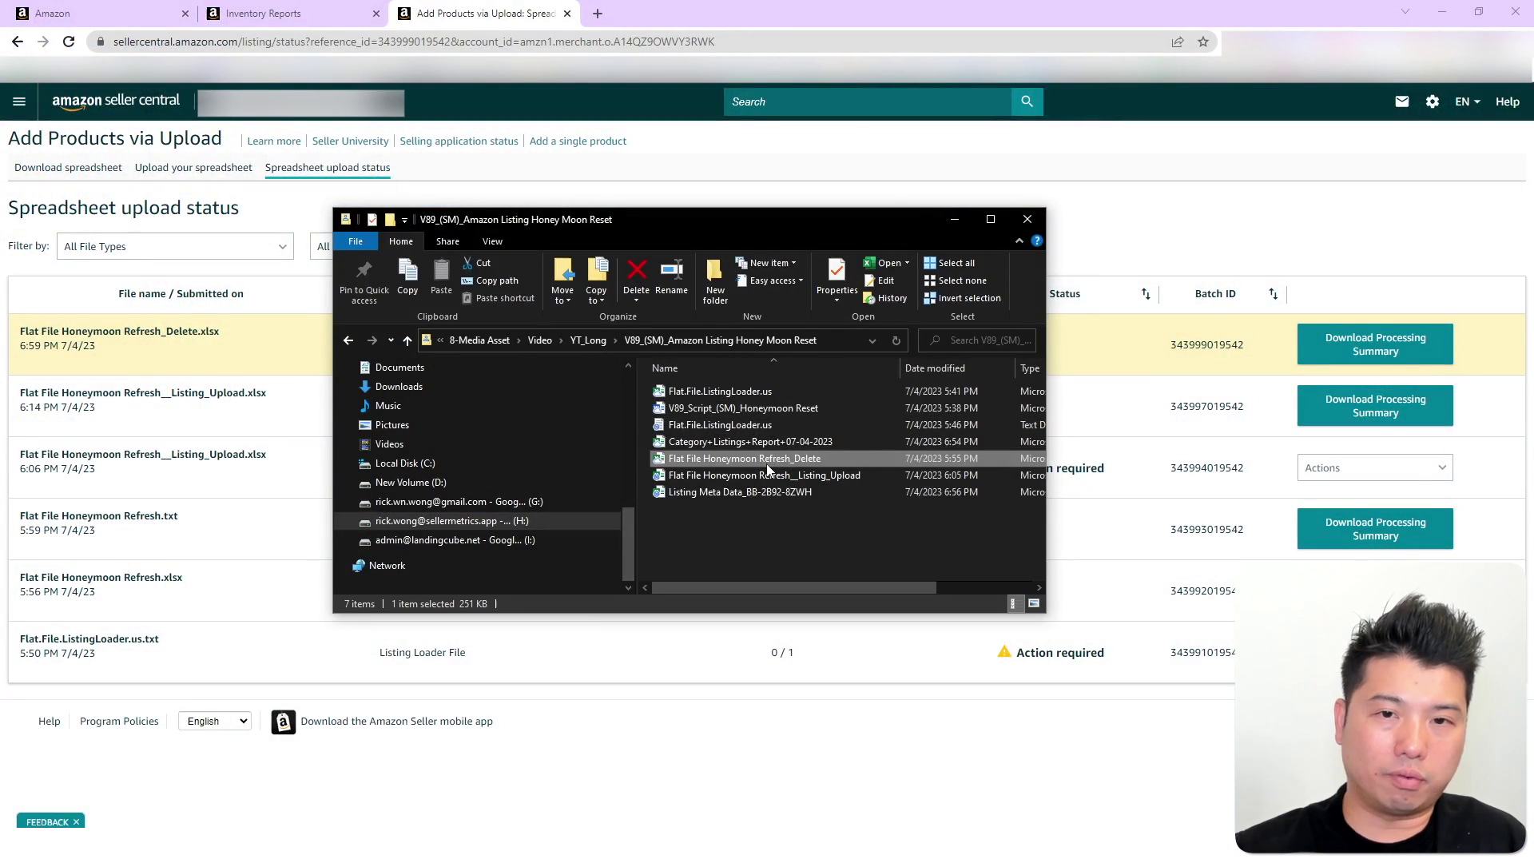
double_click(885, 455)
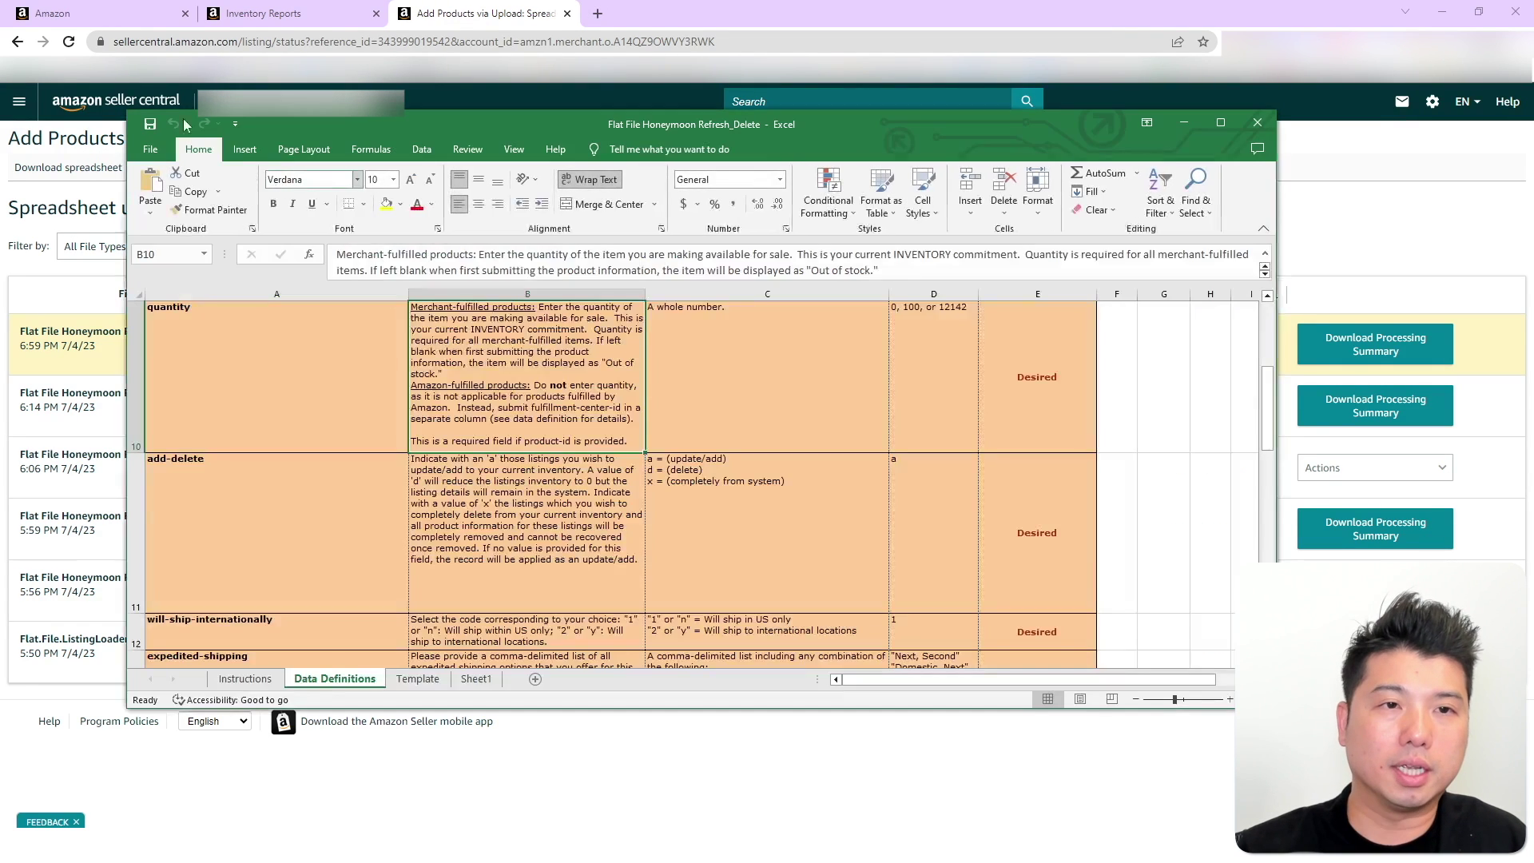
click(150, 149)
click(206, 366)
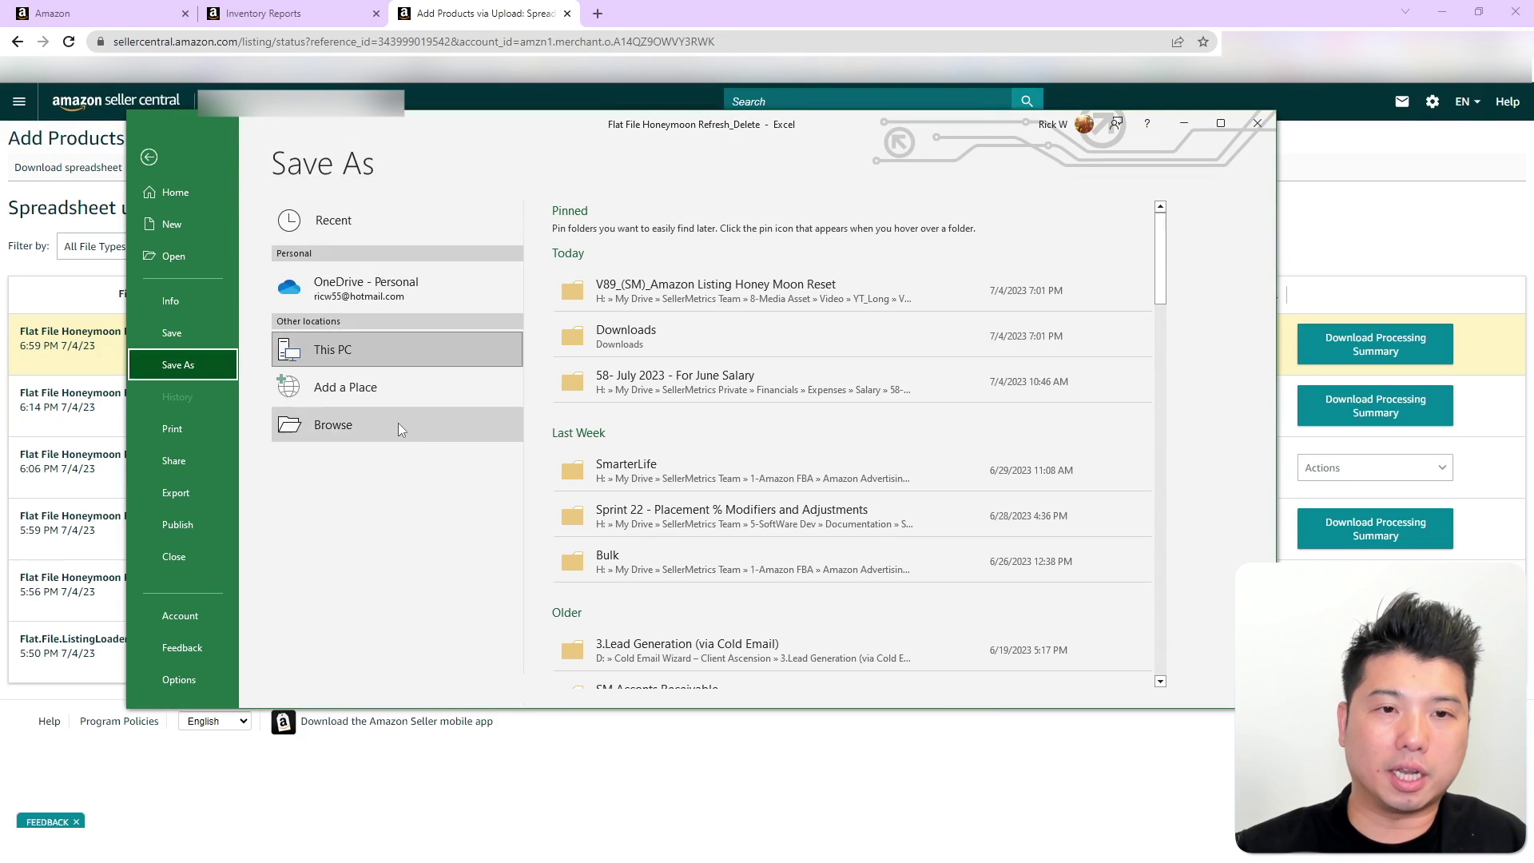
click(399, 424)
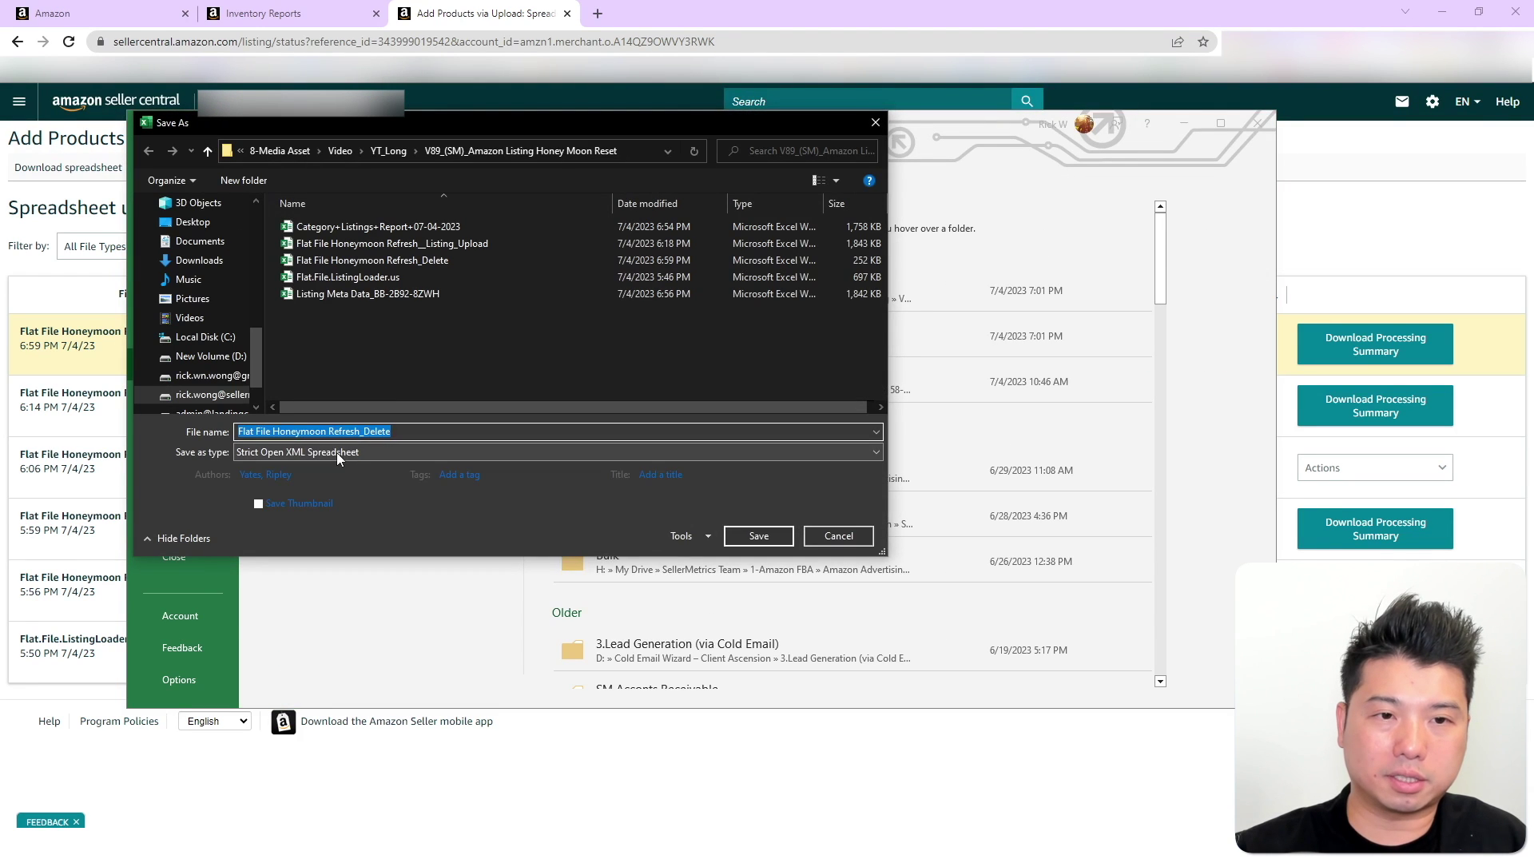
click(337, 453)
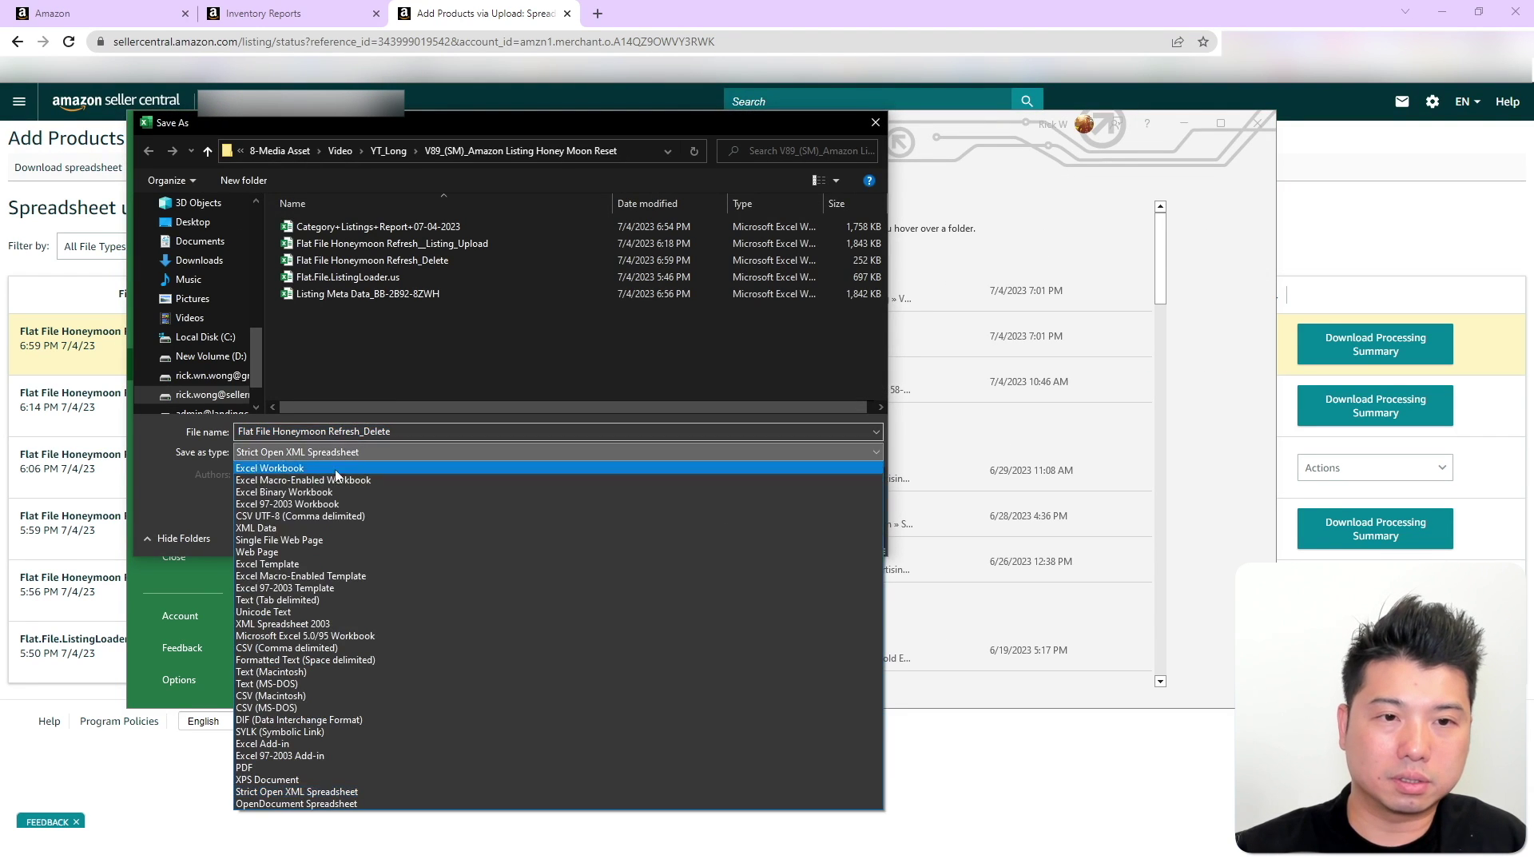
click(318, 601)
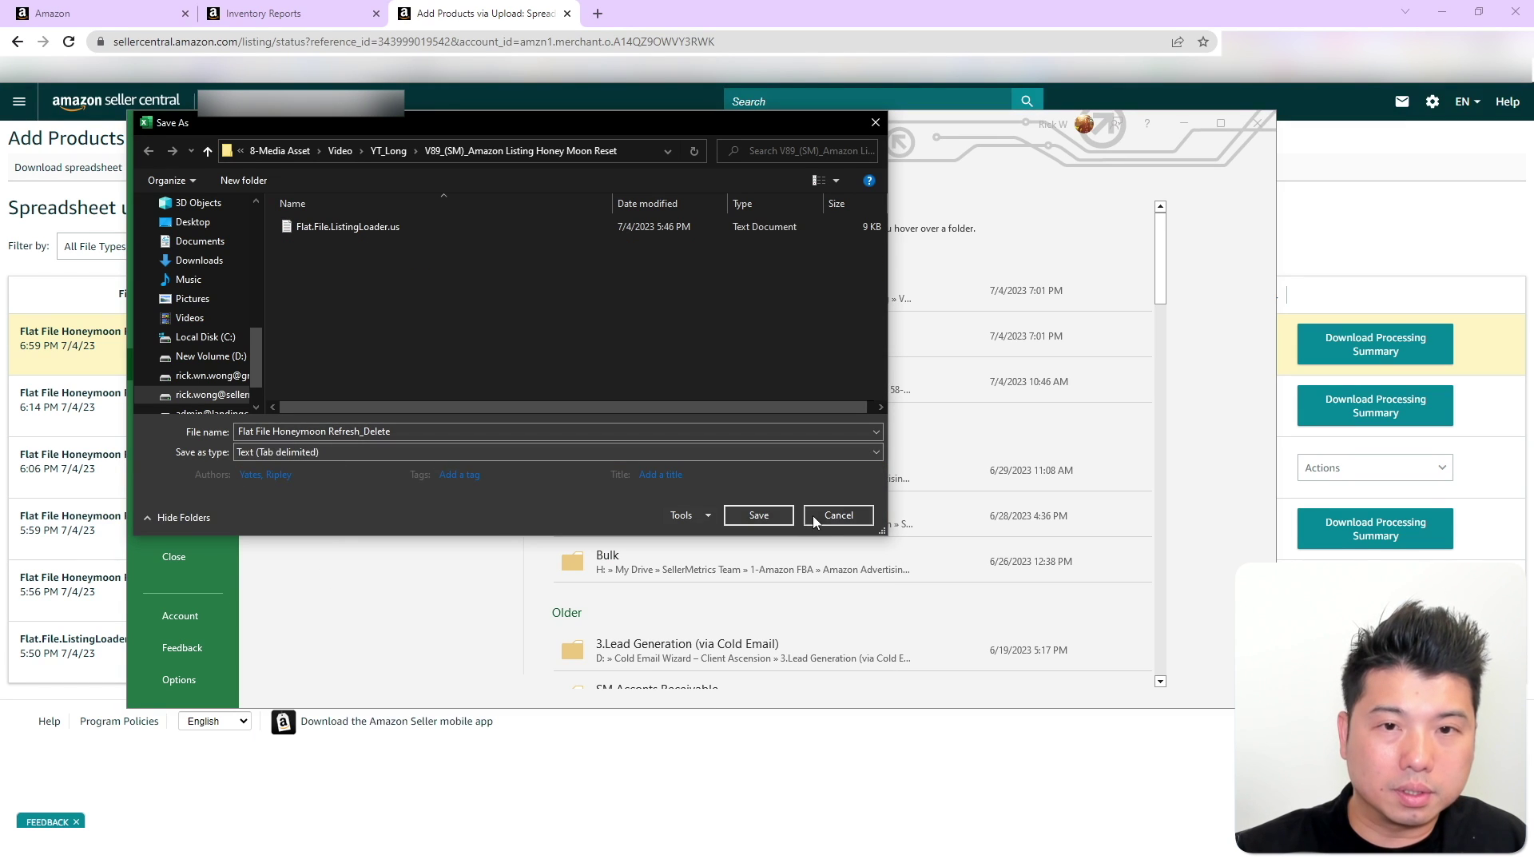
click(759, 516)
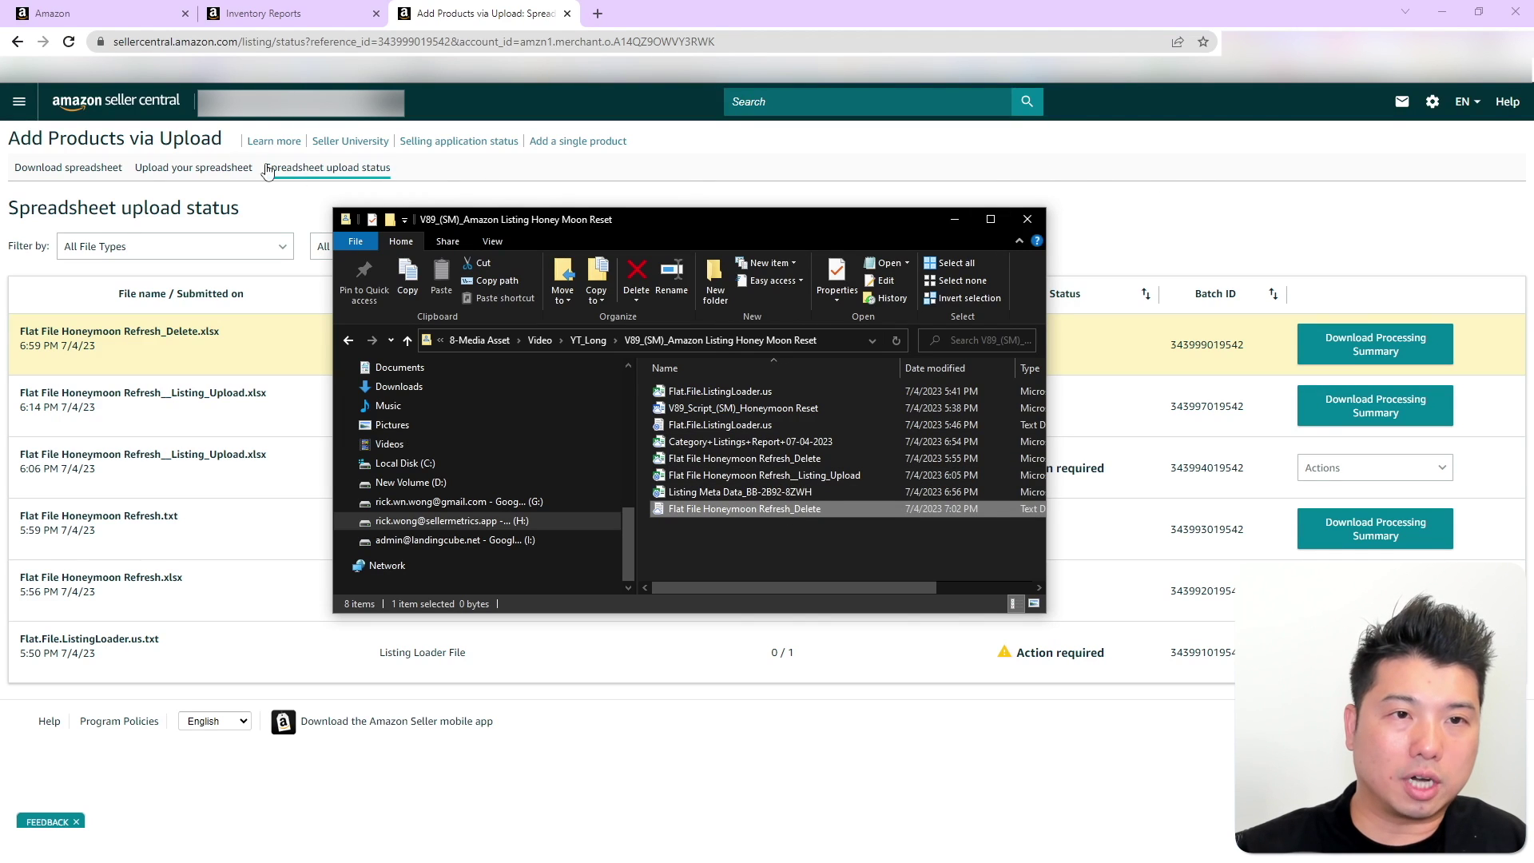
click(242, 169)
Upload the Refresh_Delete .txt file through the spreadsheet upload page
click(316, 357)
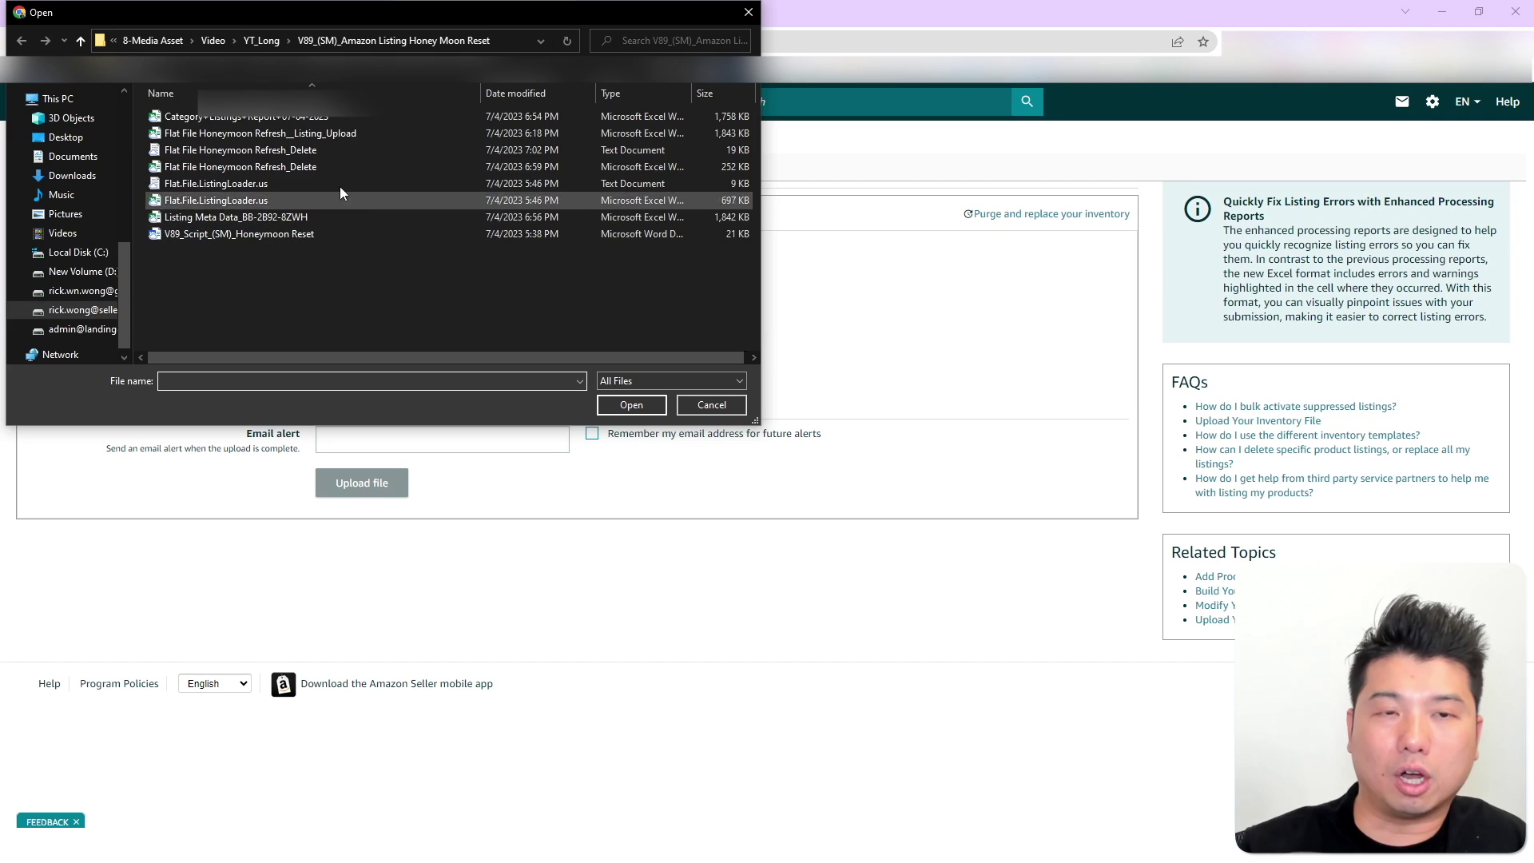
click(328, 151)
double_click(356, 150)
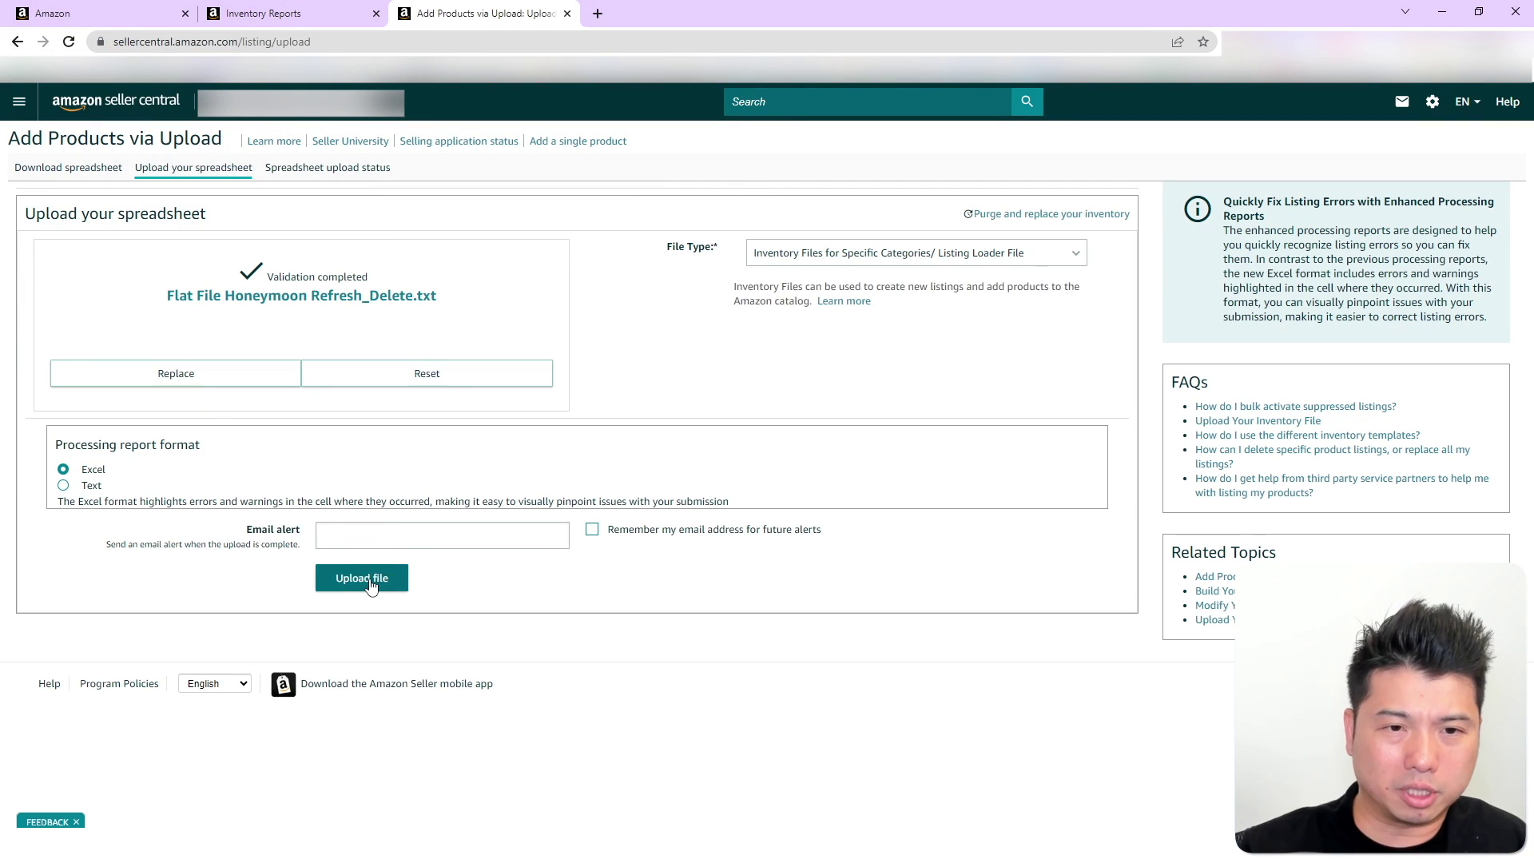
click(368, 579)
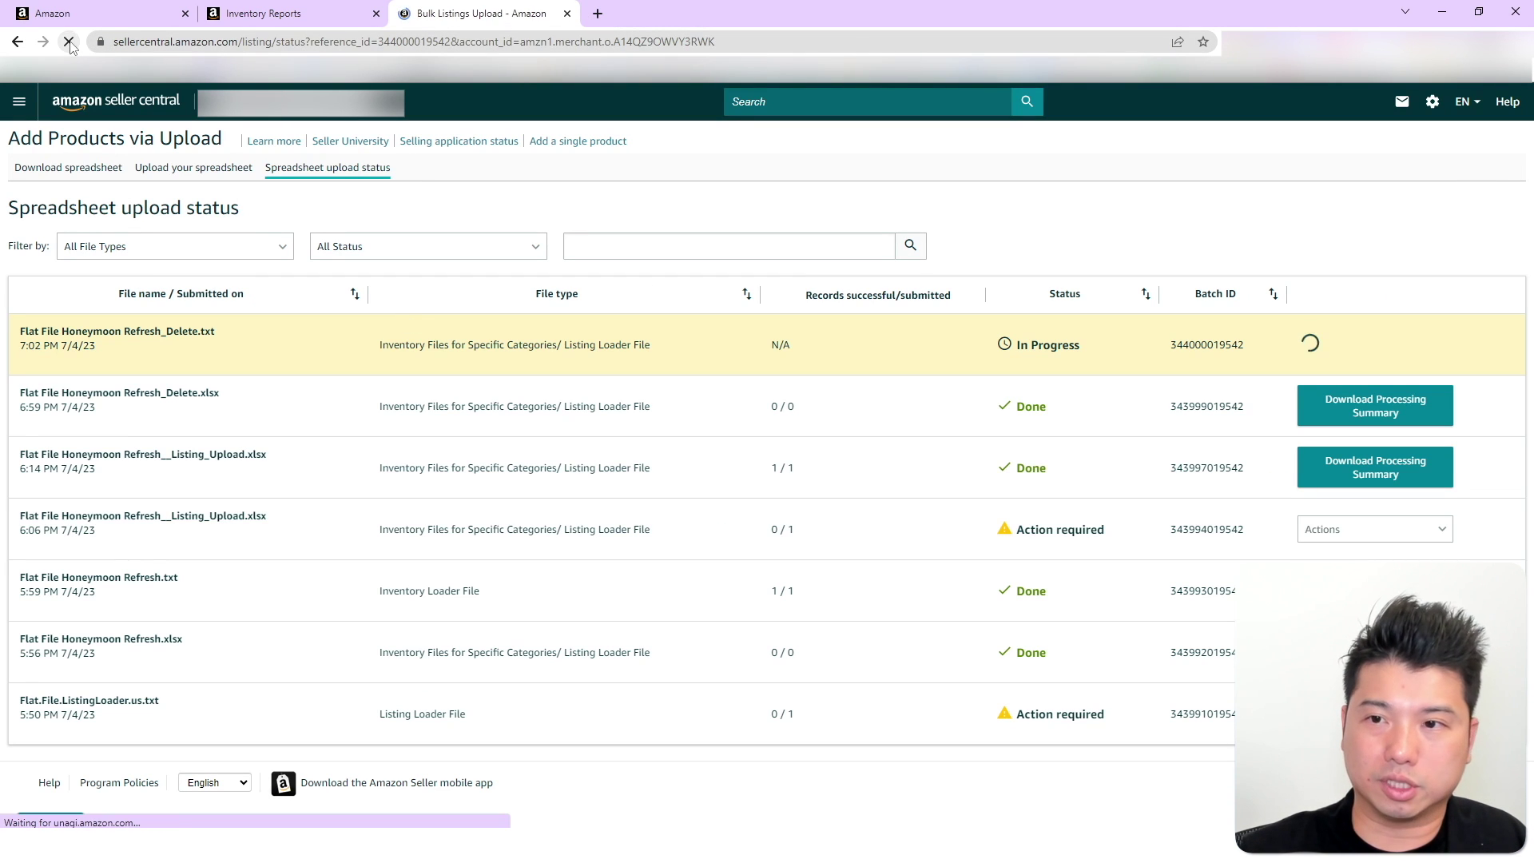
Check the upload shows 1 / 1 records successful and review its processing summary
key(ctrl+1)
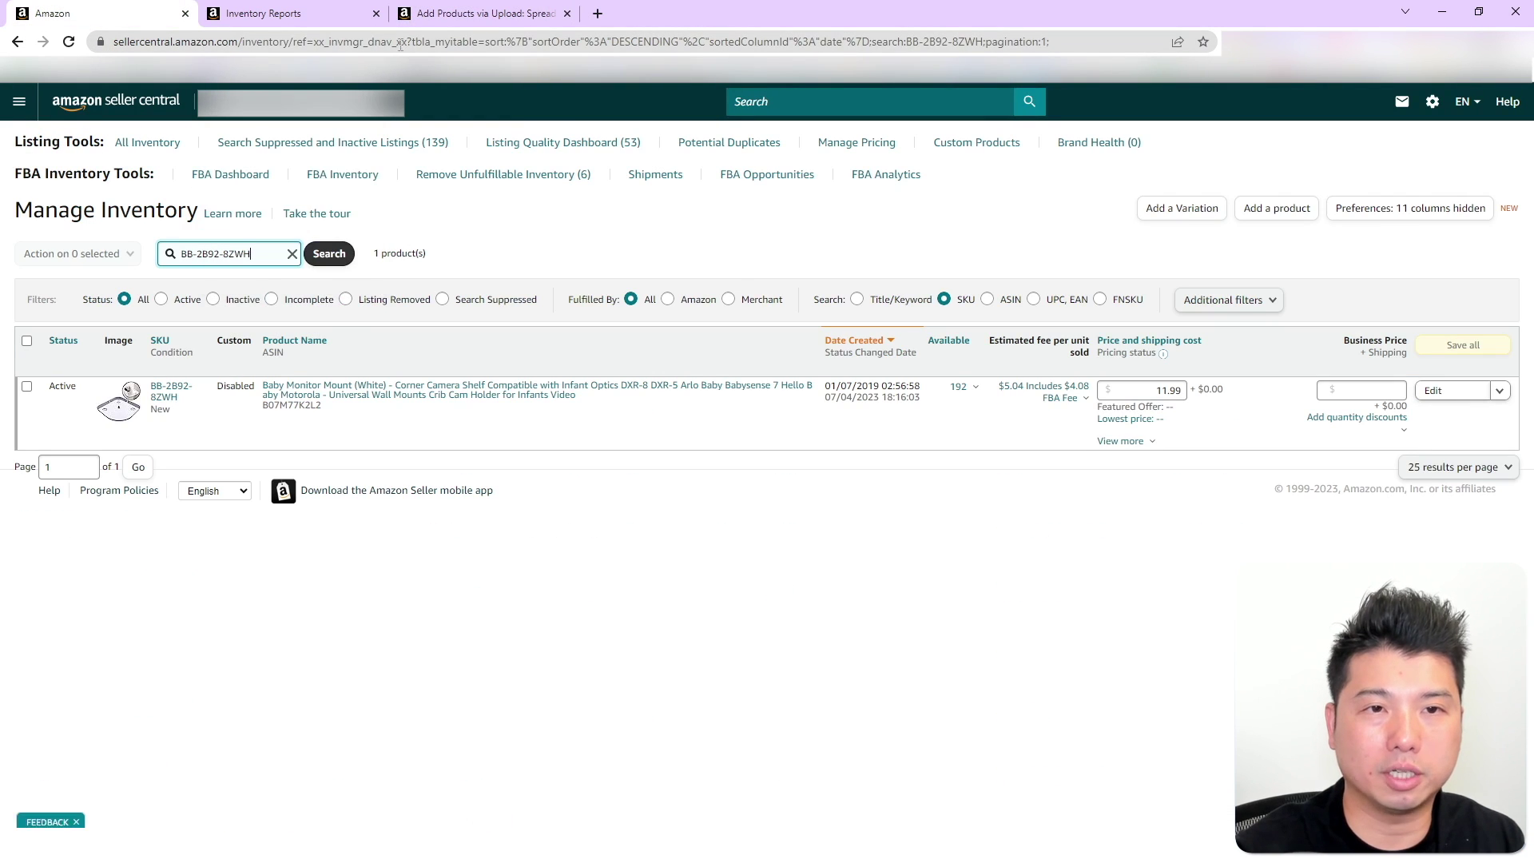
key(ctrl+3)
drag(831, 345, 748, 346)
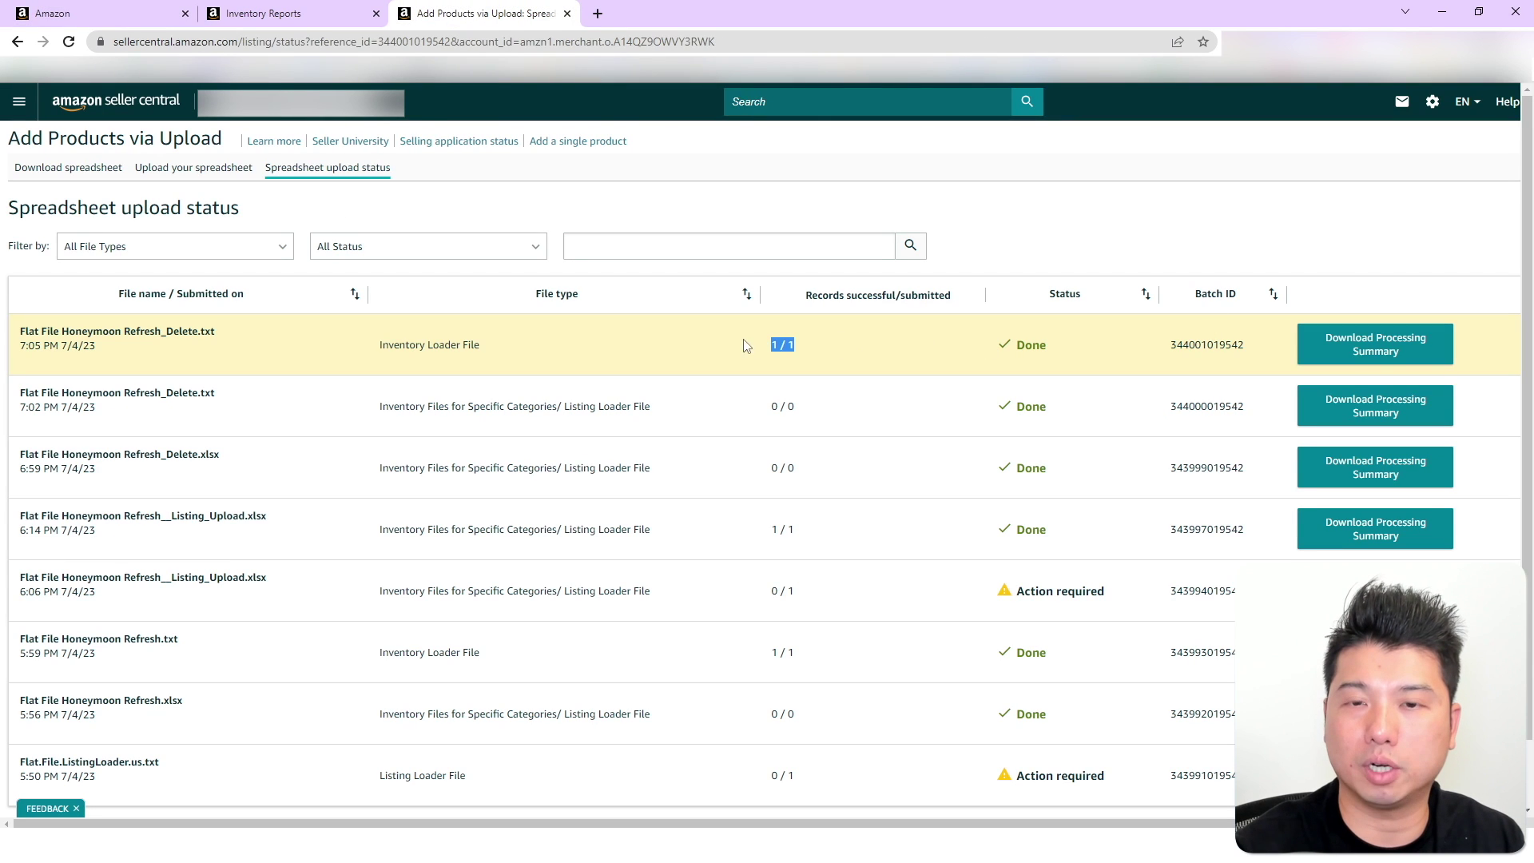
click(1358, 346)
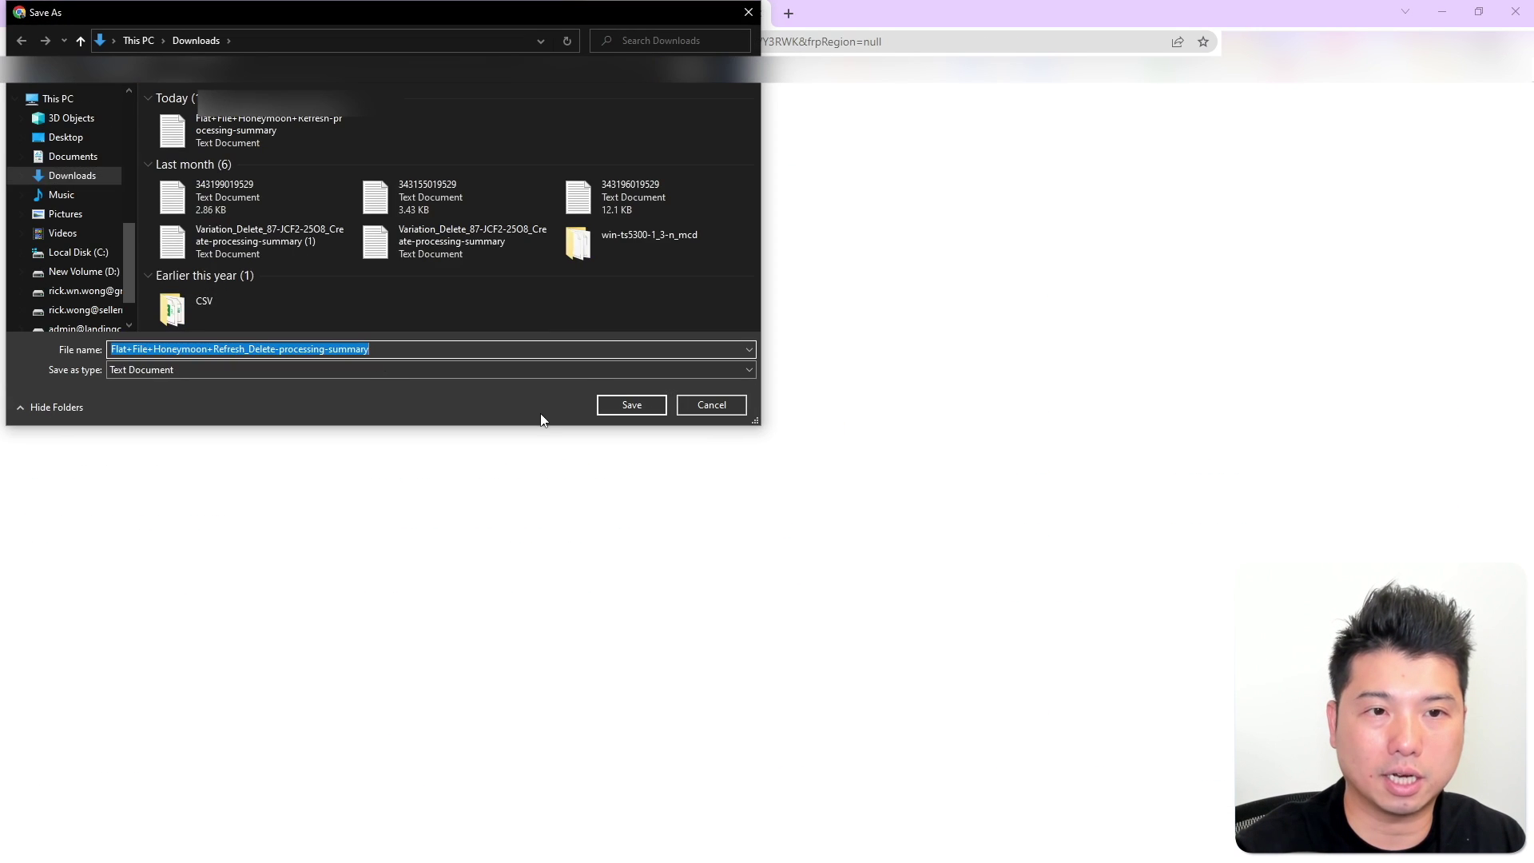
click(628, 411)
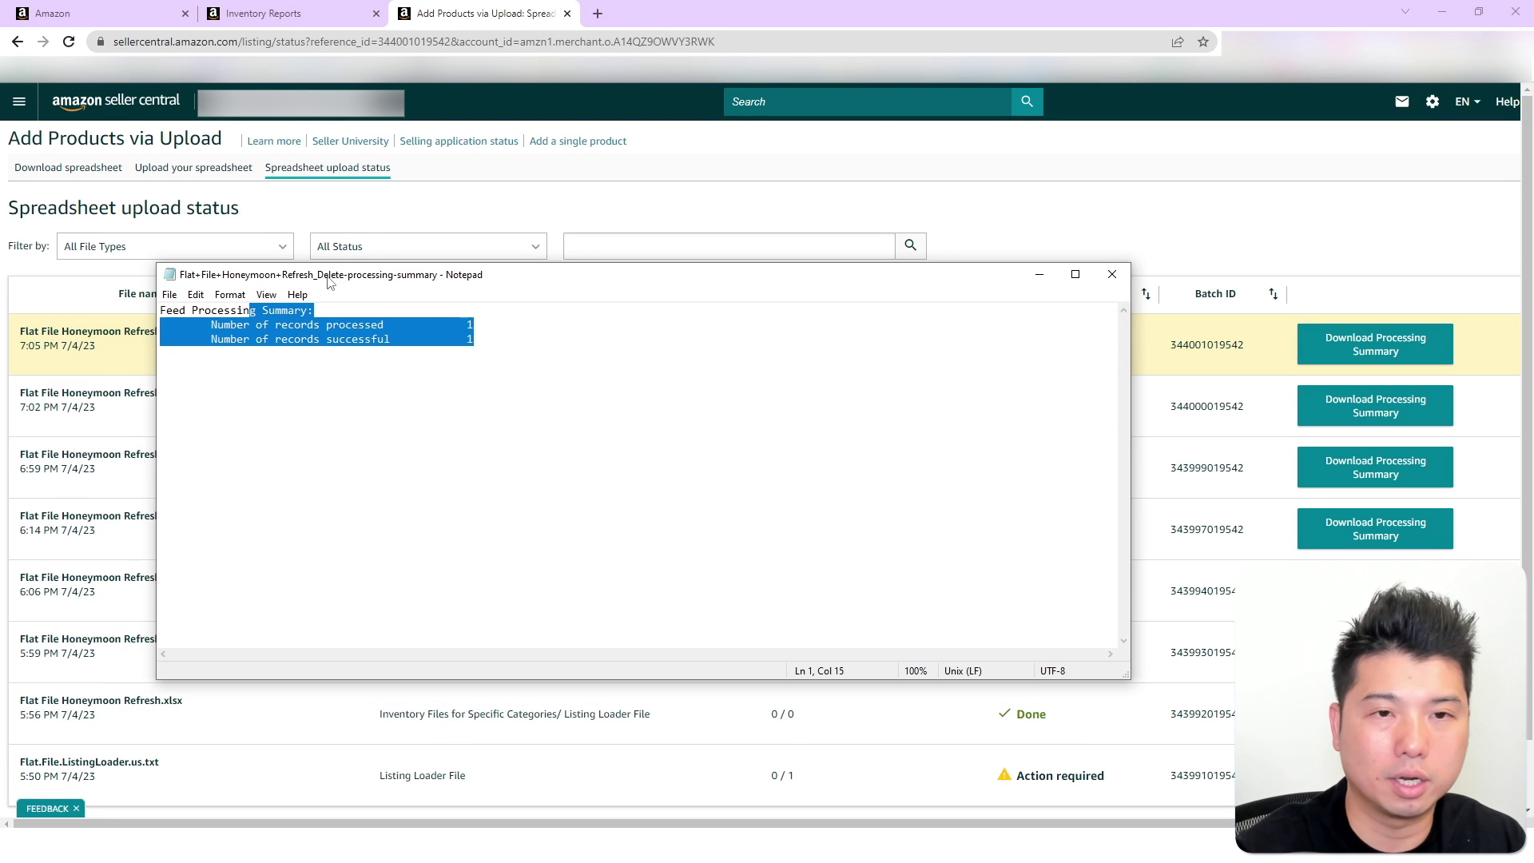
click(1110, 270)
drag(804, 295, 877, 322)
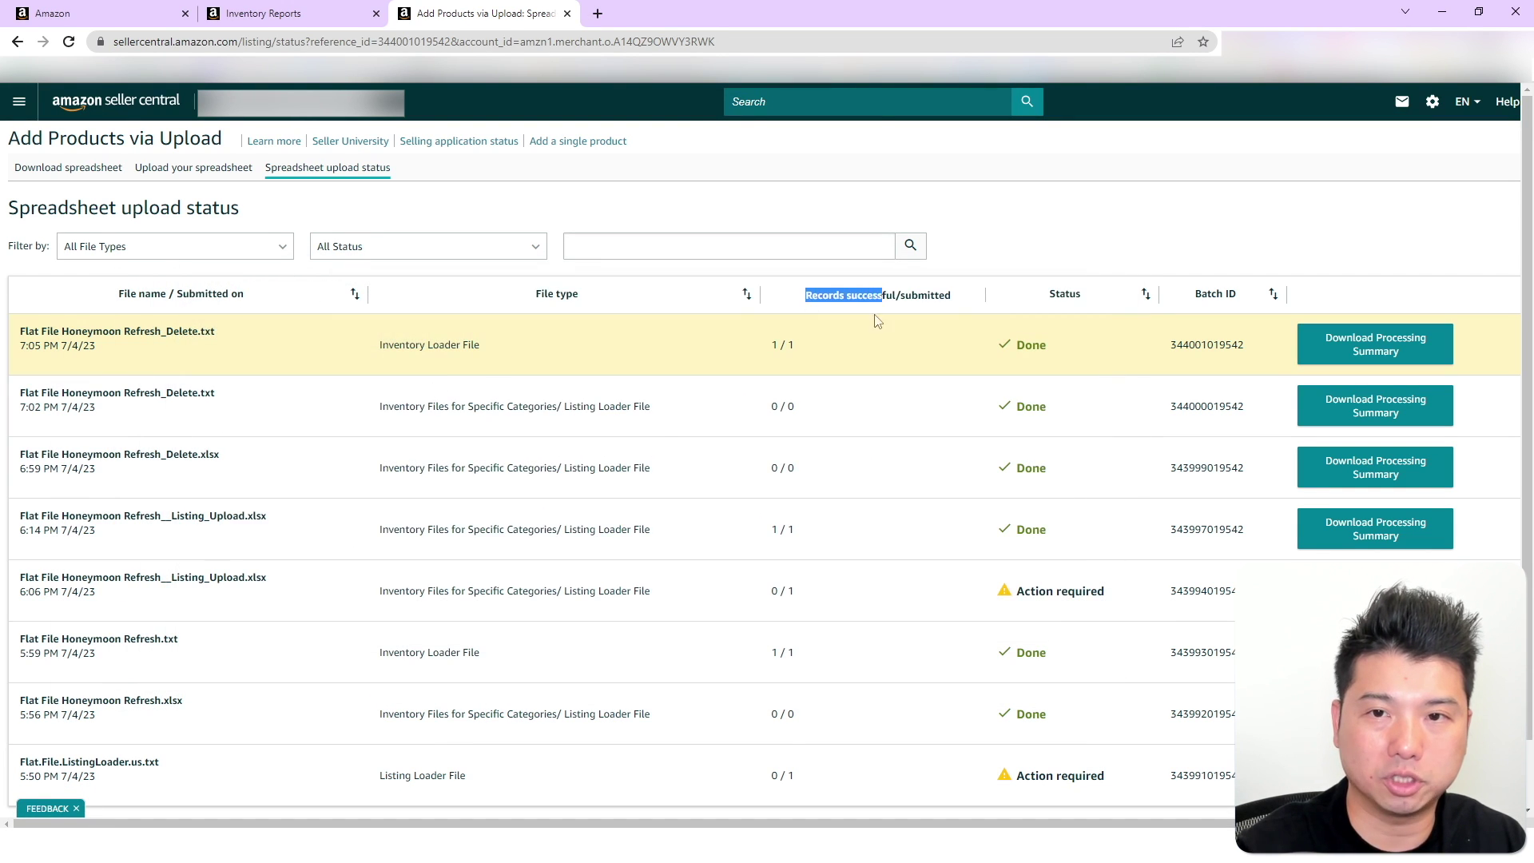
click(893, 370)
Re-run the Manage Inventory search for SKU BB-2B92-8ZWH and confirm 0 products are found
click(138, 9)
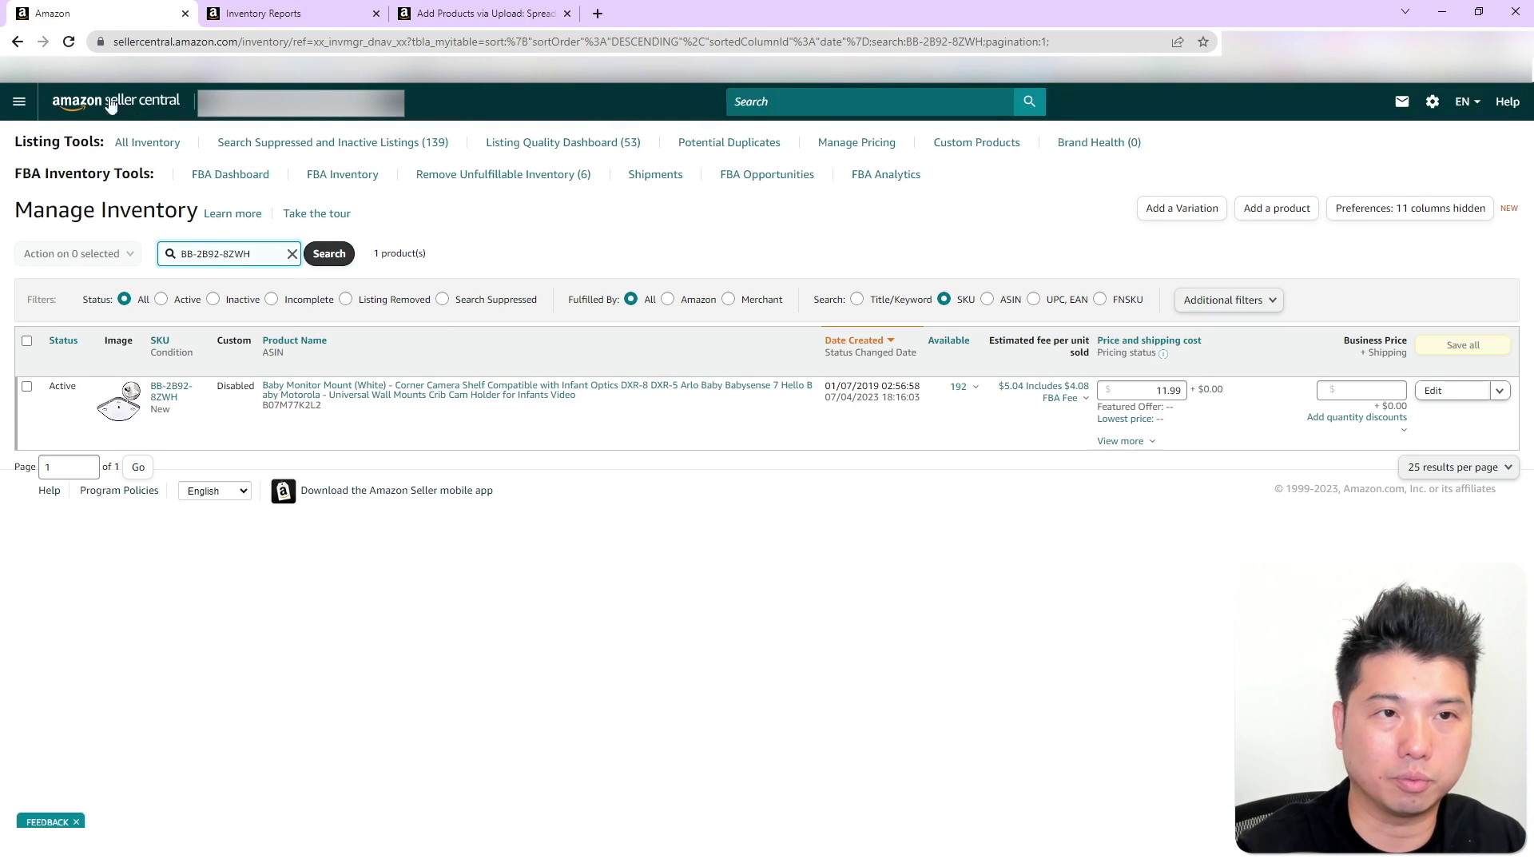
click(333, 255)
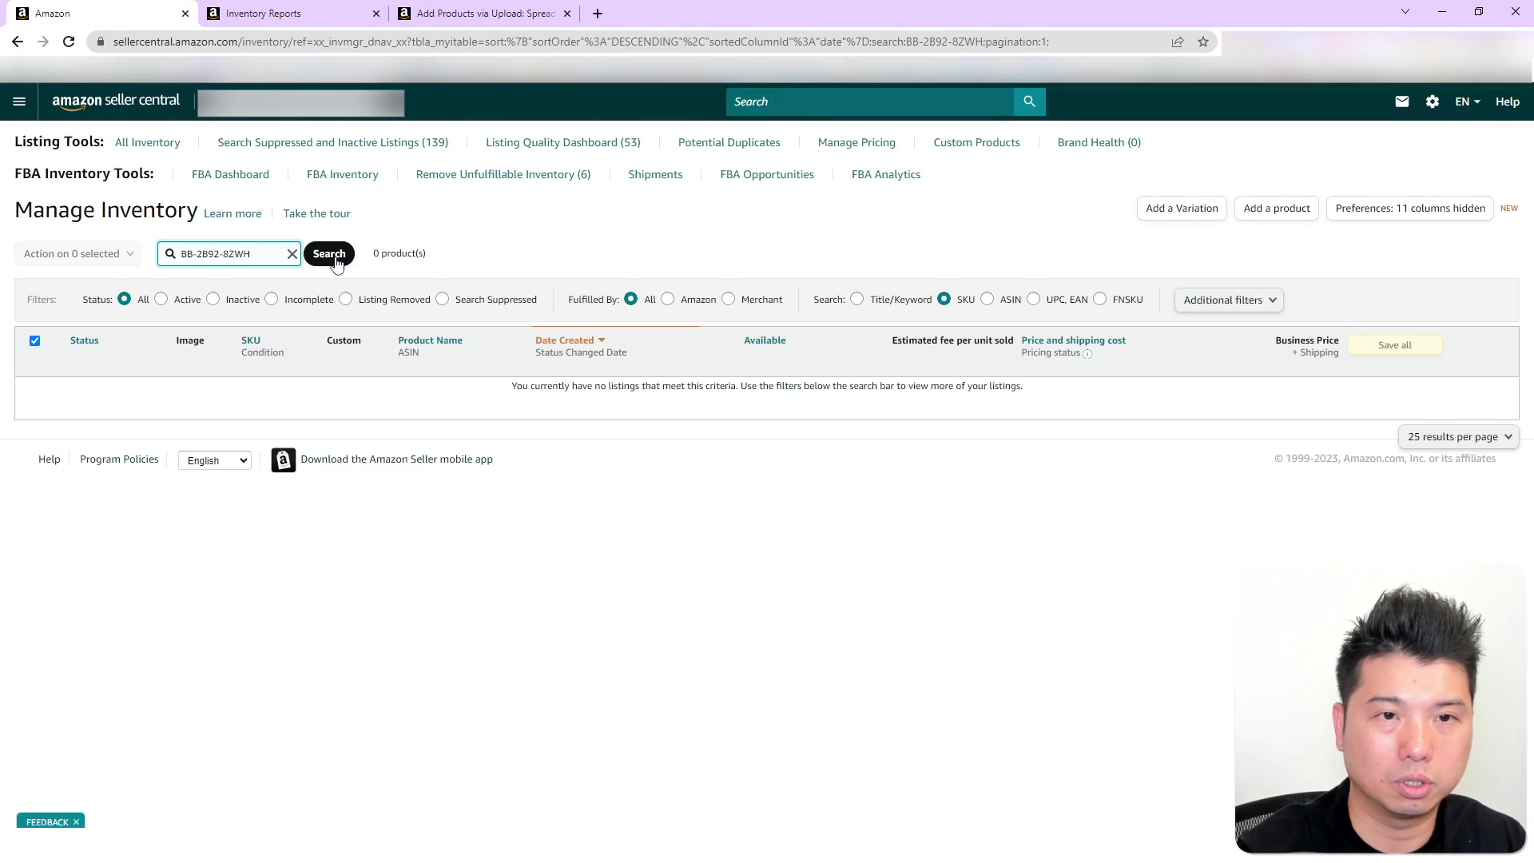
click(334, 257)
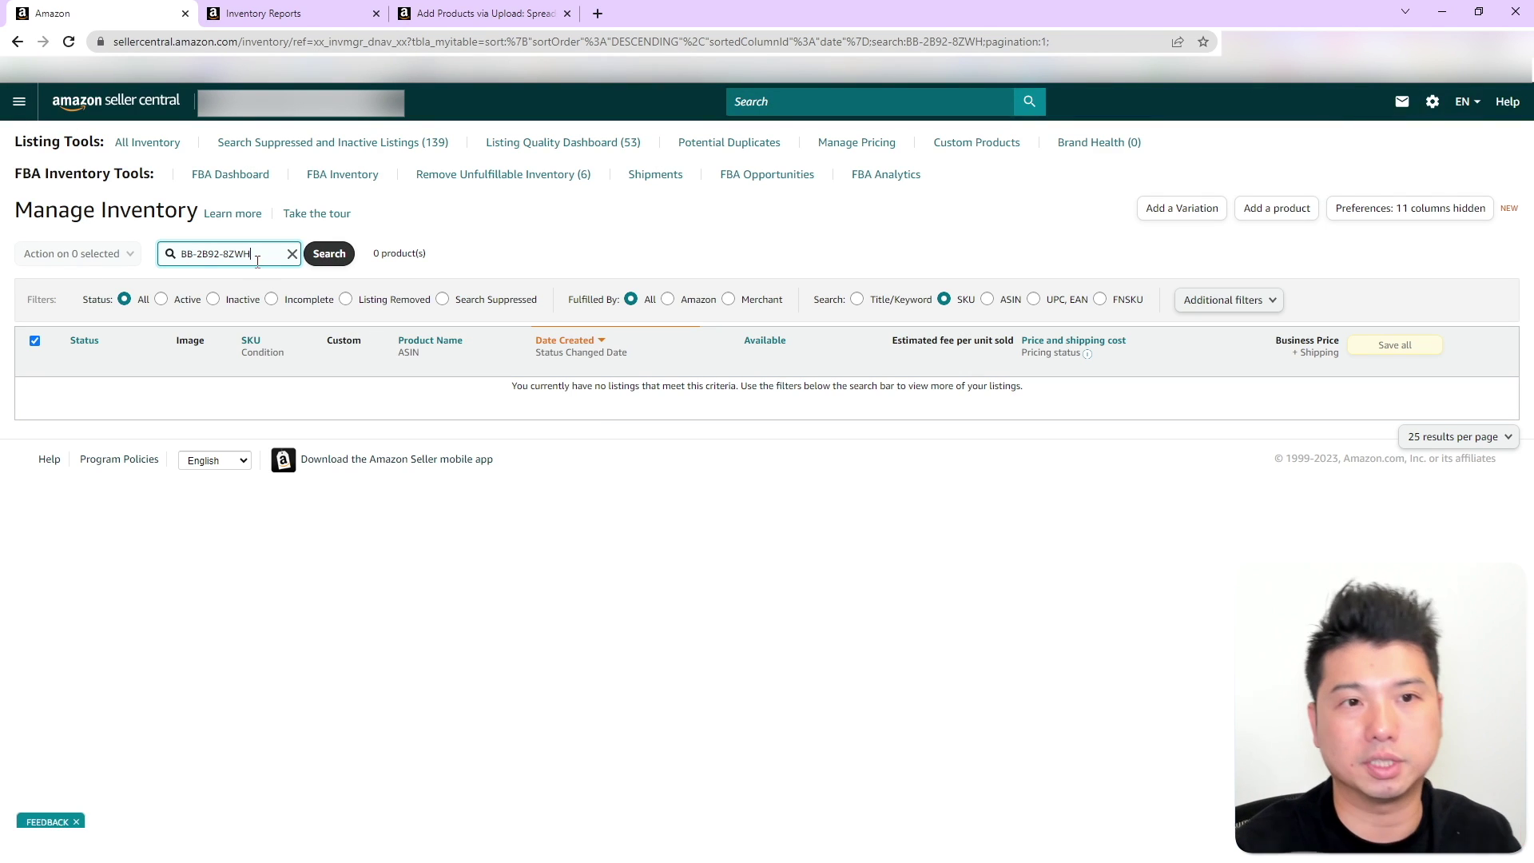
drag(257, 261, 156, 264)
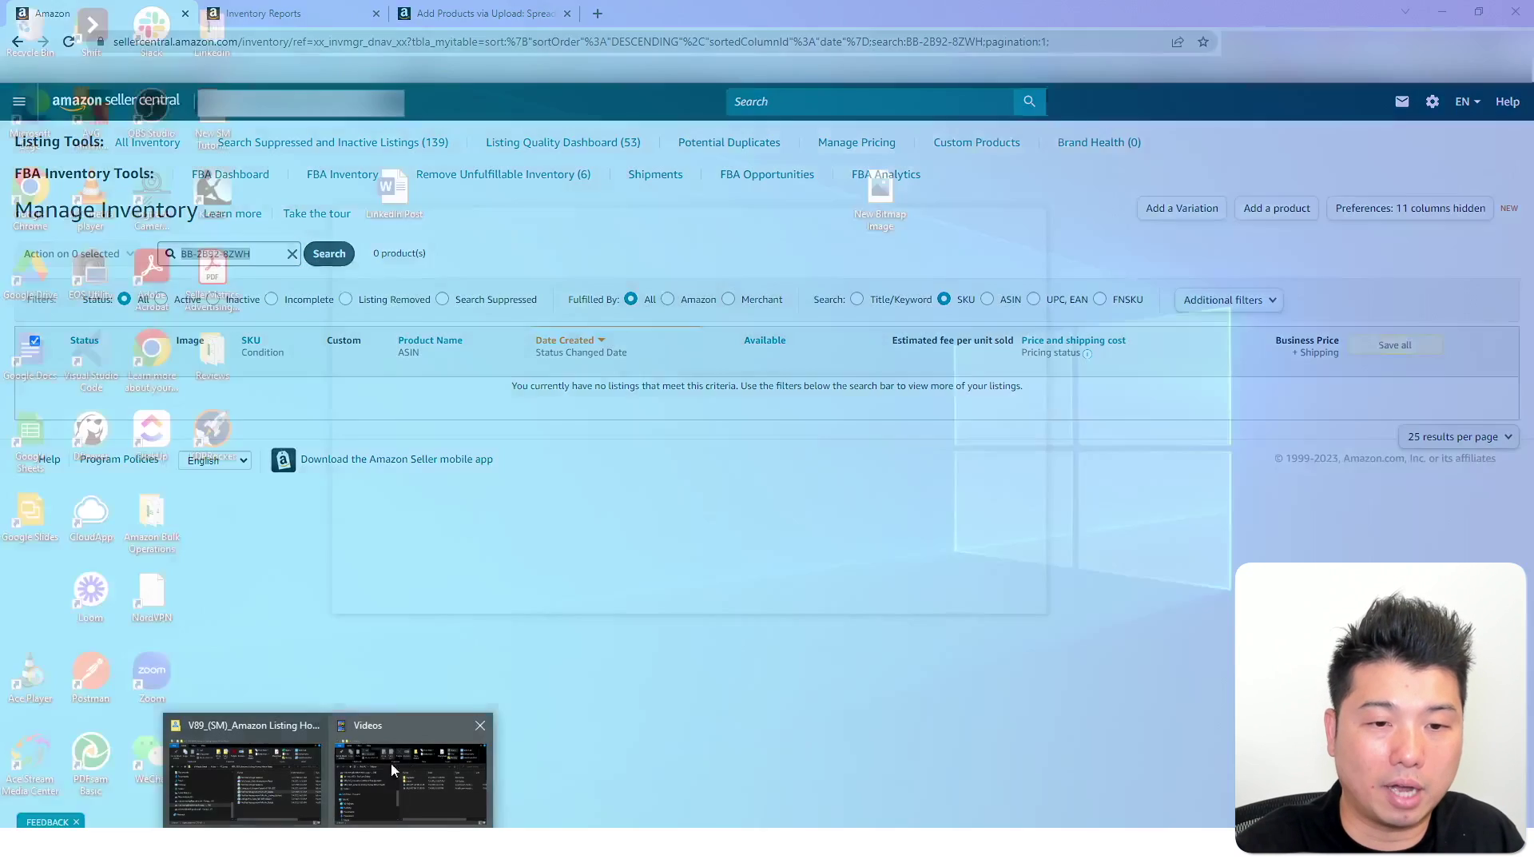
click(390, 762)
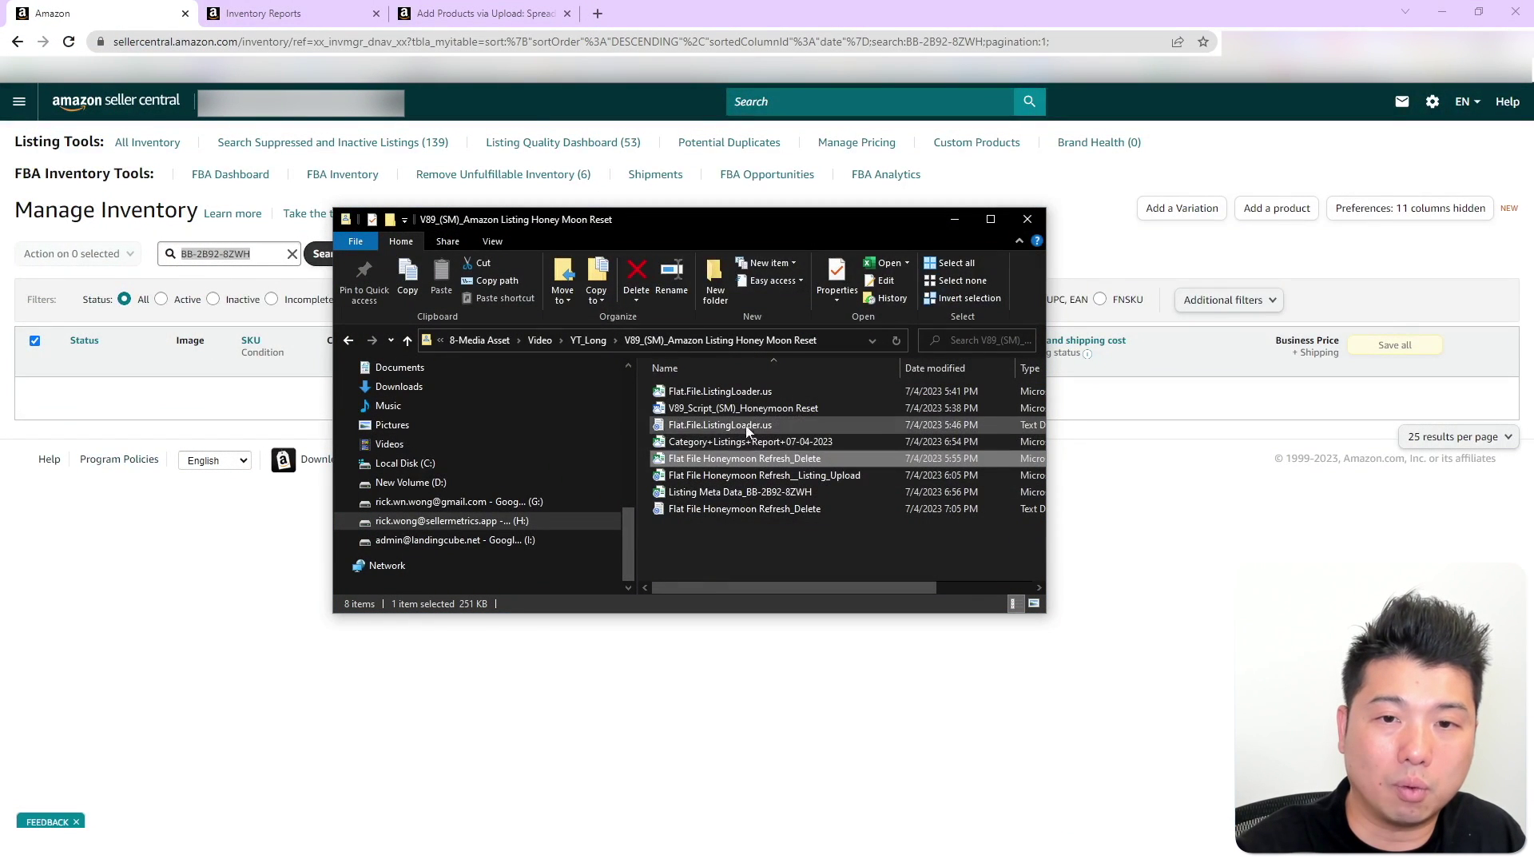
Open Listing Meta Data_BB-2B92-8ZWH from the project folder and close the Flat File Honeymoon Refresh_Delete workbook
double_click(744, 490)
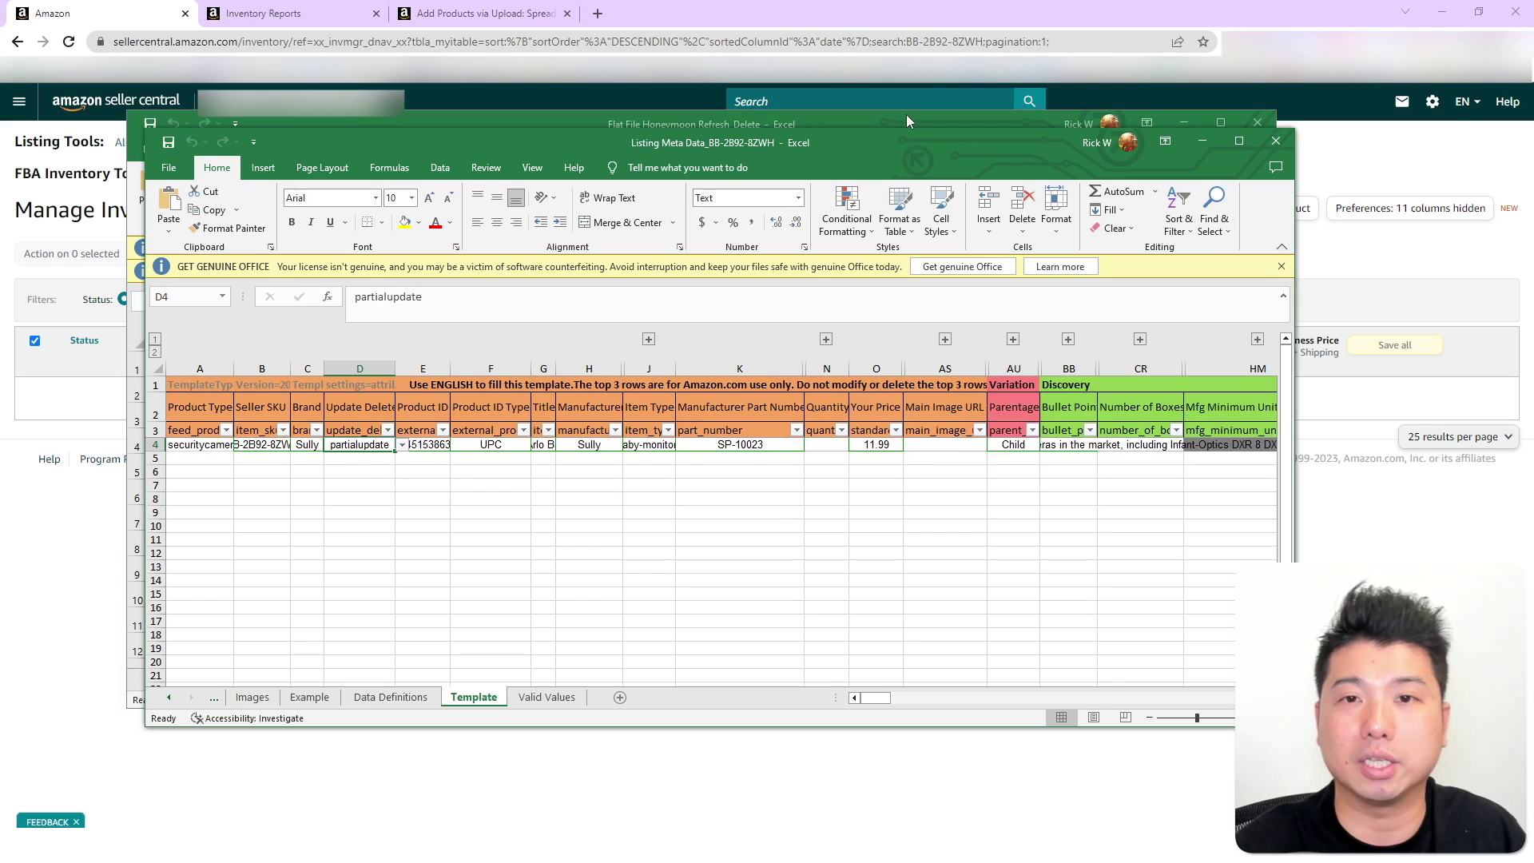
click(907, 120)
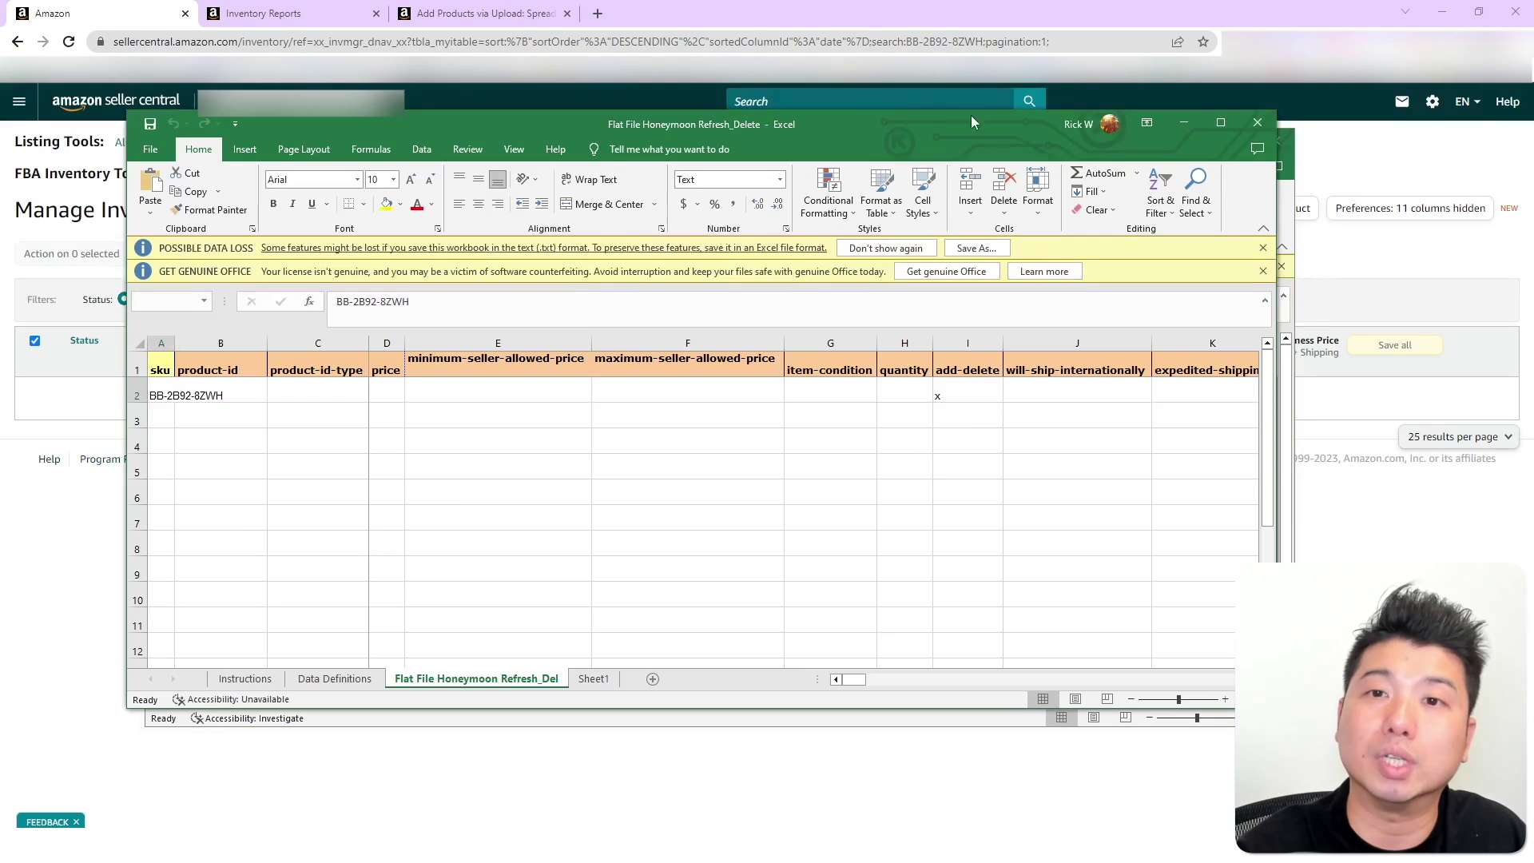
click(1259, 124)
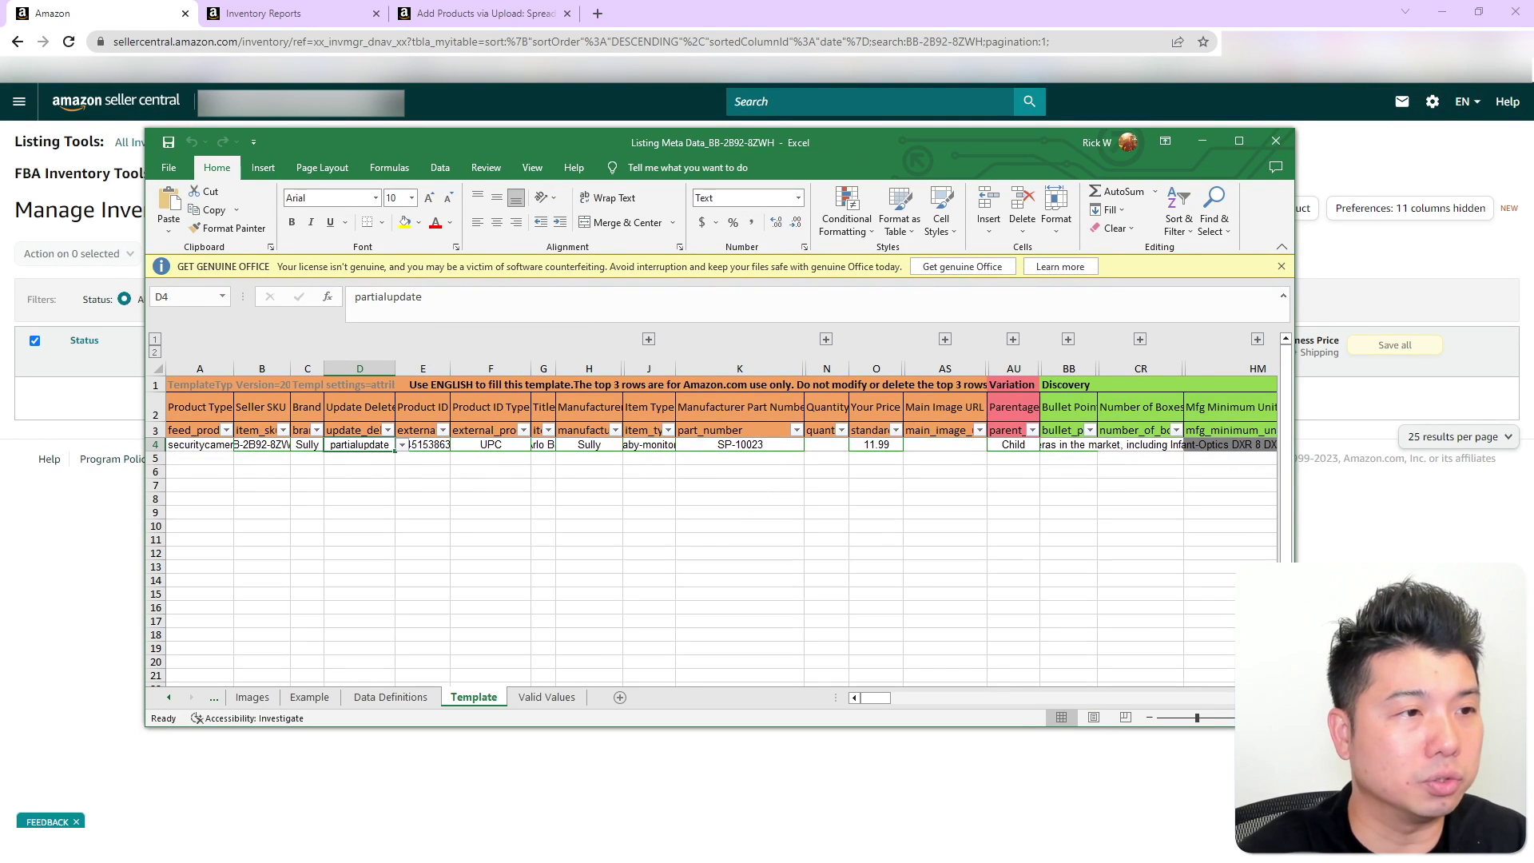
click(918, 476)
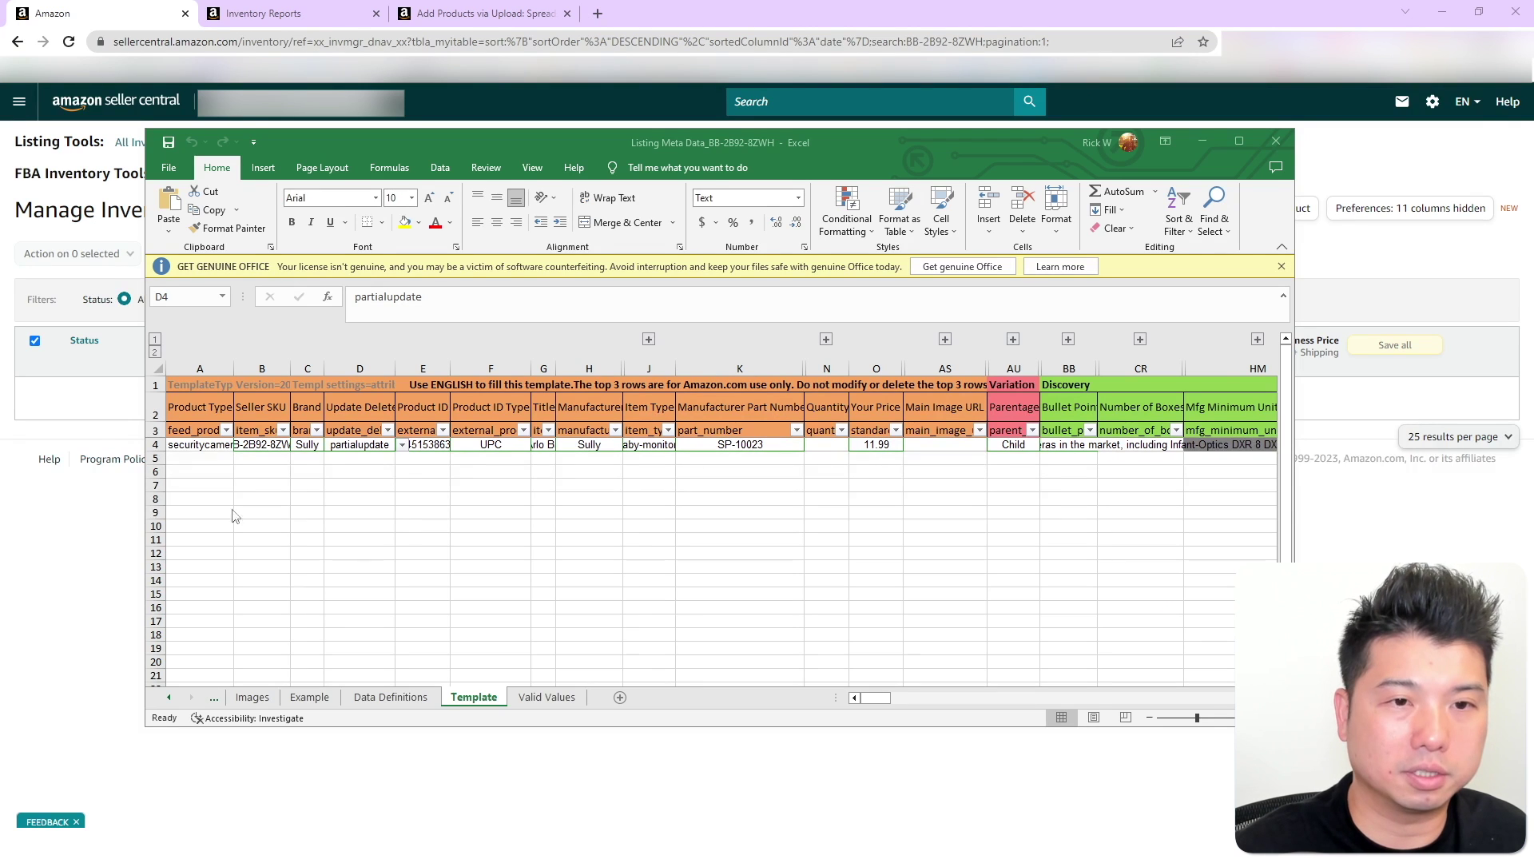
Paste Full Update into cell D4, replacing partialupdate
right_click(369, 446)
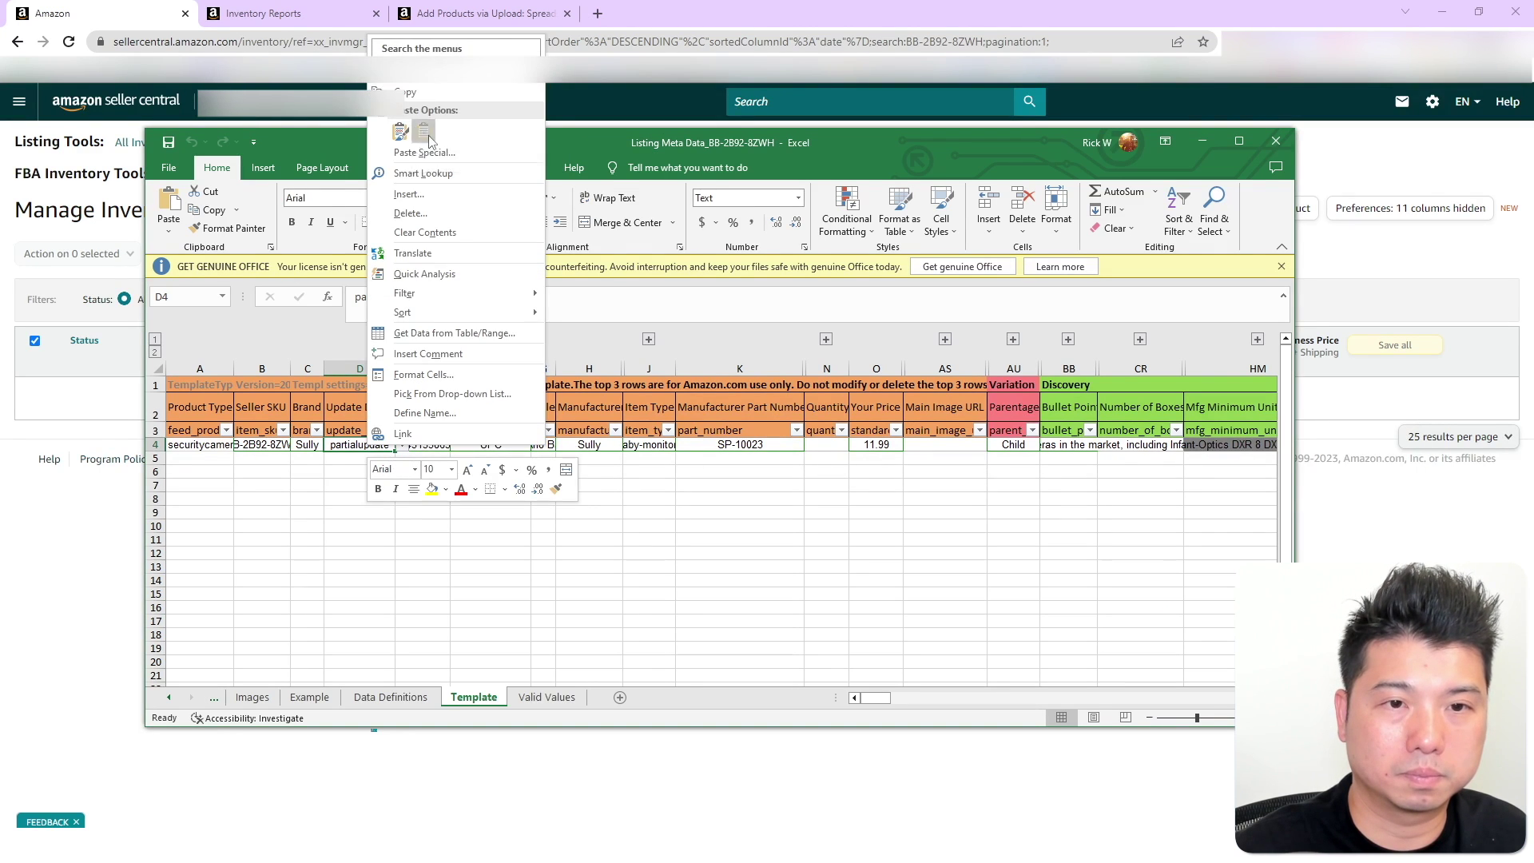
key(Escape)
text(Full Update)
click(569, 535)
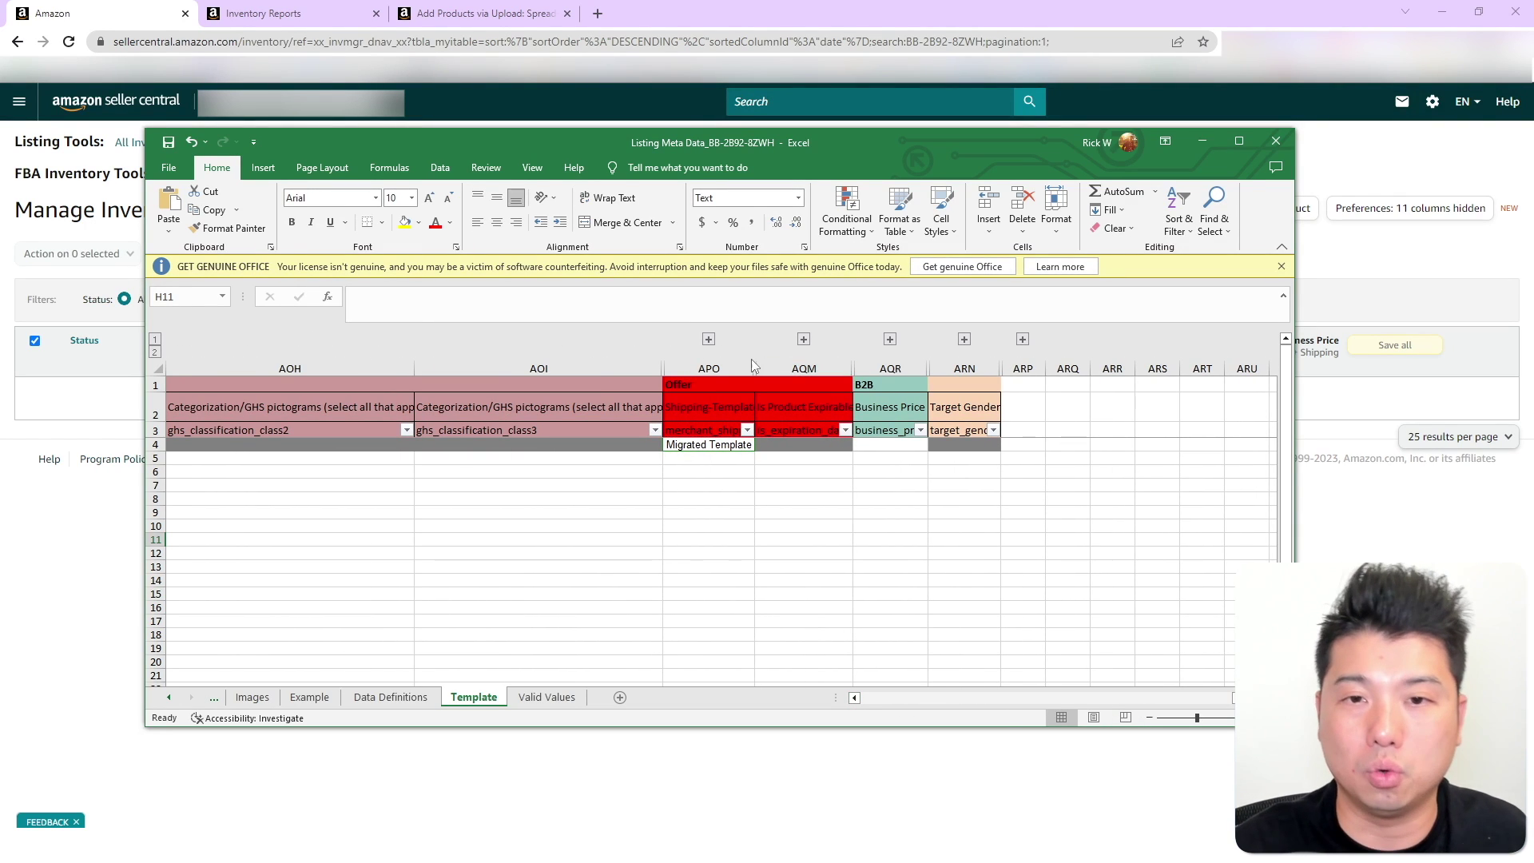
Unhide the column group and locate the product_site_launch_date column AQC by searching 'launch'
click(804, 338)
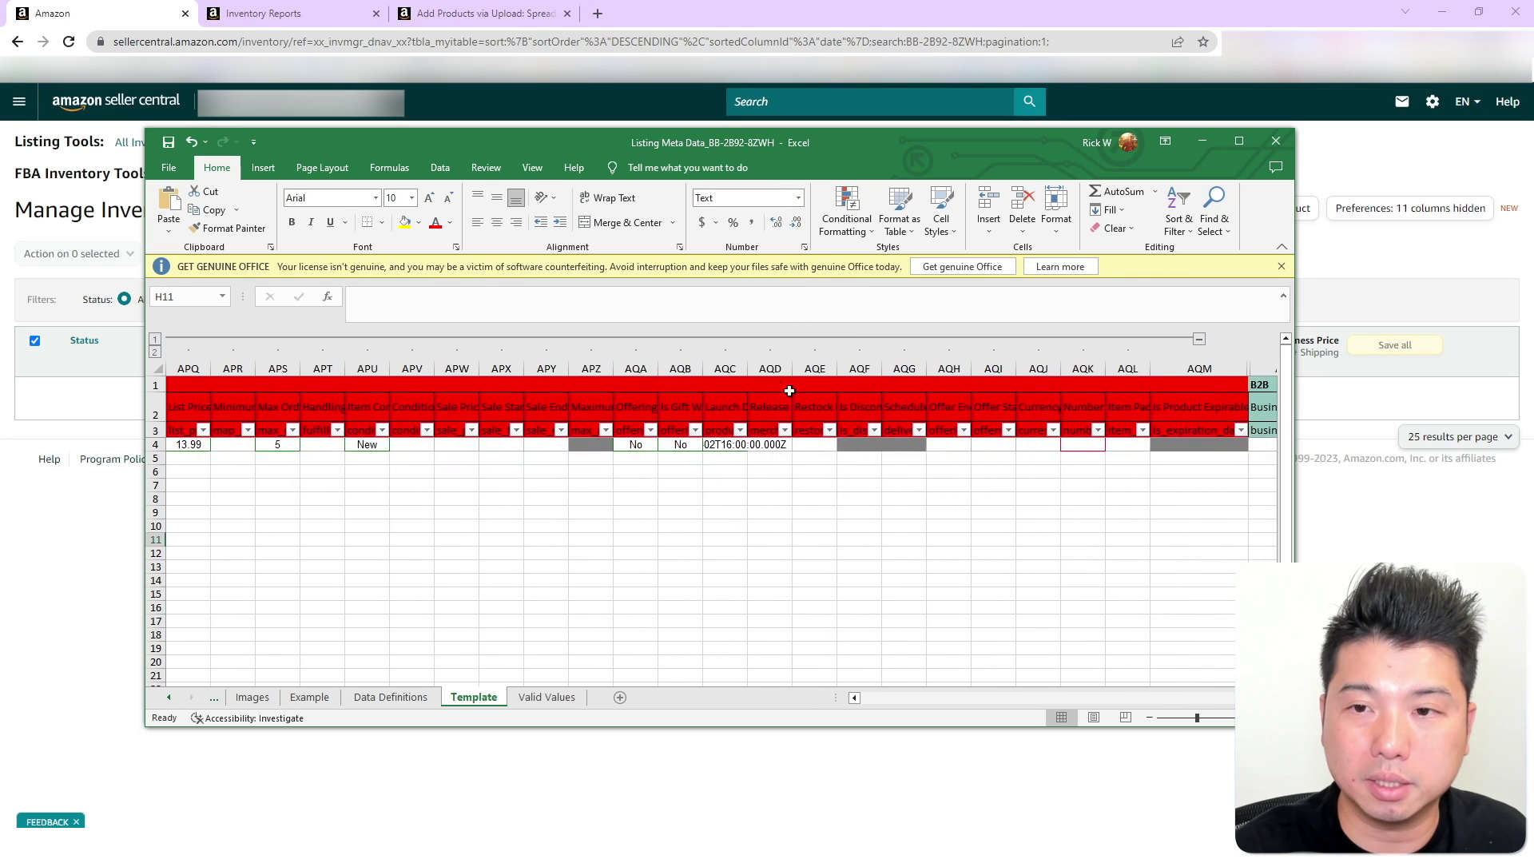
click(1198, 444)
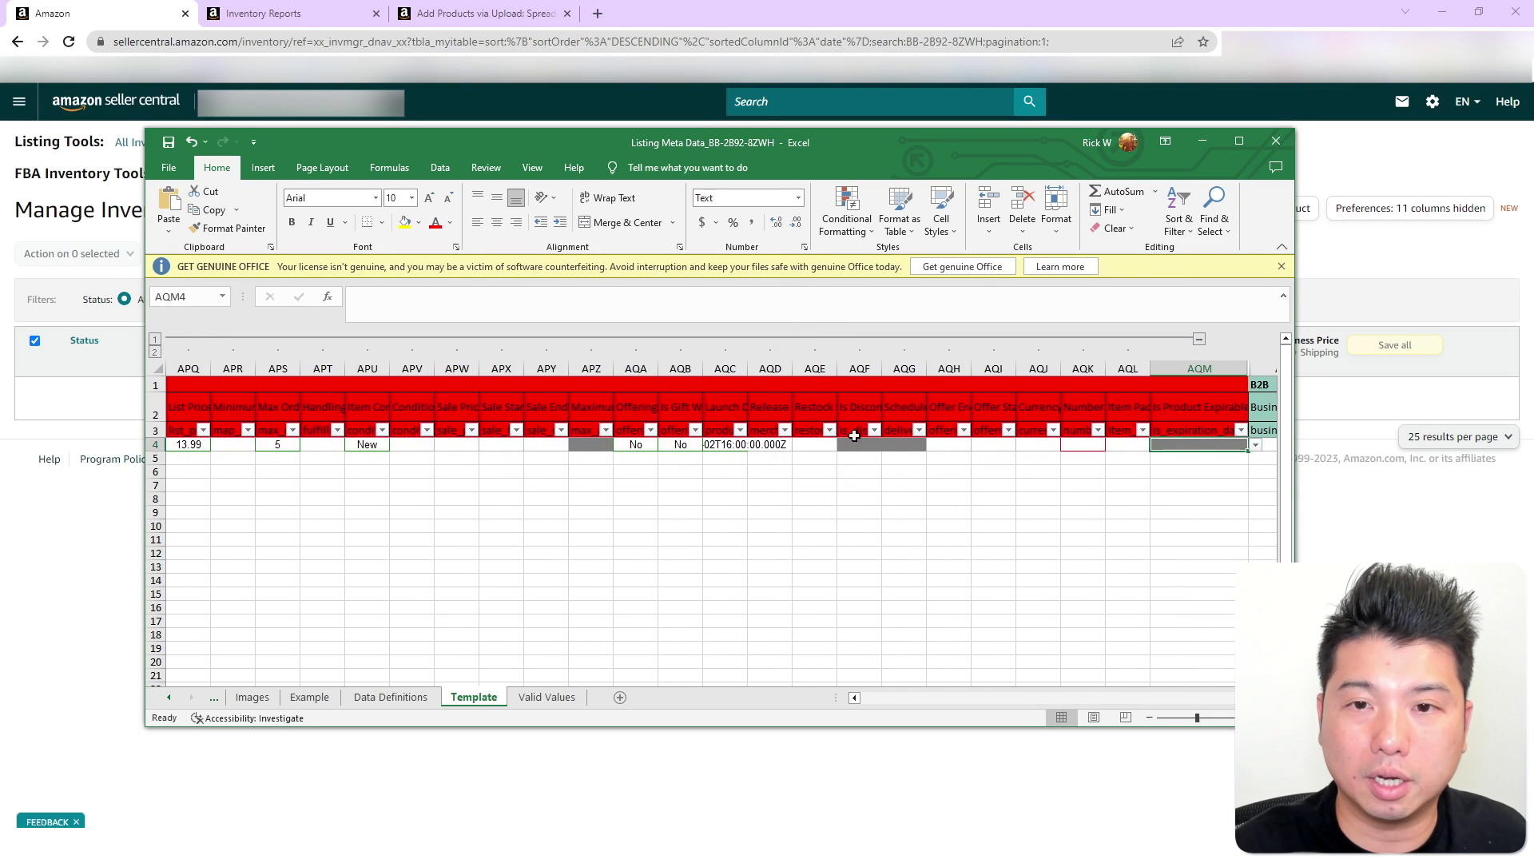
click(145, 430)
key(ctrl+f)
text(launch)
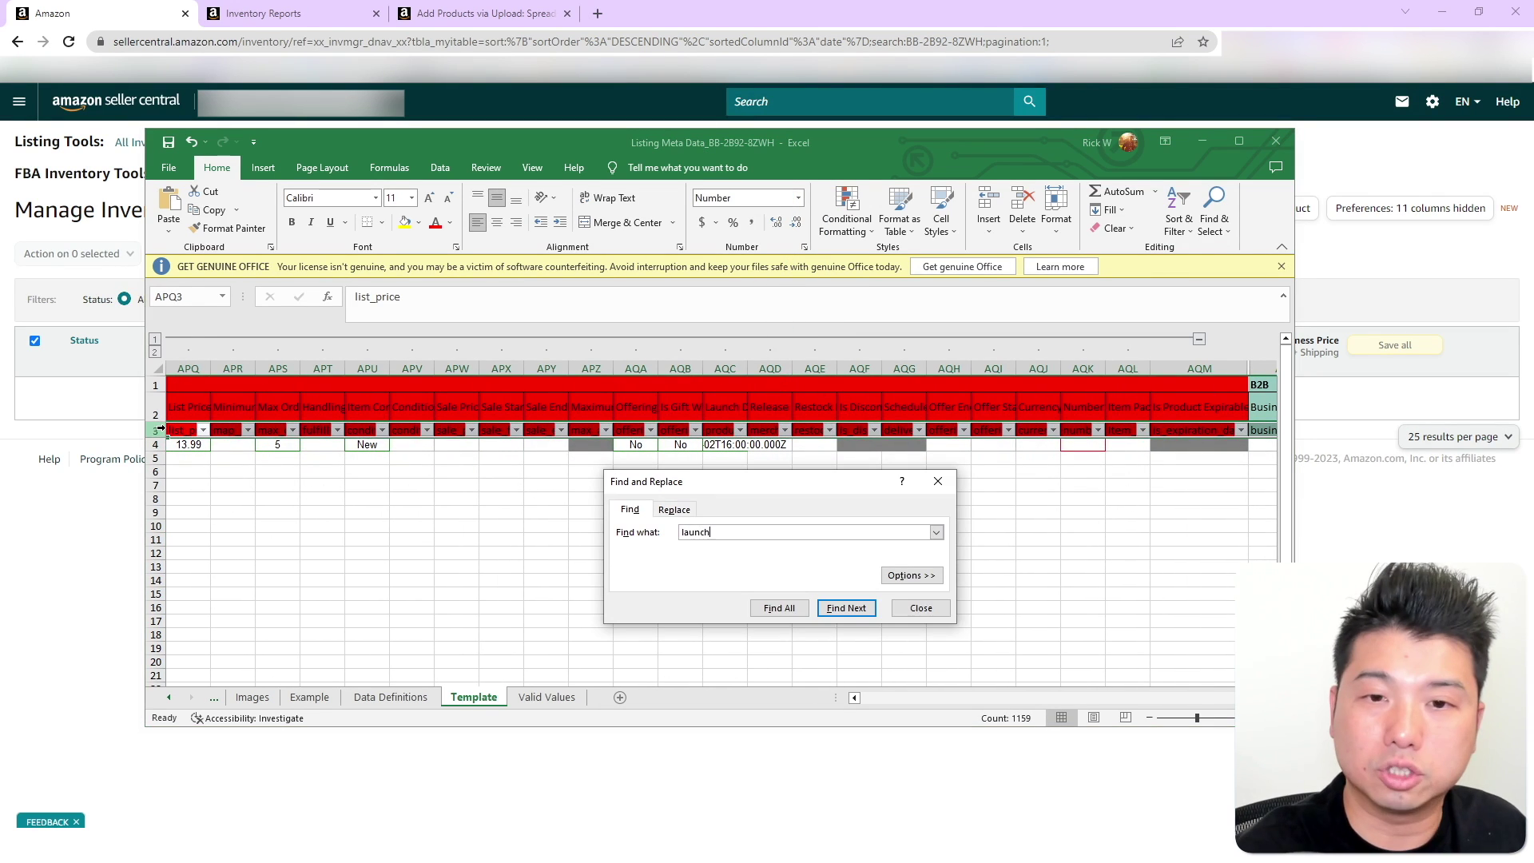
key(Return)
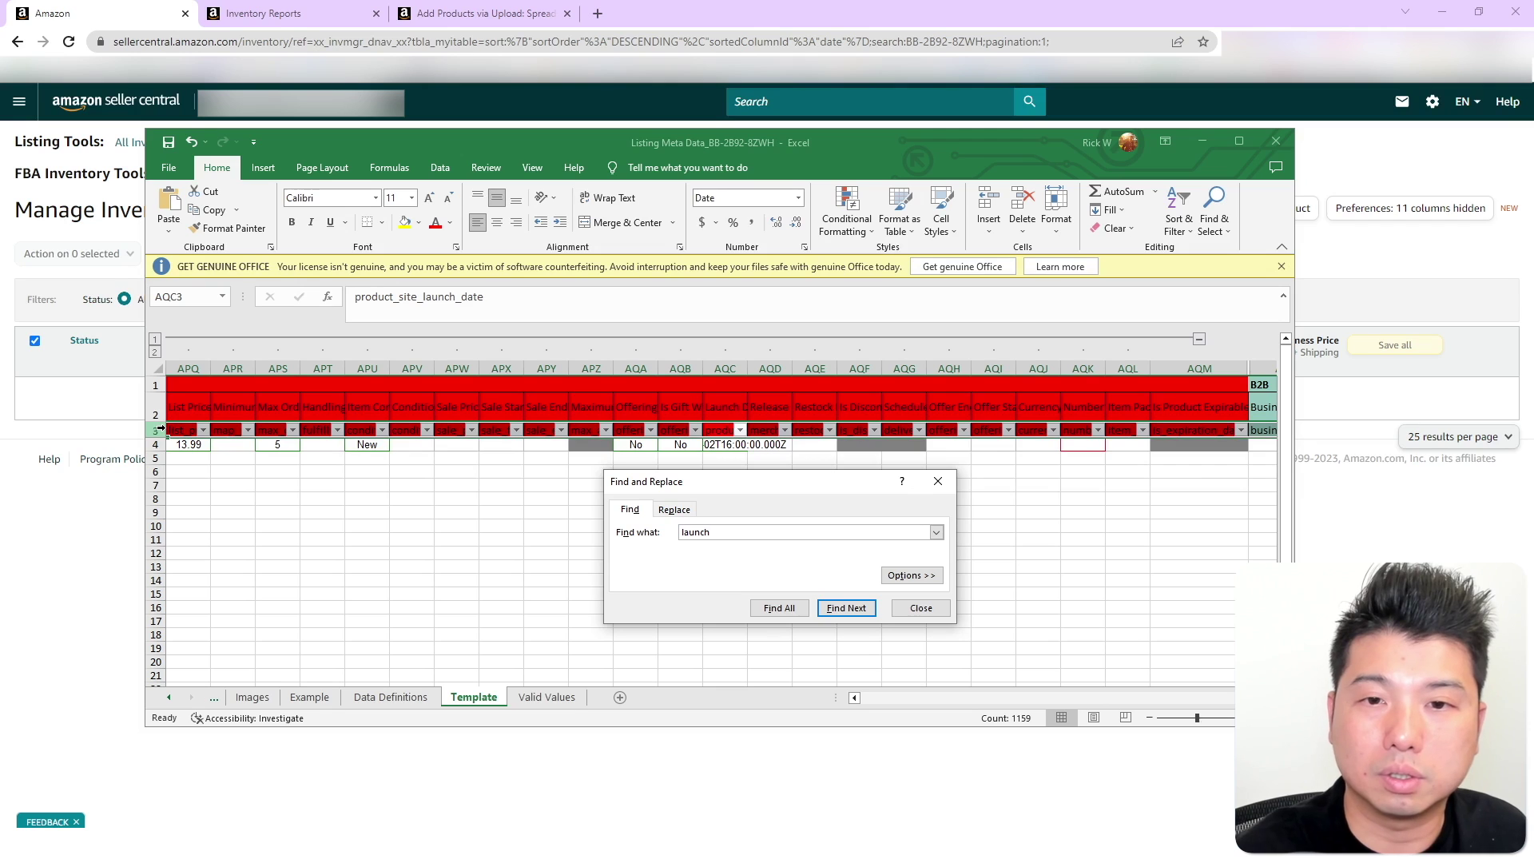
click(938, 481)
click(733, 369)
click(718, 429)
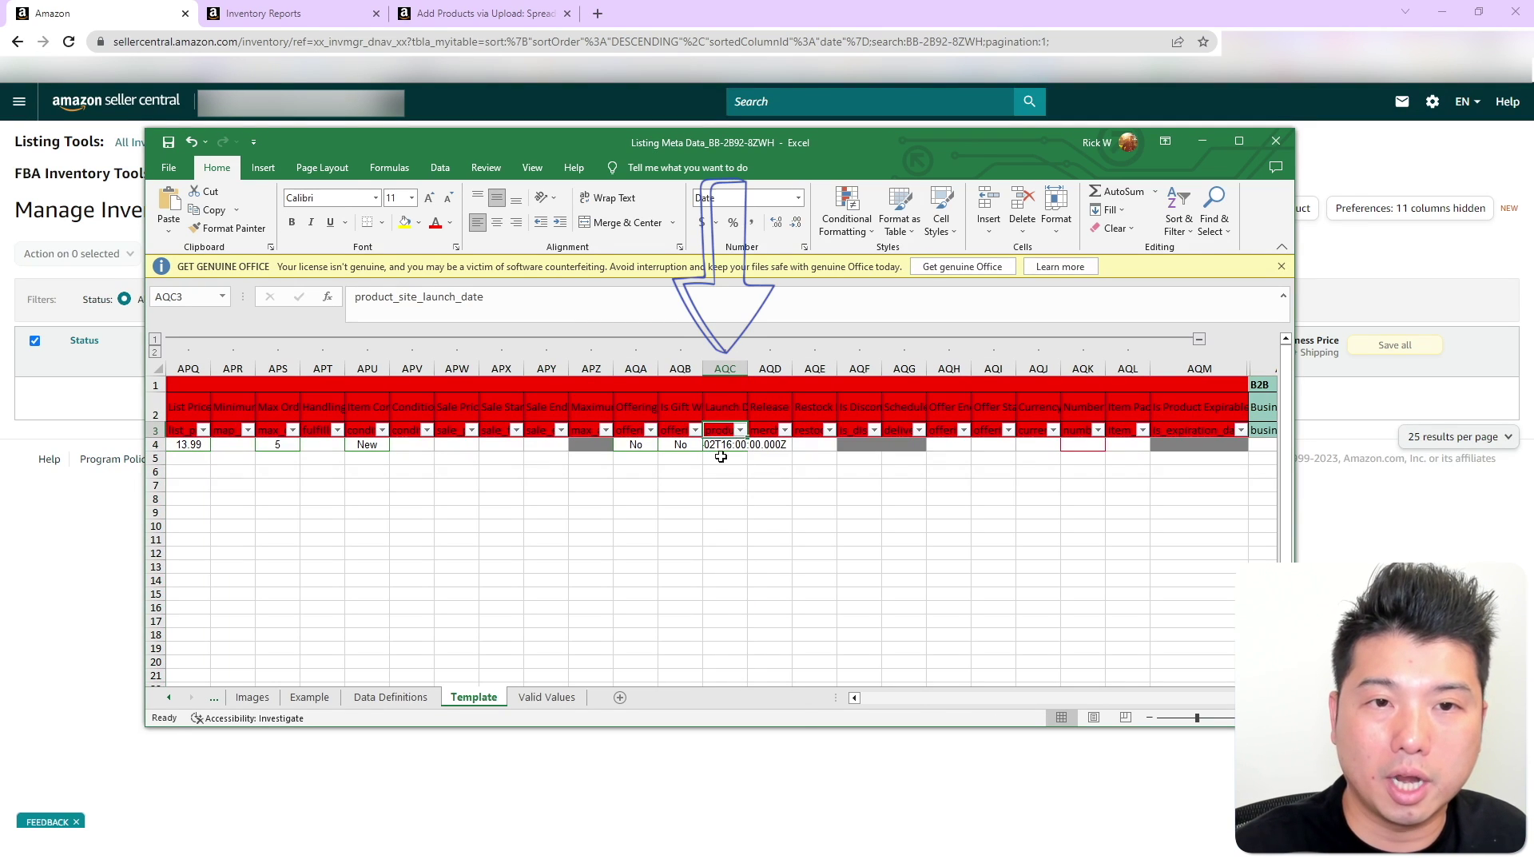
click(734, 445)
Replace the launch date in cell AQC4 with 07/05/2023
drag(573, 293, 352, 298)
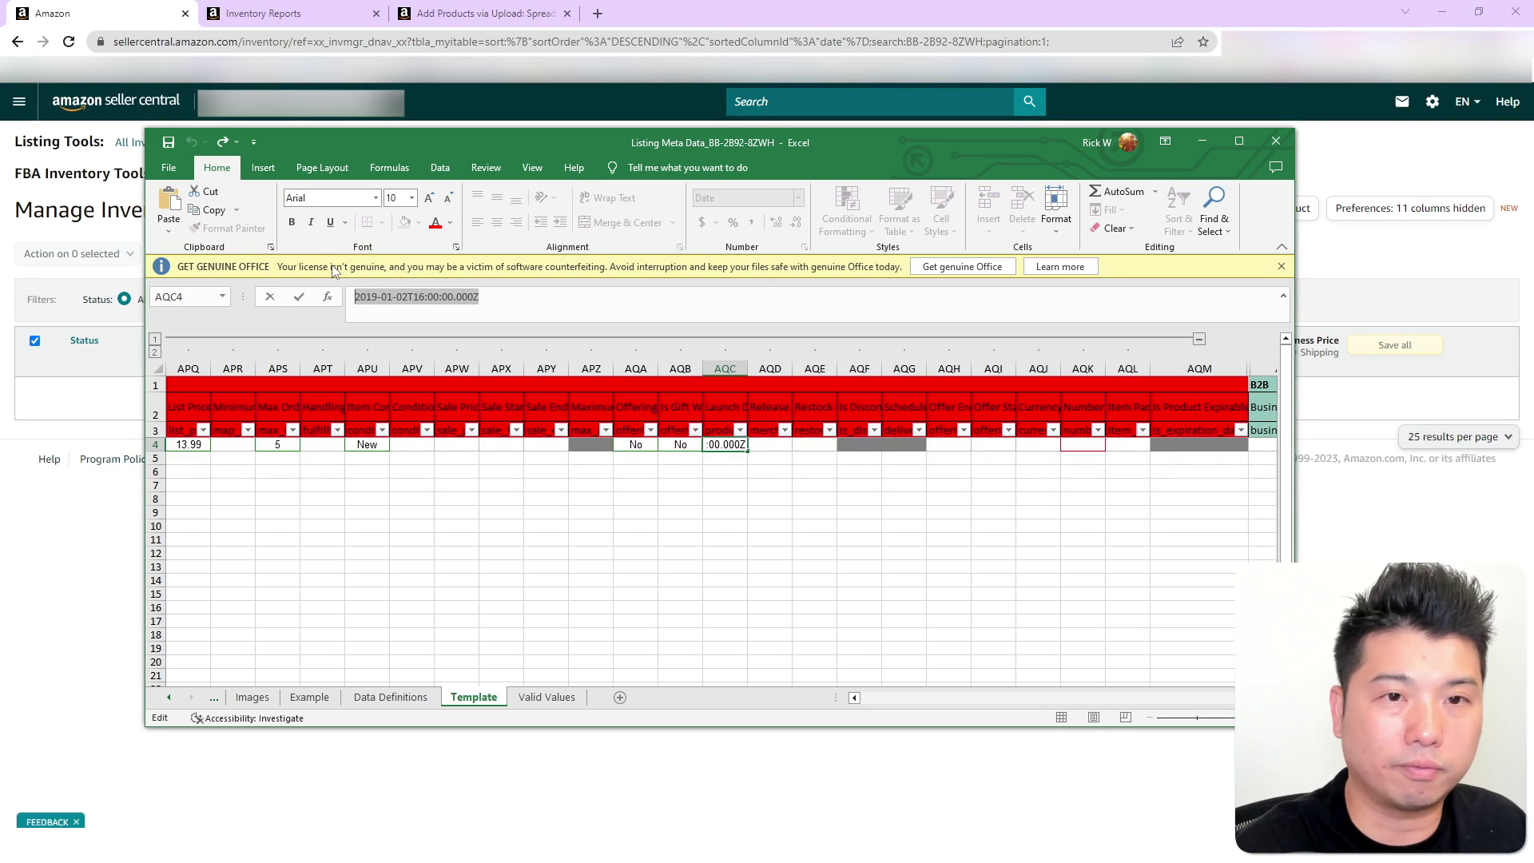
text(MM/DD)
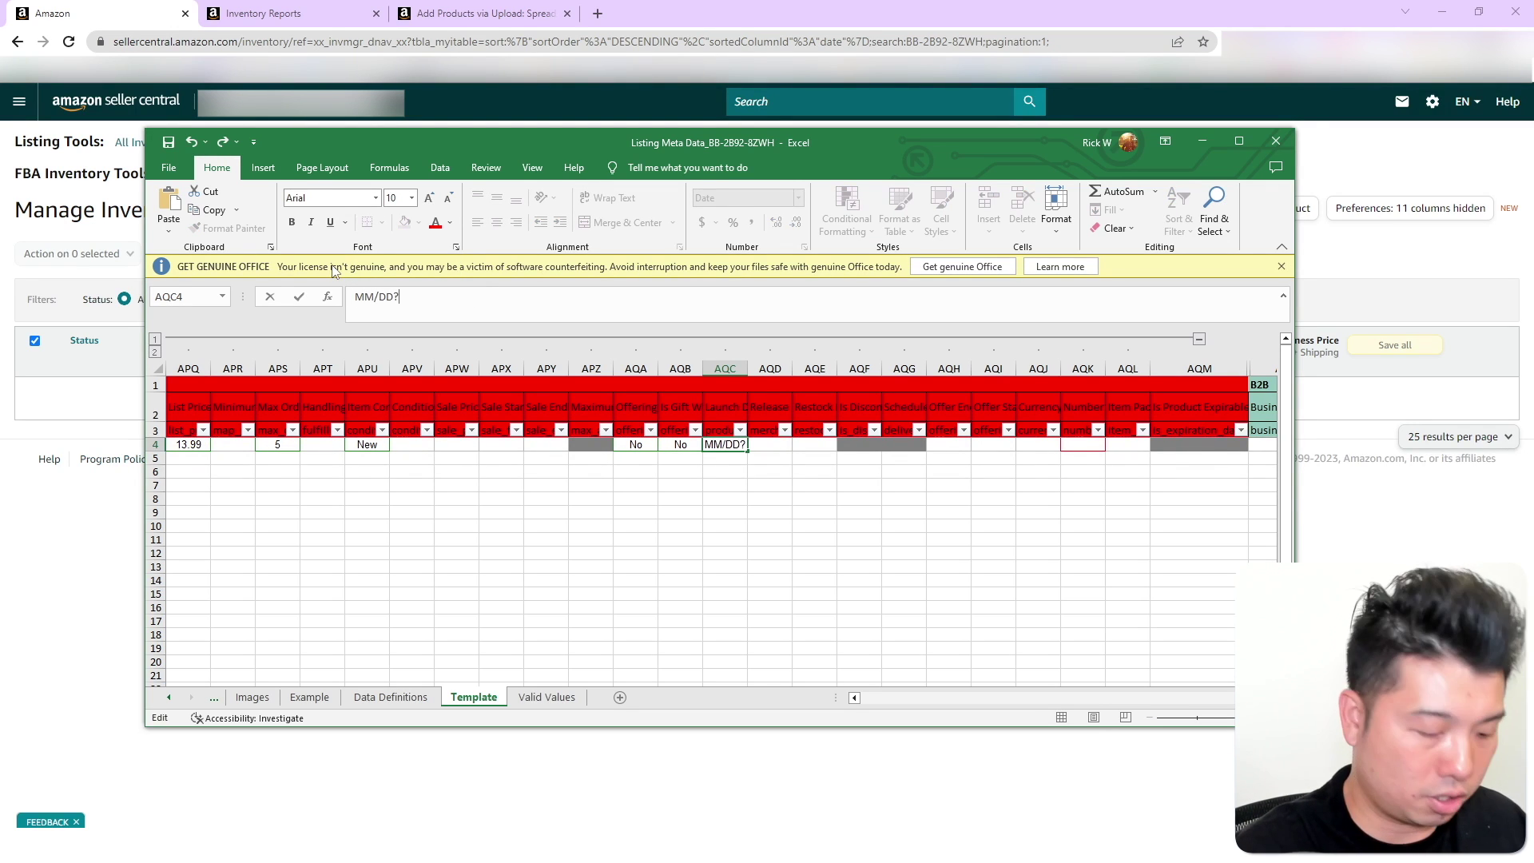
text(/YYYY)
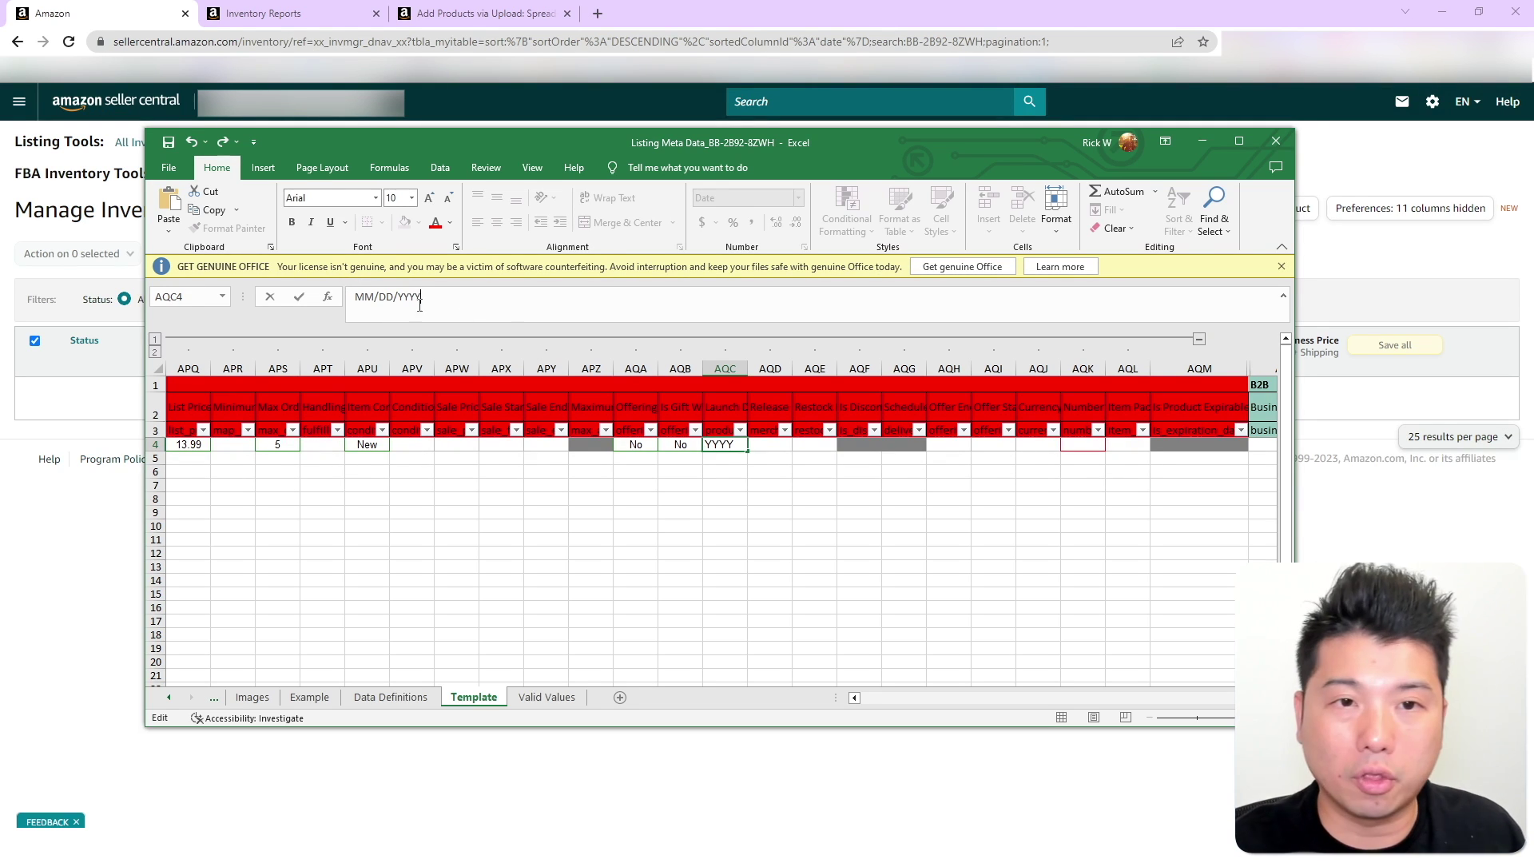
drag(374, 297, 333, 302)
text(07)
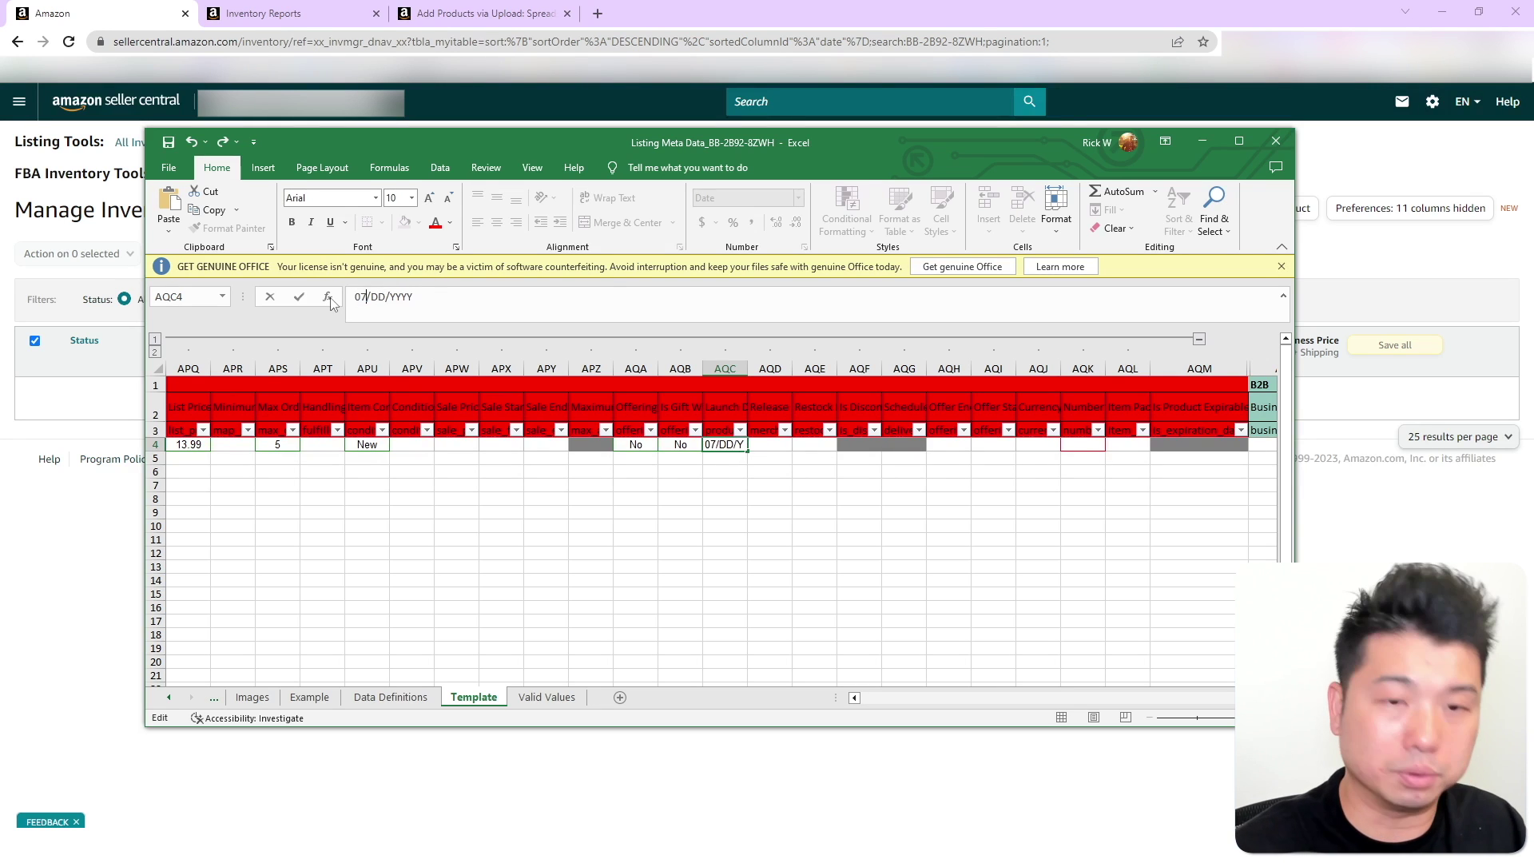
key(BackSpace)
key(BackSpace)
text(05)
drag(443, 300, 387, 301)
text(2023)
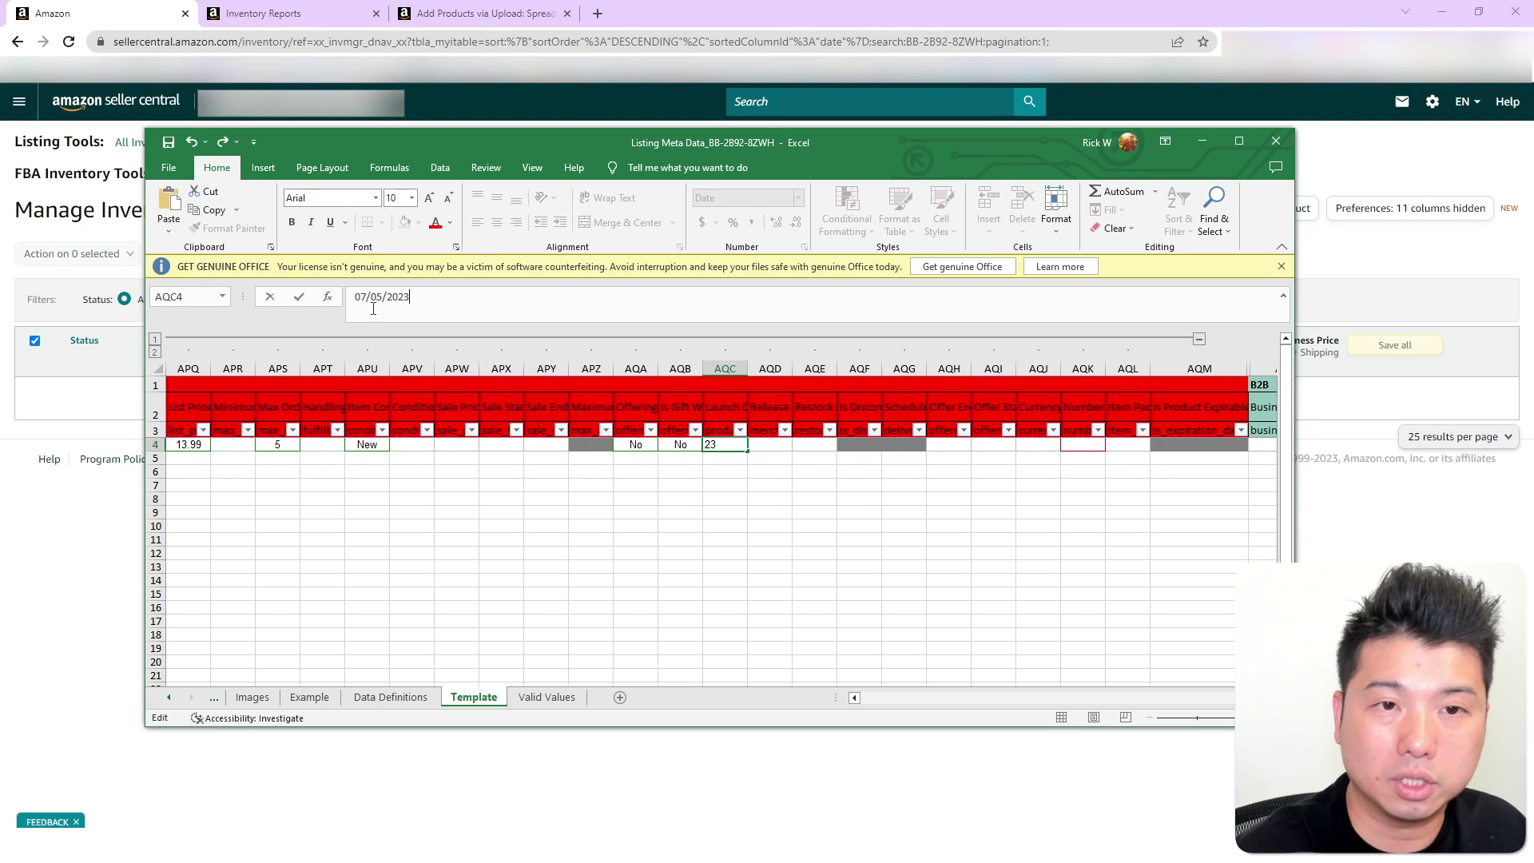
click(602, 522)
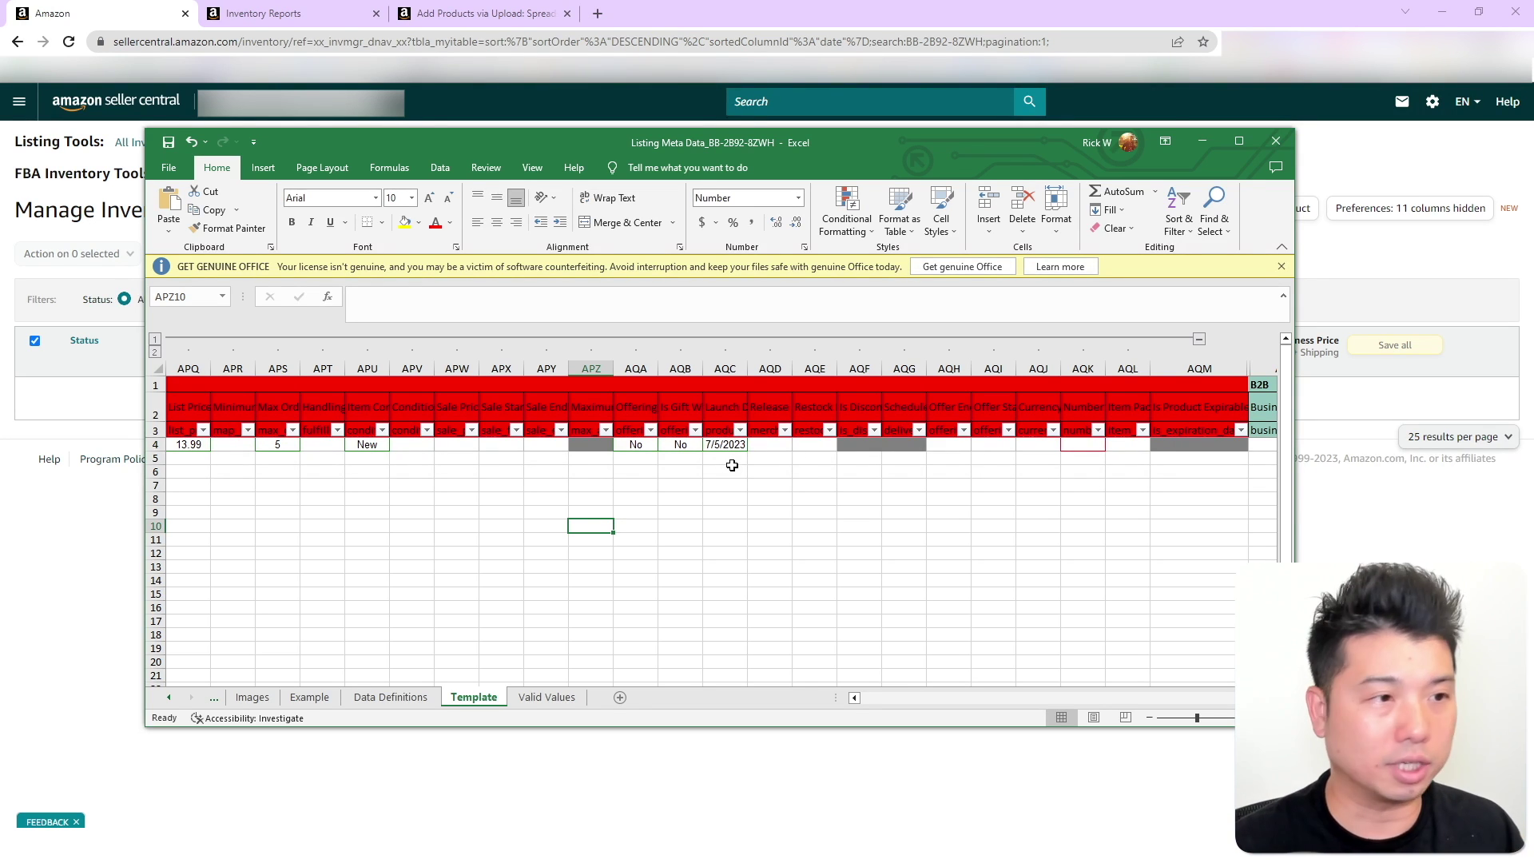
Verify D4 reads Full Update and AQC4 shows 7/5/2023, then close the metadata workbook
key(ctrl+Home)
click(361, 432)
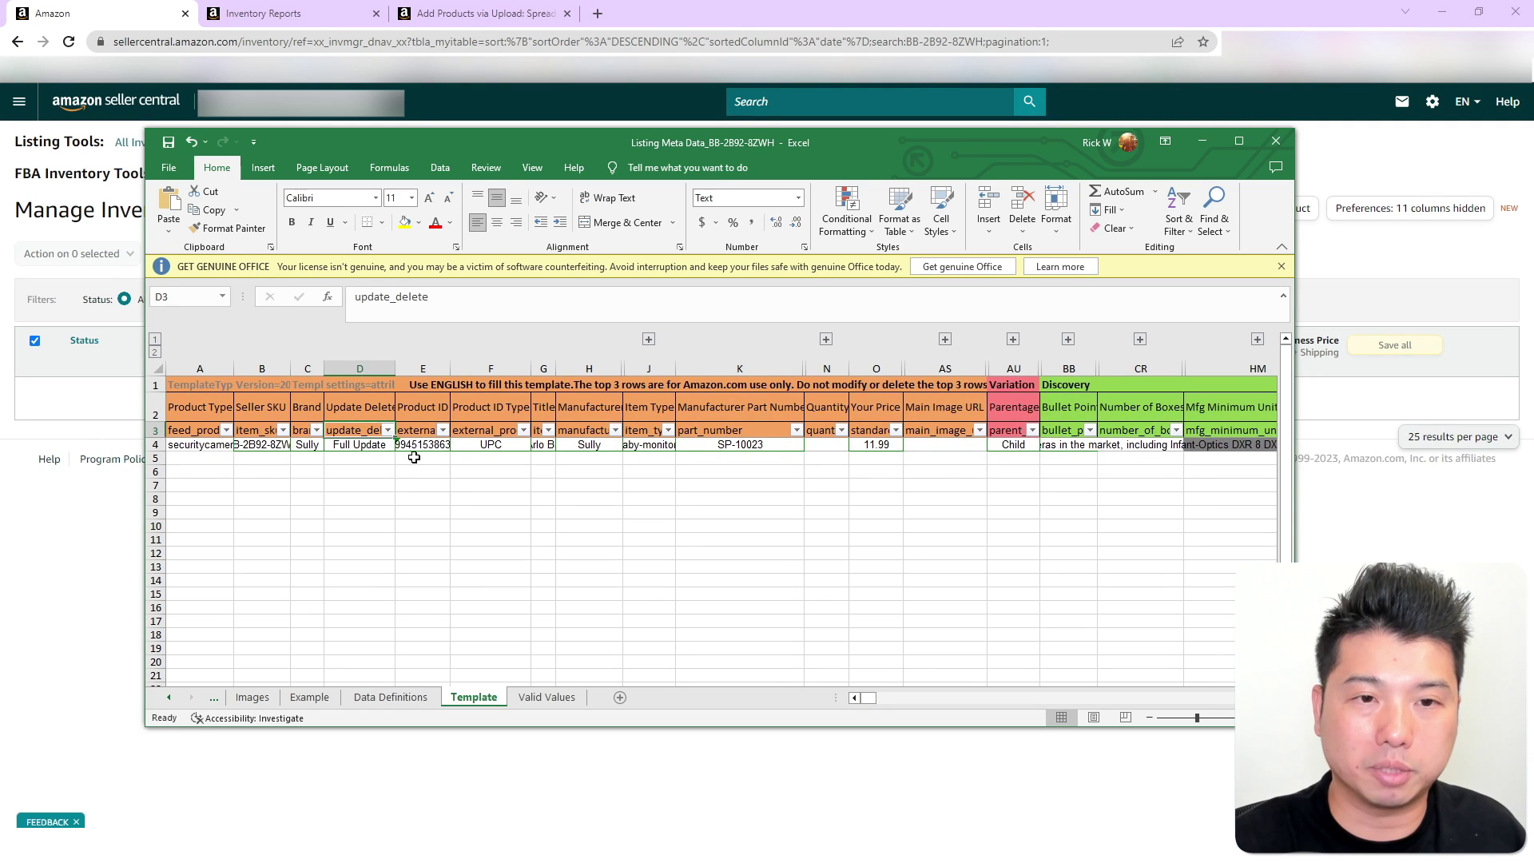
click(381, 446)
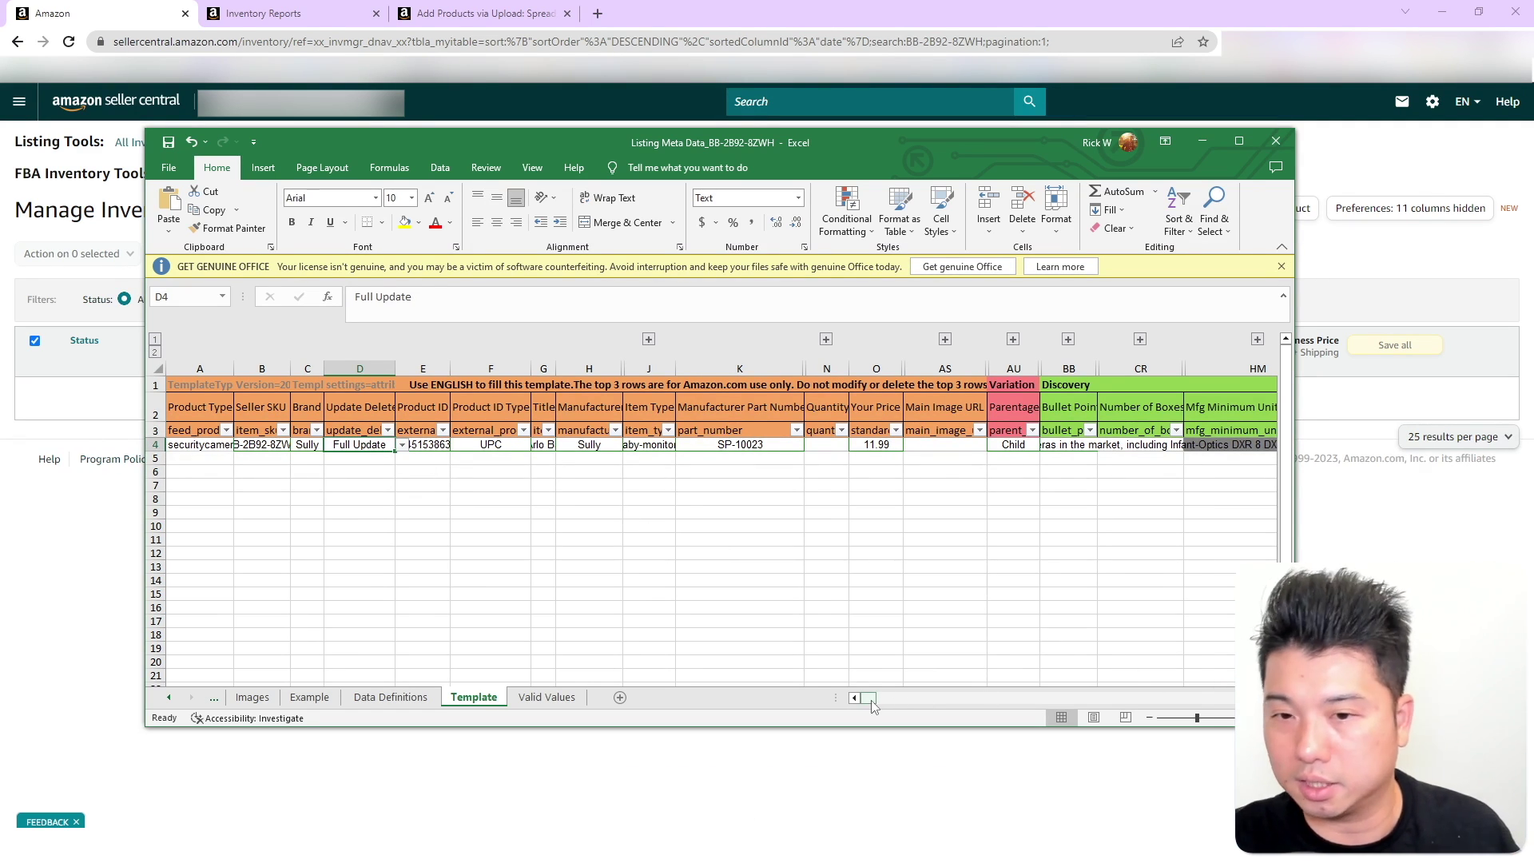
drag(870, 700, 1251, 697)
double_click(483, 445)
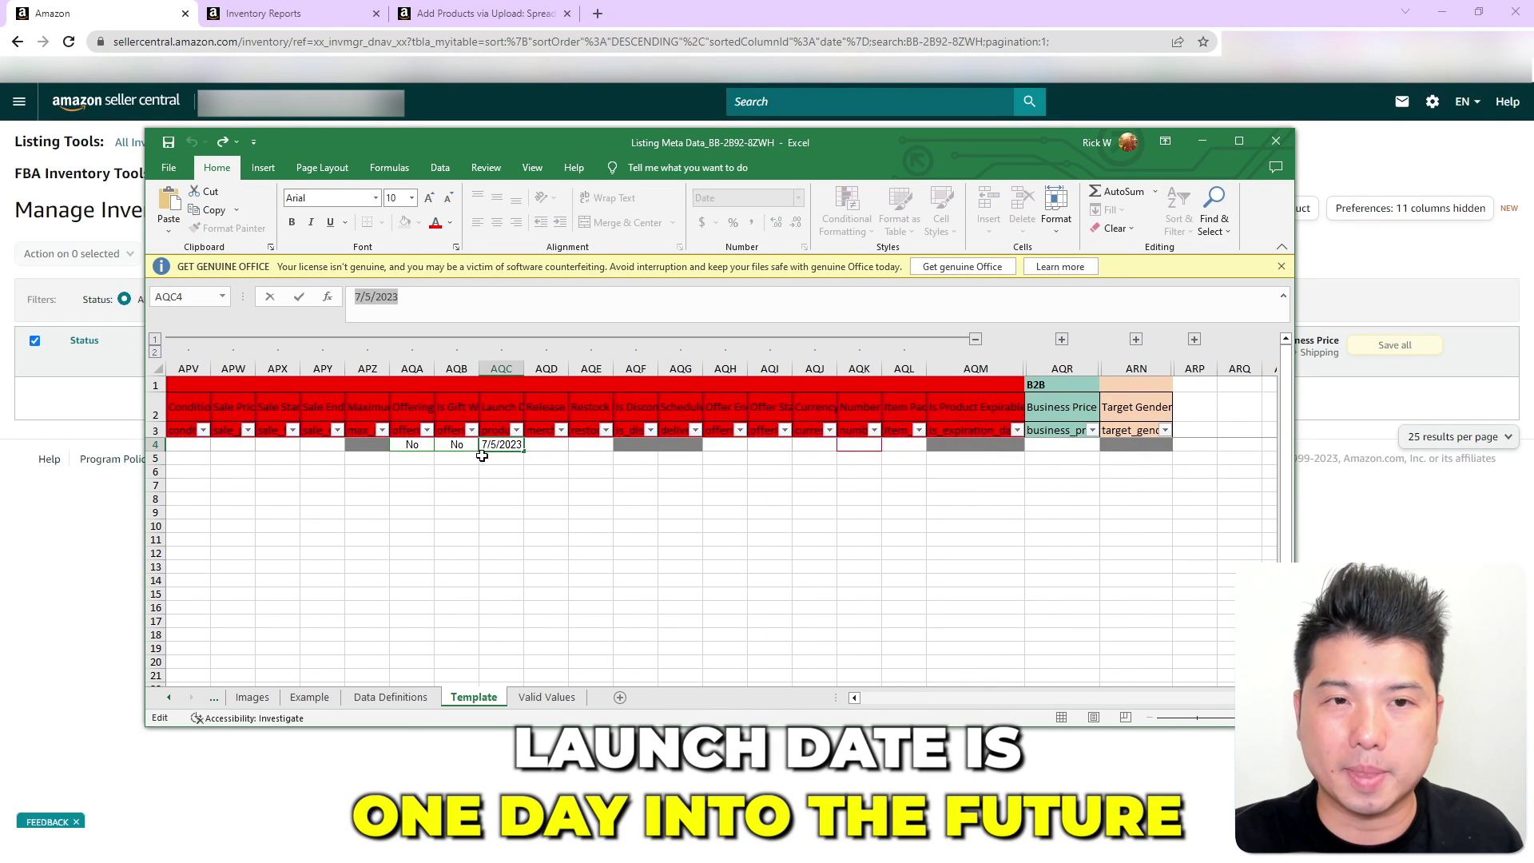
click(856, 525)
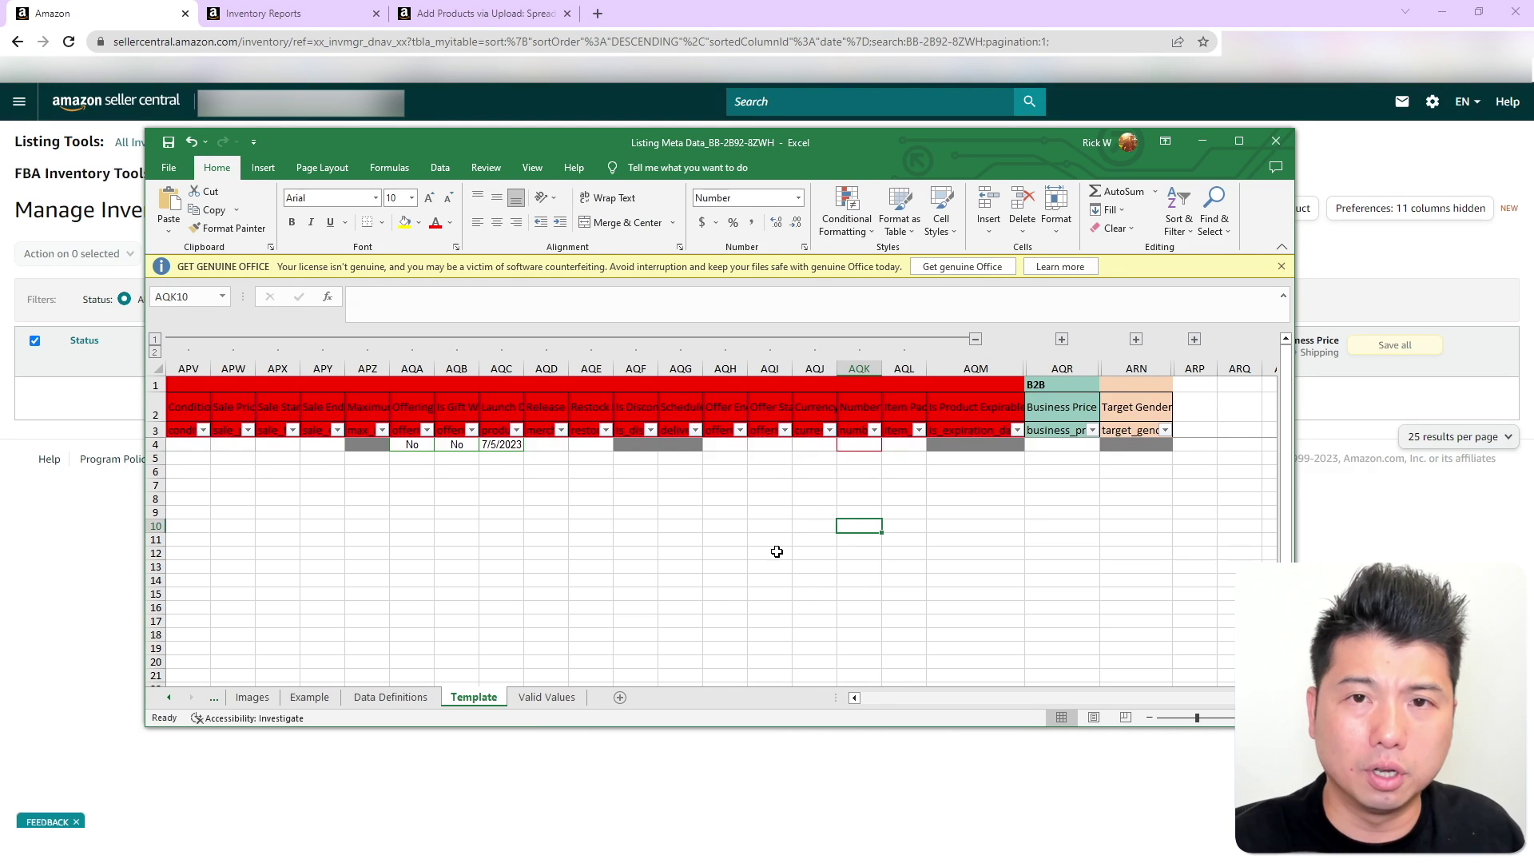
click(1275, 146)
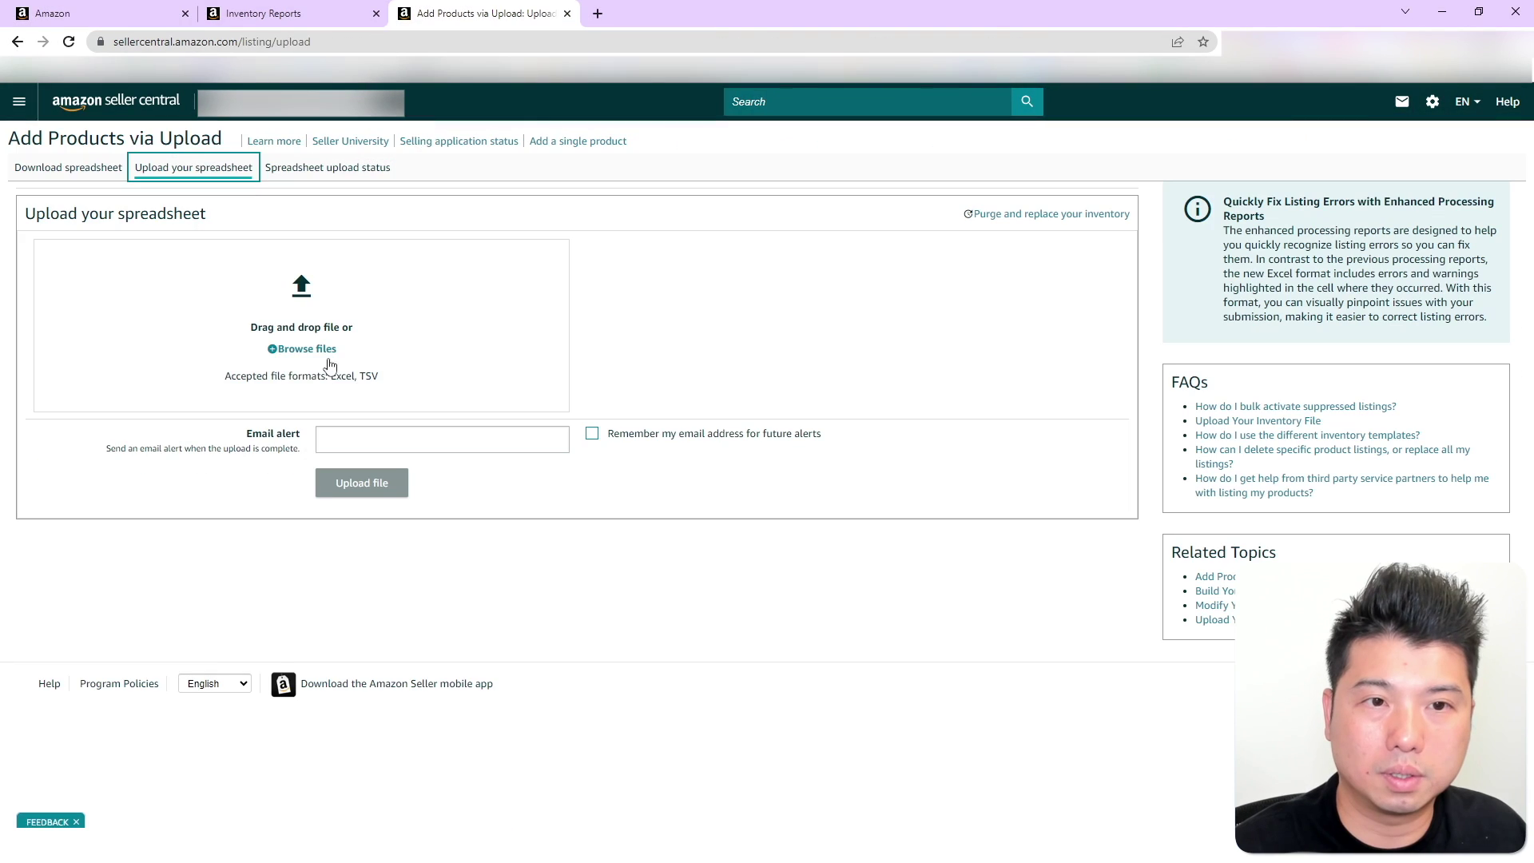
click(331, 350)
Select Listing Meta Data_BB-2B92-8ZWH_2 for upload and submit it after validation
click(314, 184)
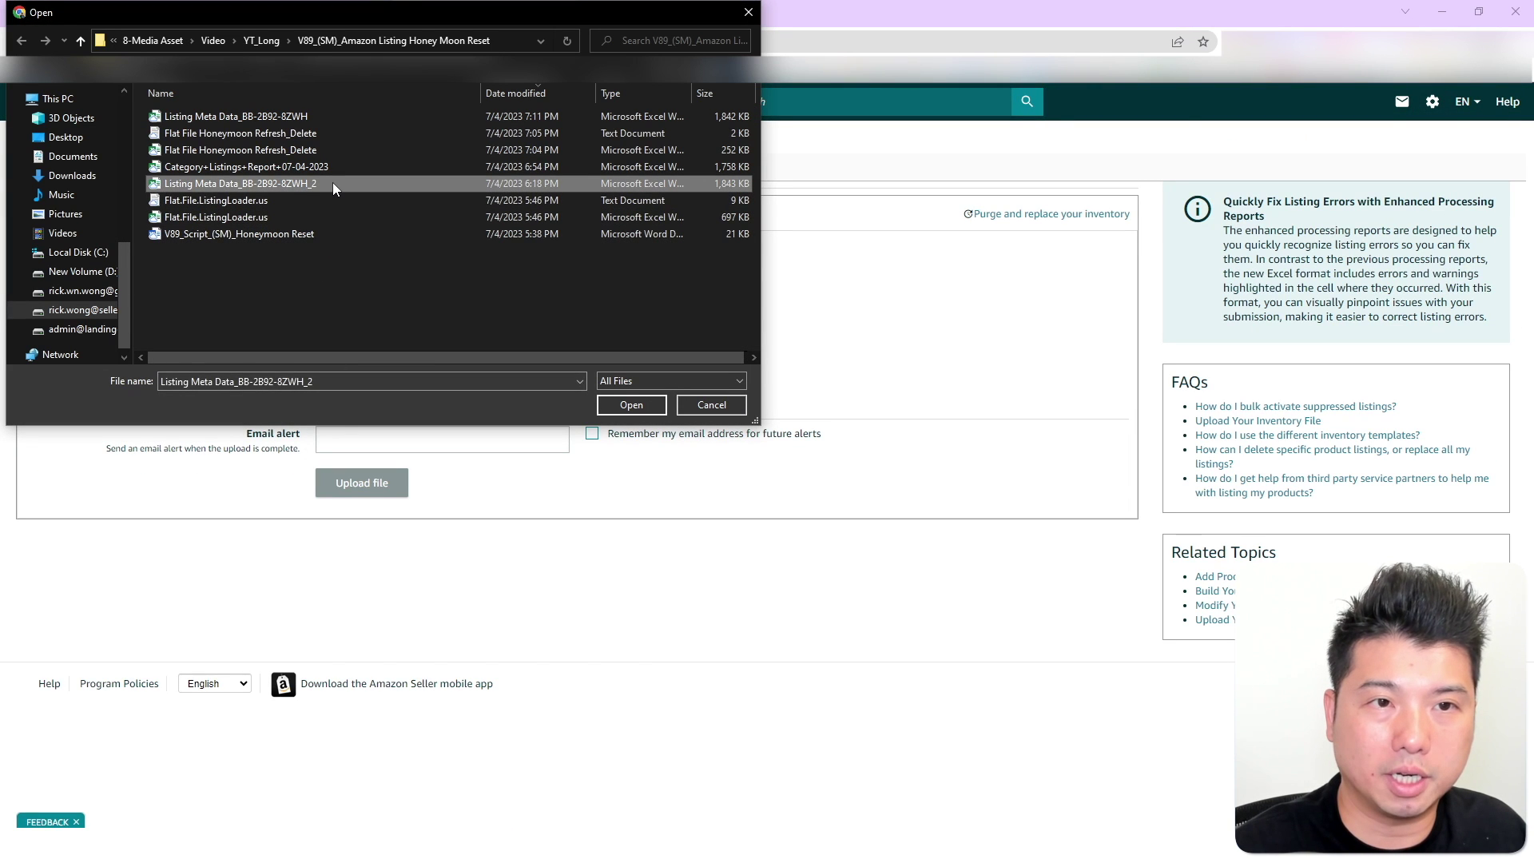
double_click(352, 181)
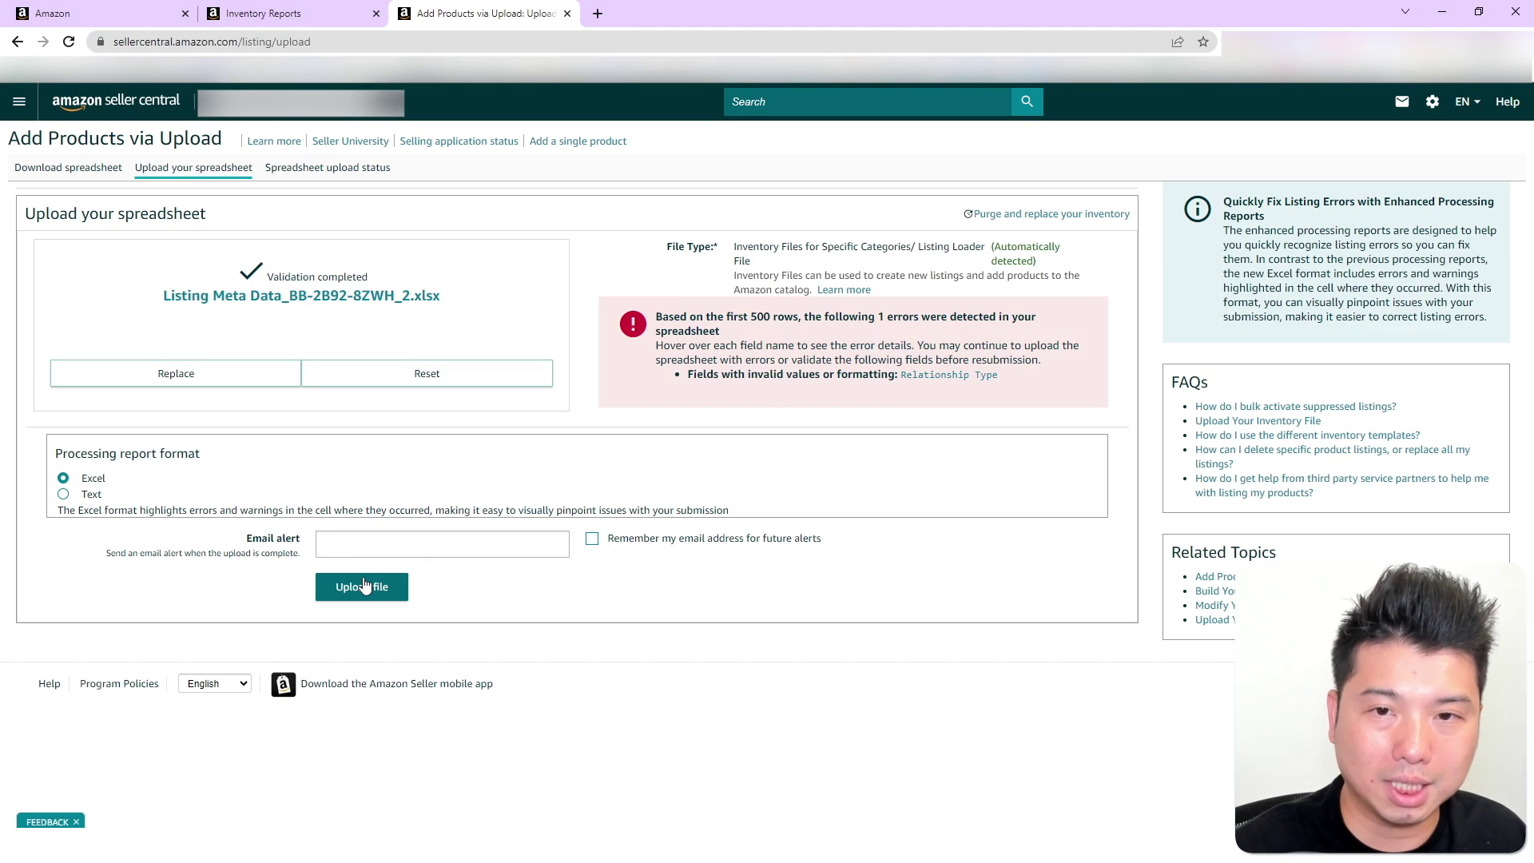
click(363, 586)
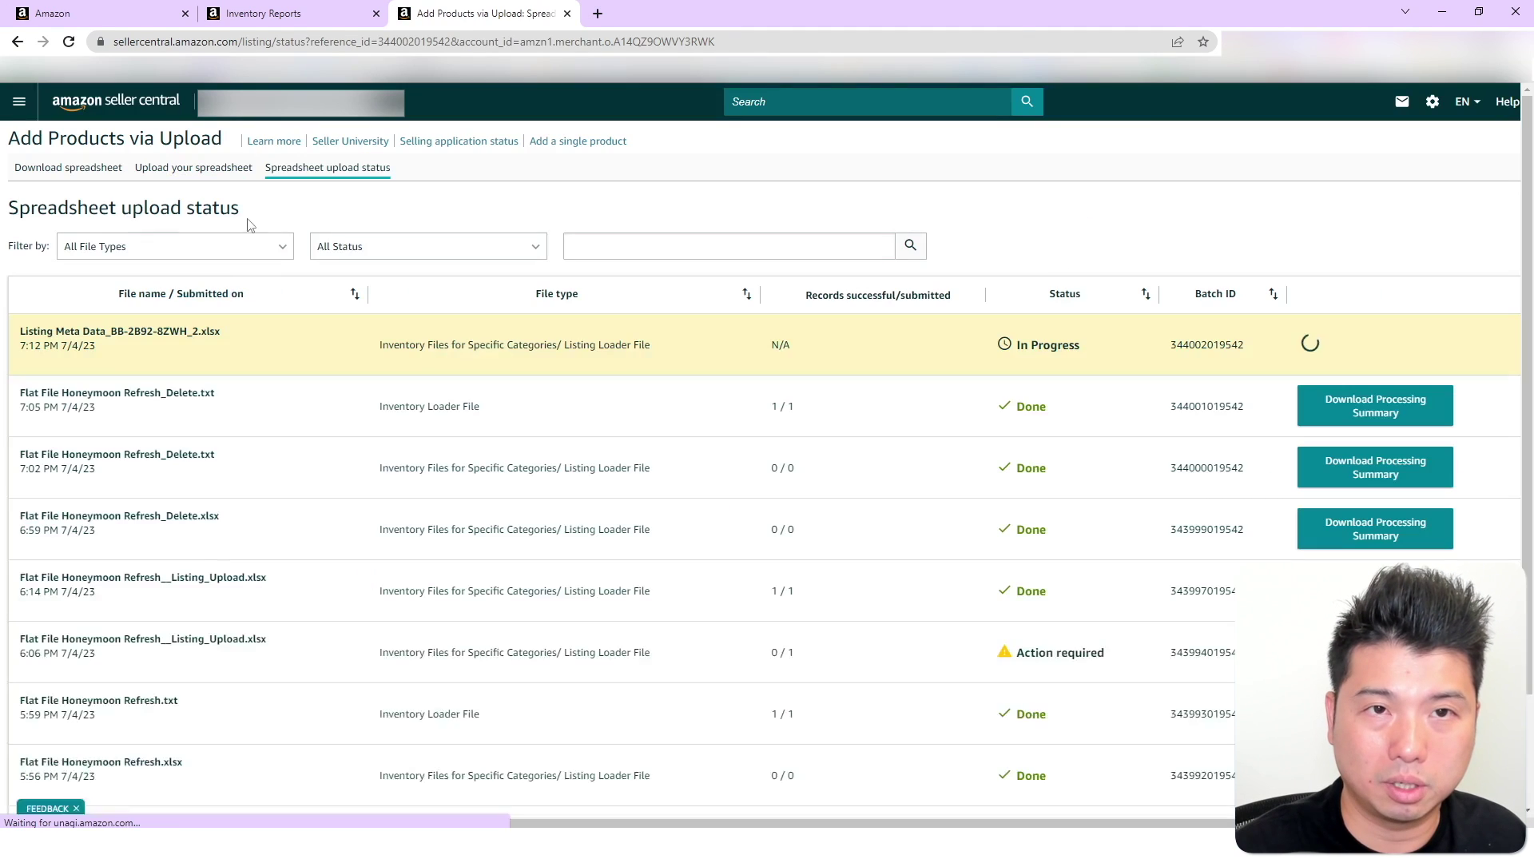
Recheck the SKU search, then return to the upload status showing Done with 1/1 records successful
click(144, 8)
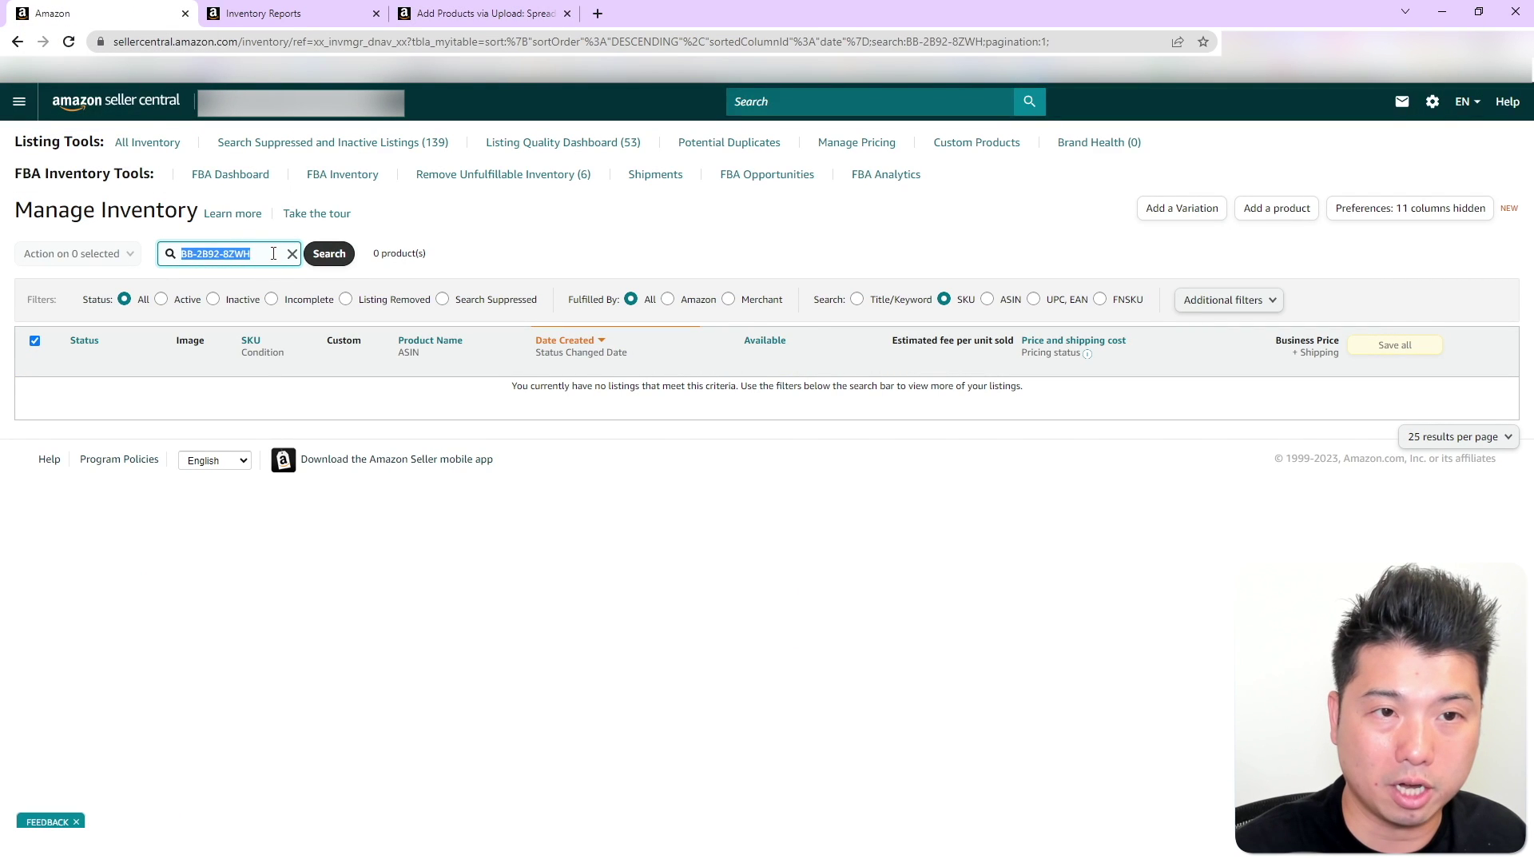
click(228, 255)
drag(261, 251, 137, 237)
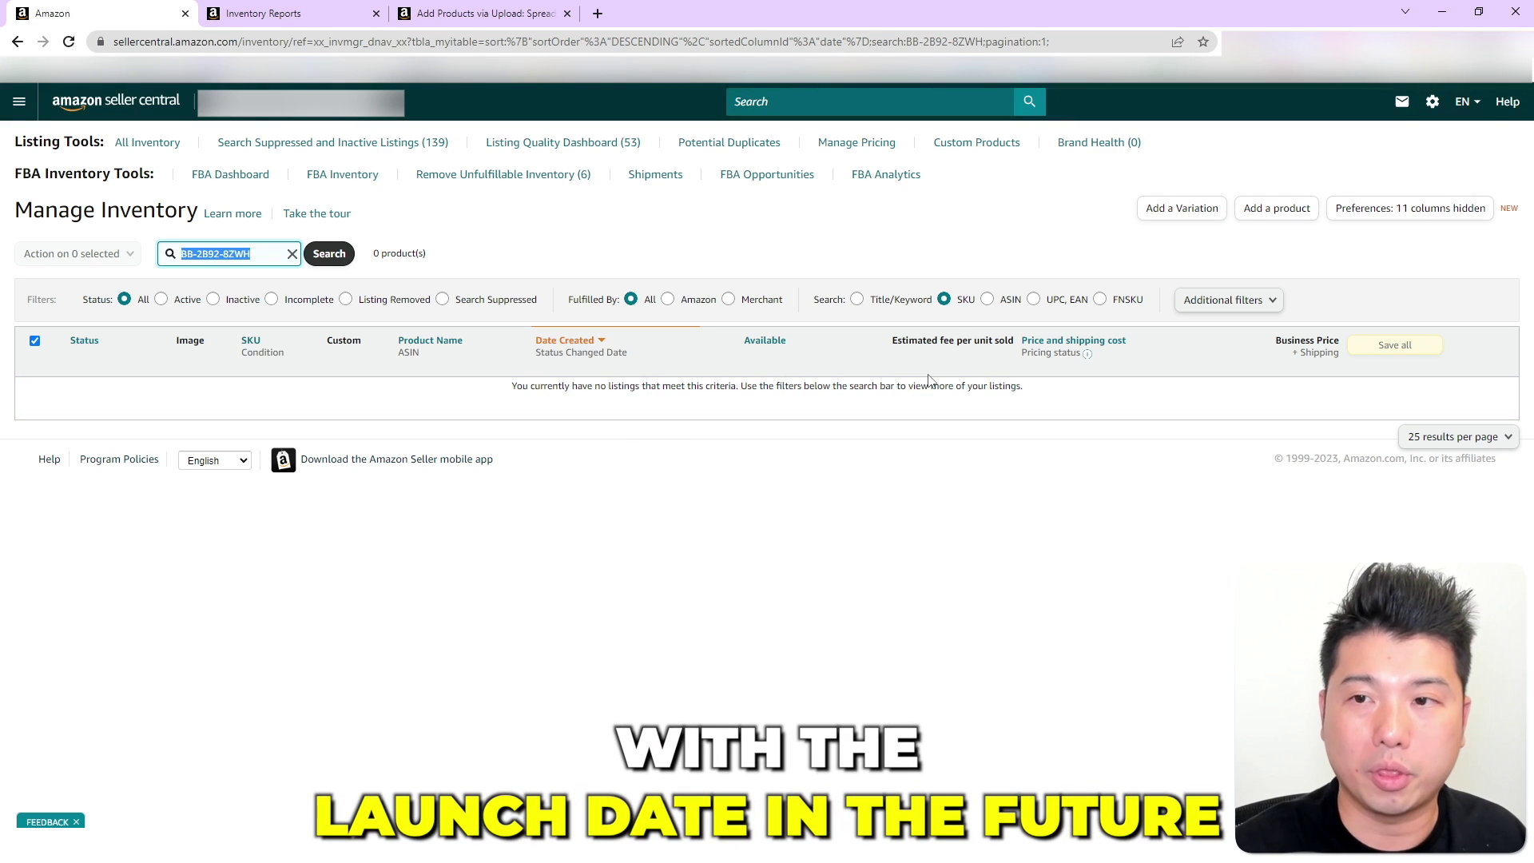
click(18, 42)
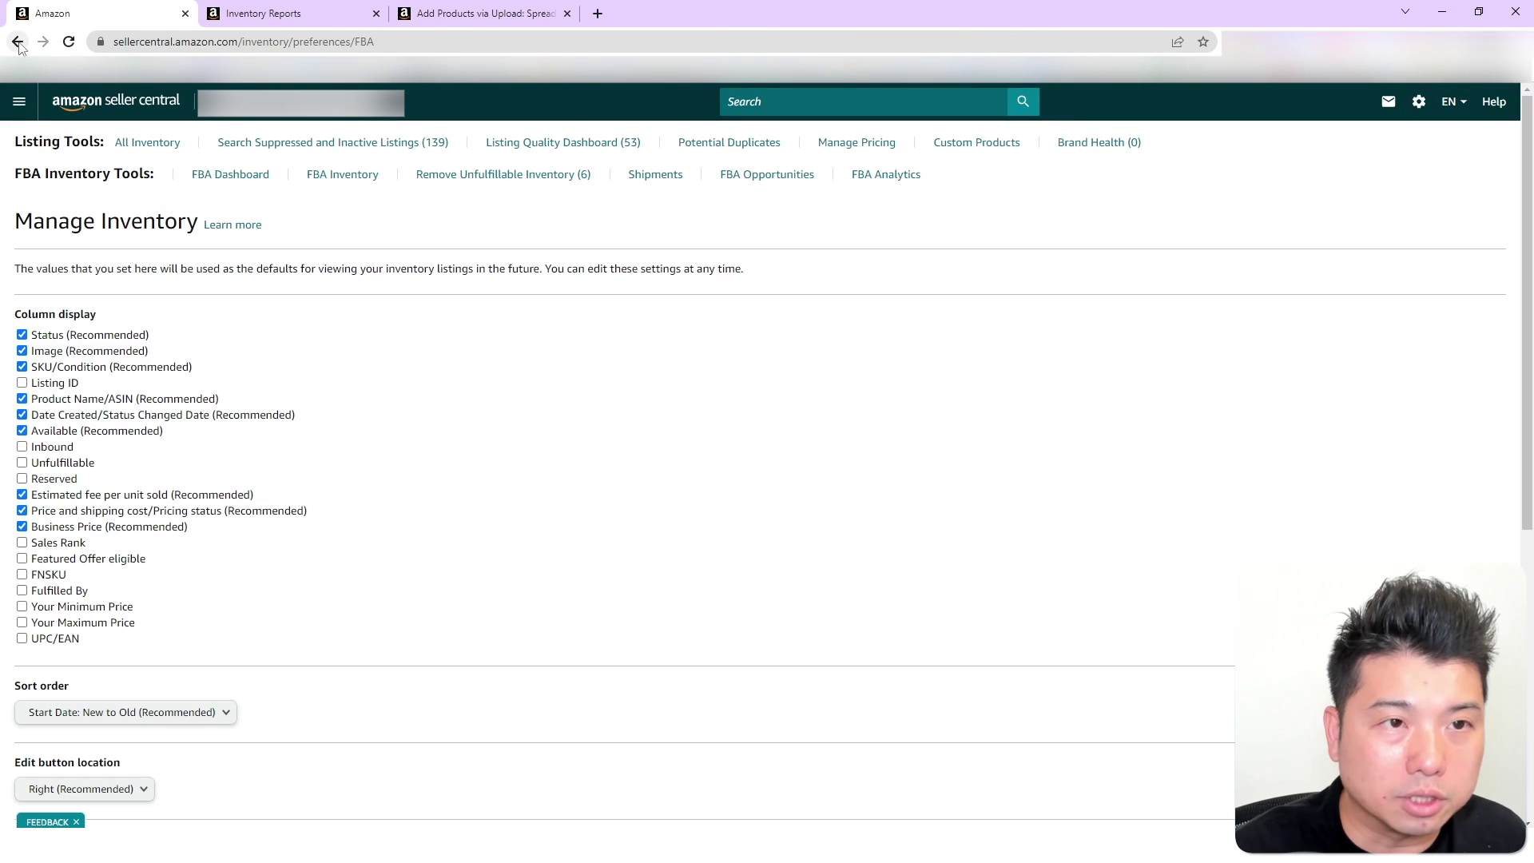
click(17, 41)
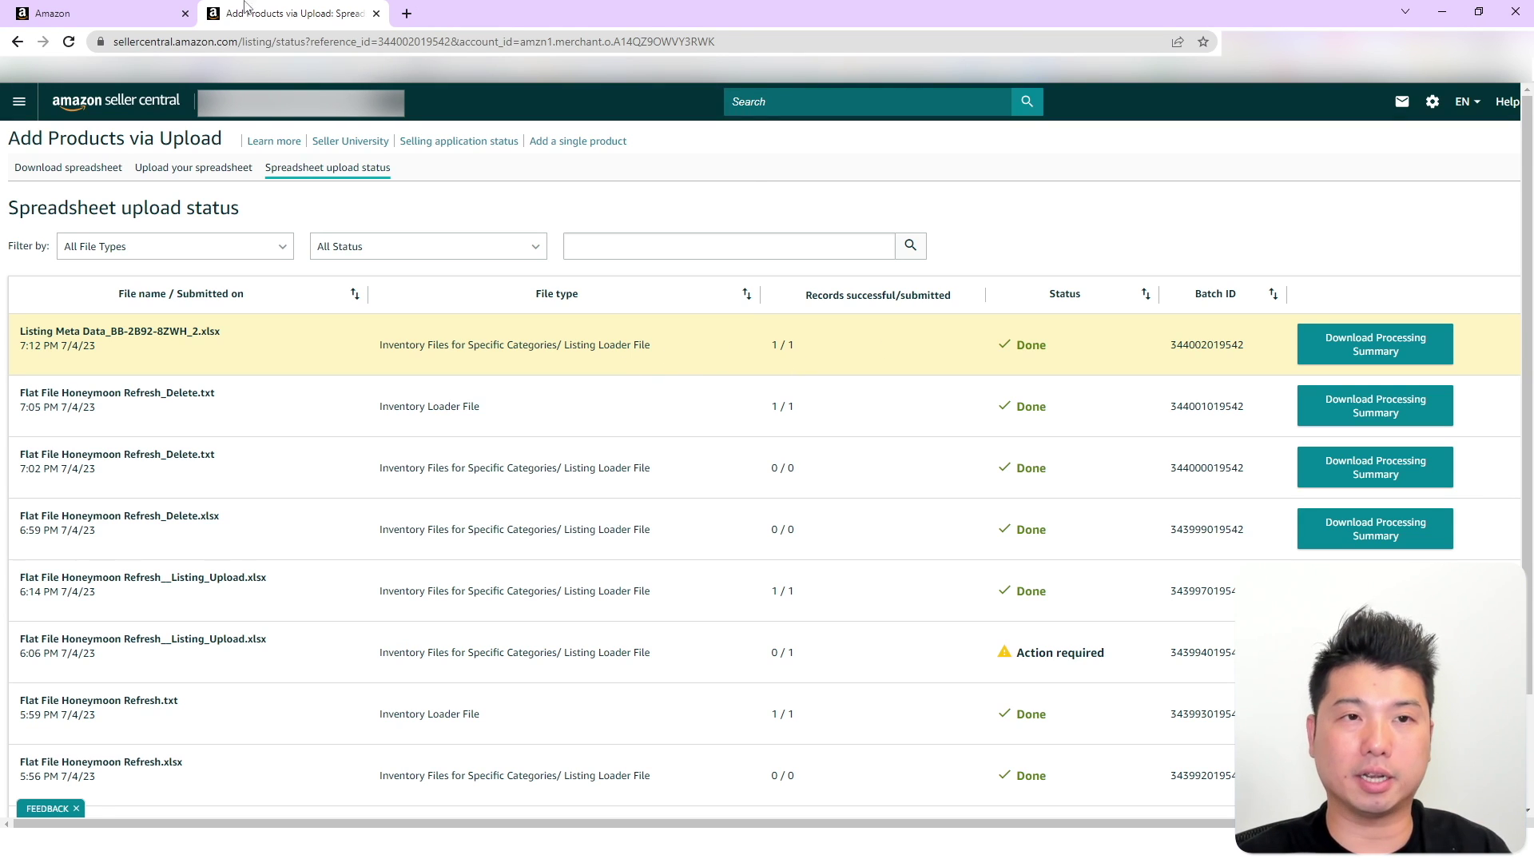
Refresh the Amazon inventory tab and view the listing's pricing details
click(140, 12)
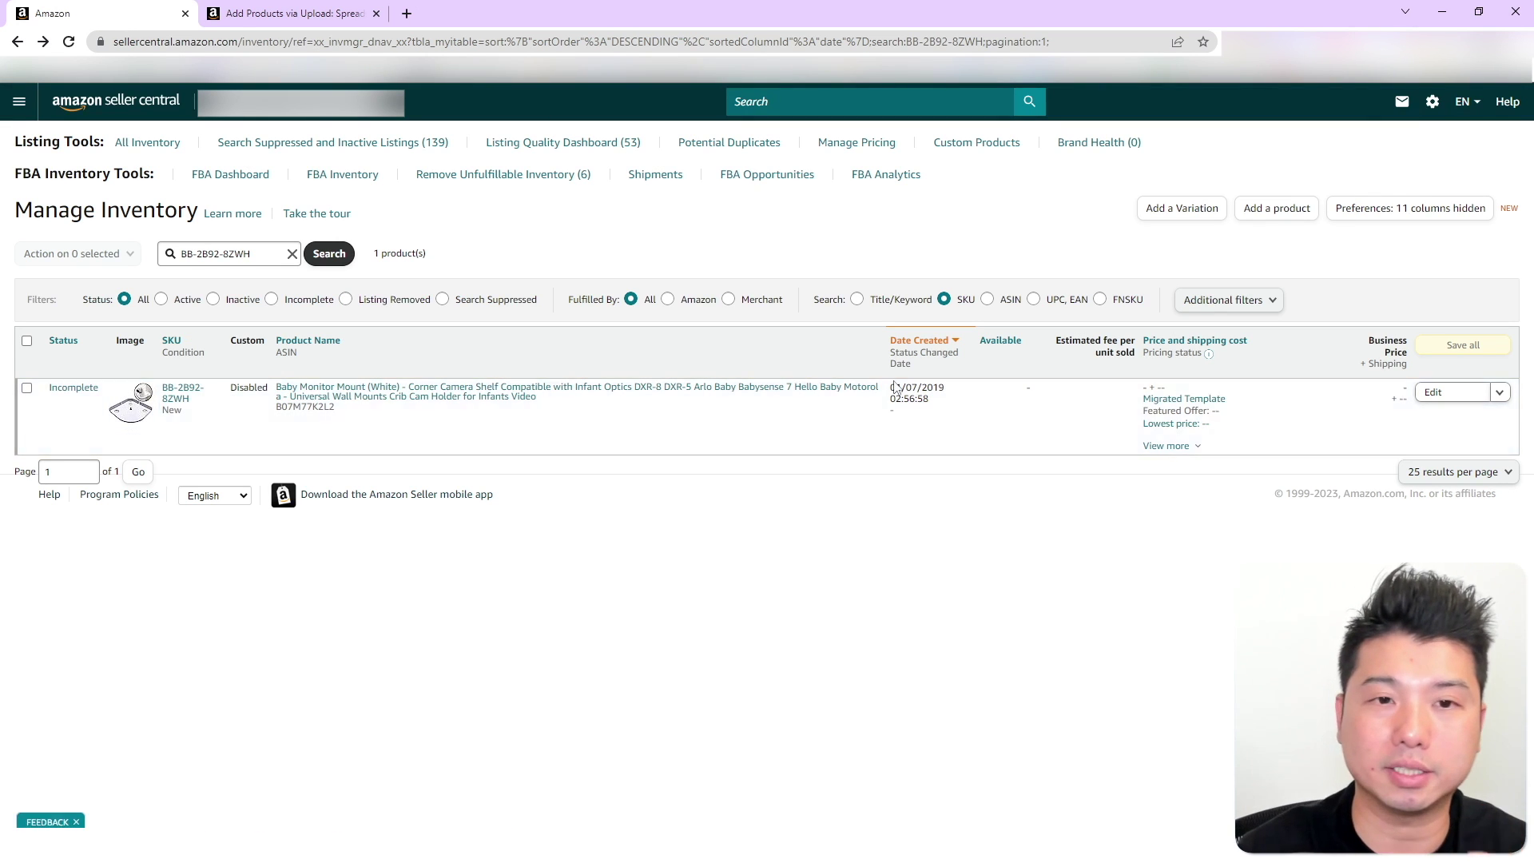
click(68, 45)
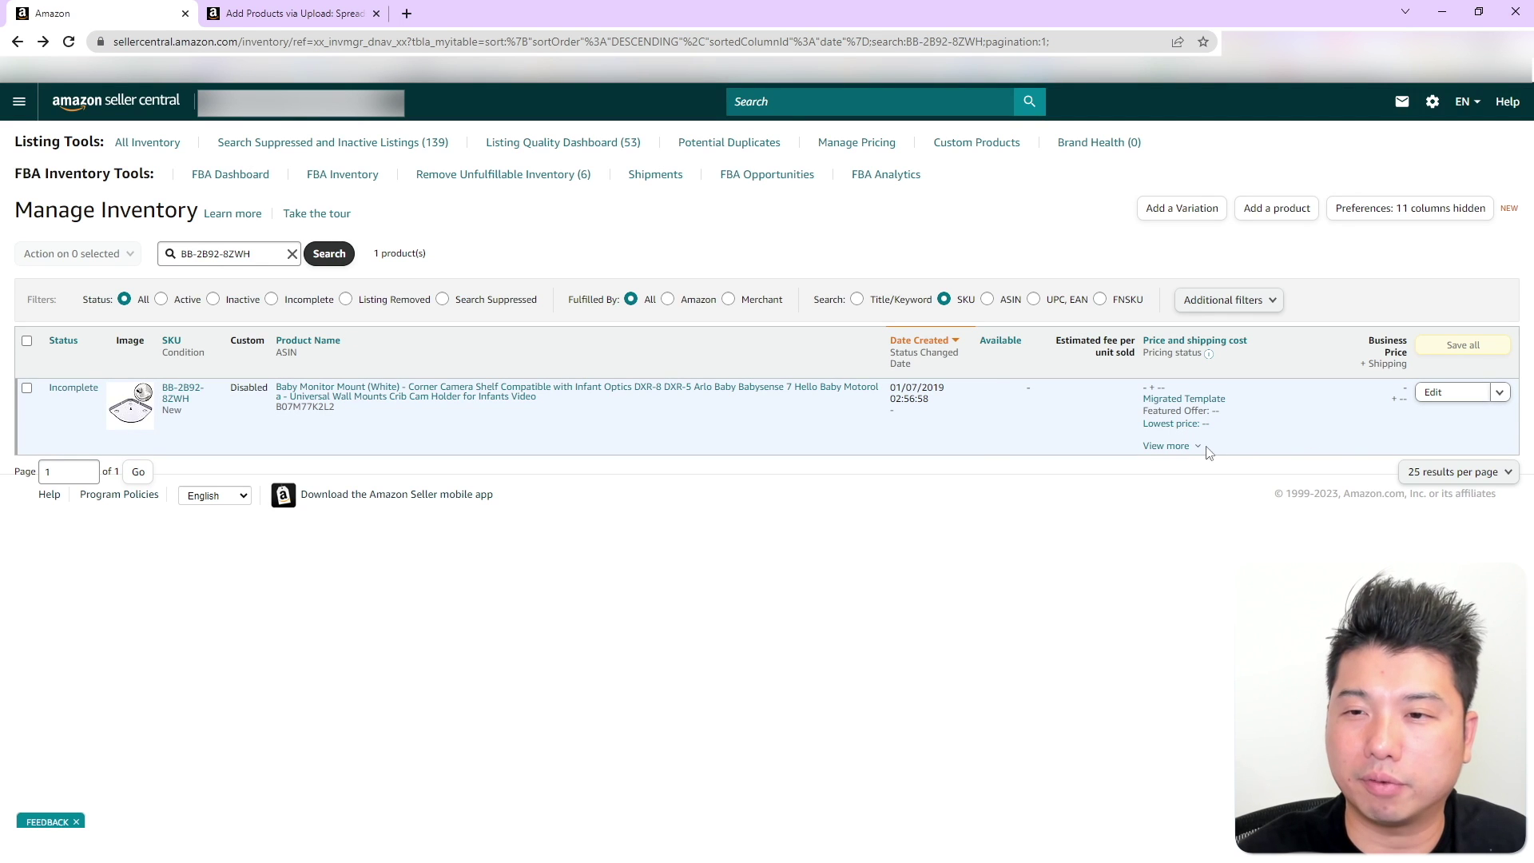
click(1196, 446)
click(878, 425)
click(1410, 208)
Search SKU BB-2B92-8ZWH in Manage All Inventory to find it listed as Incomplete
click(19, 101)
mouse_move(120, 182)
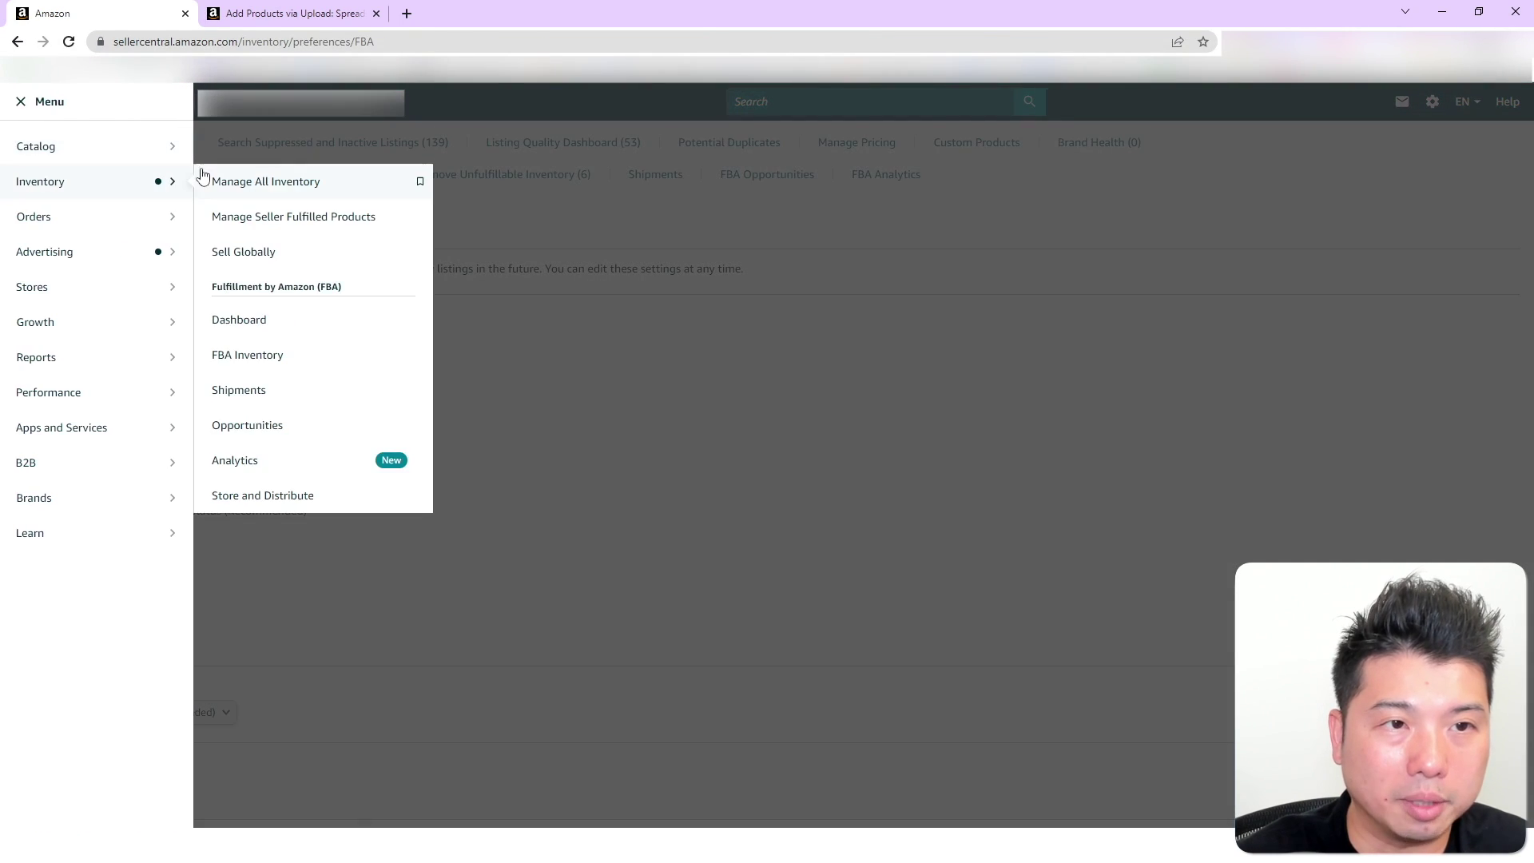
click(269, 182)
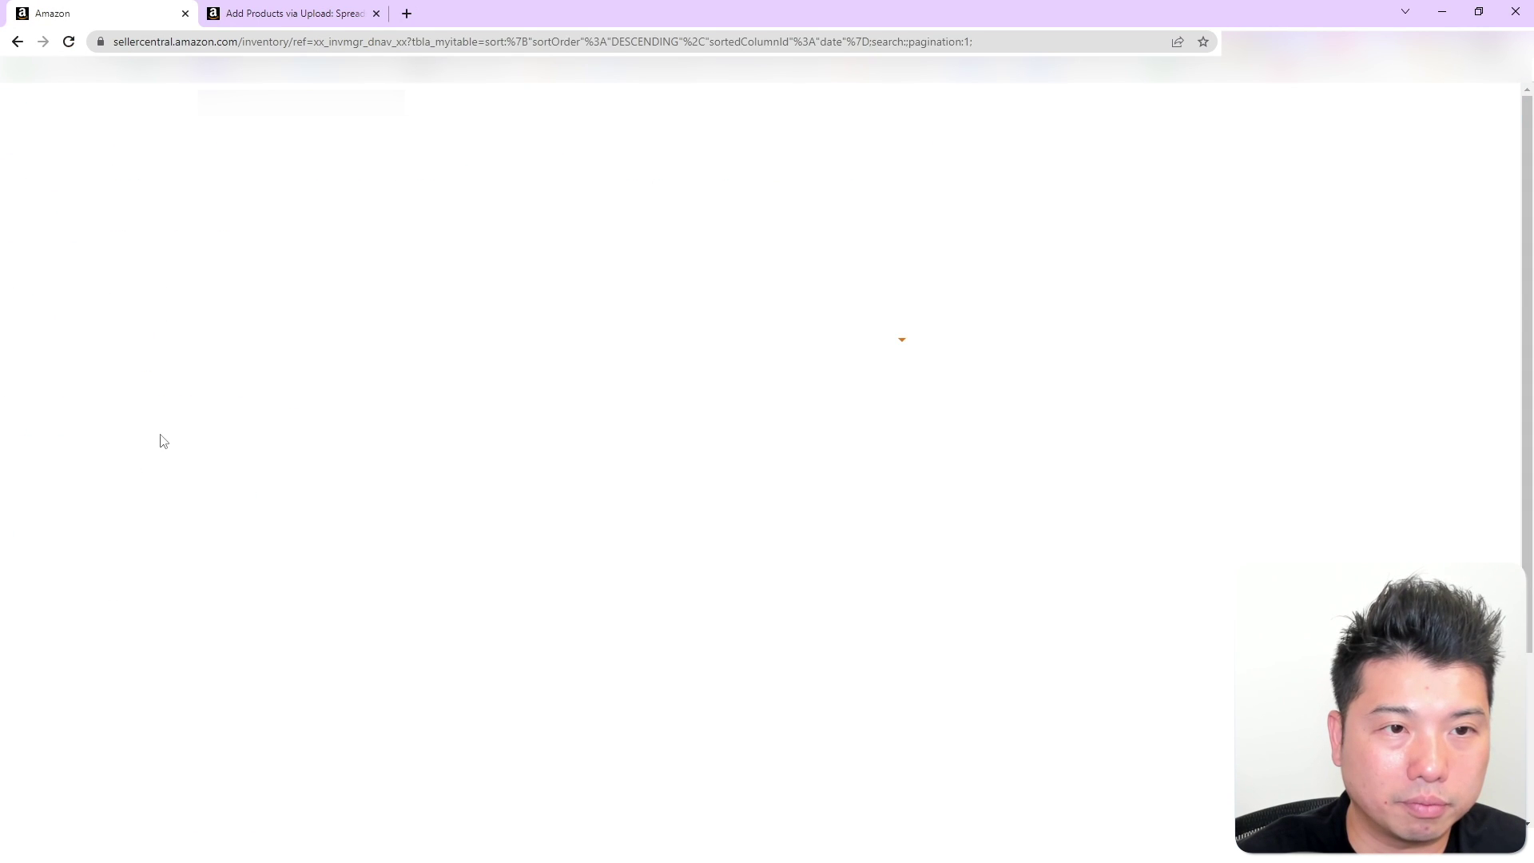
click(228, 253)
click(240, 291)
key(Return)
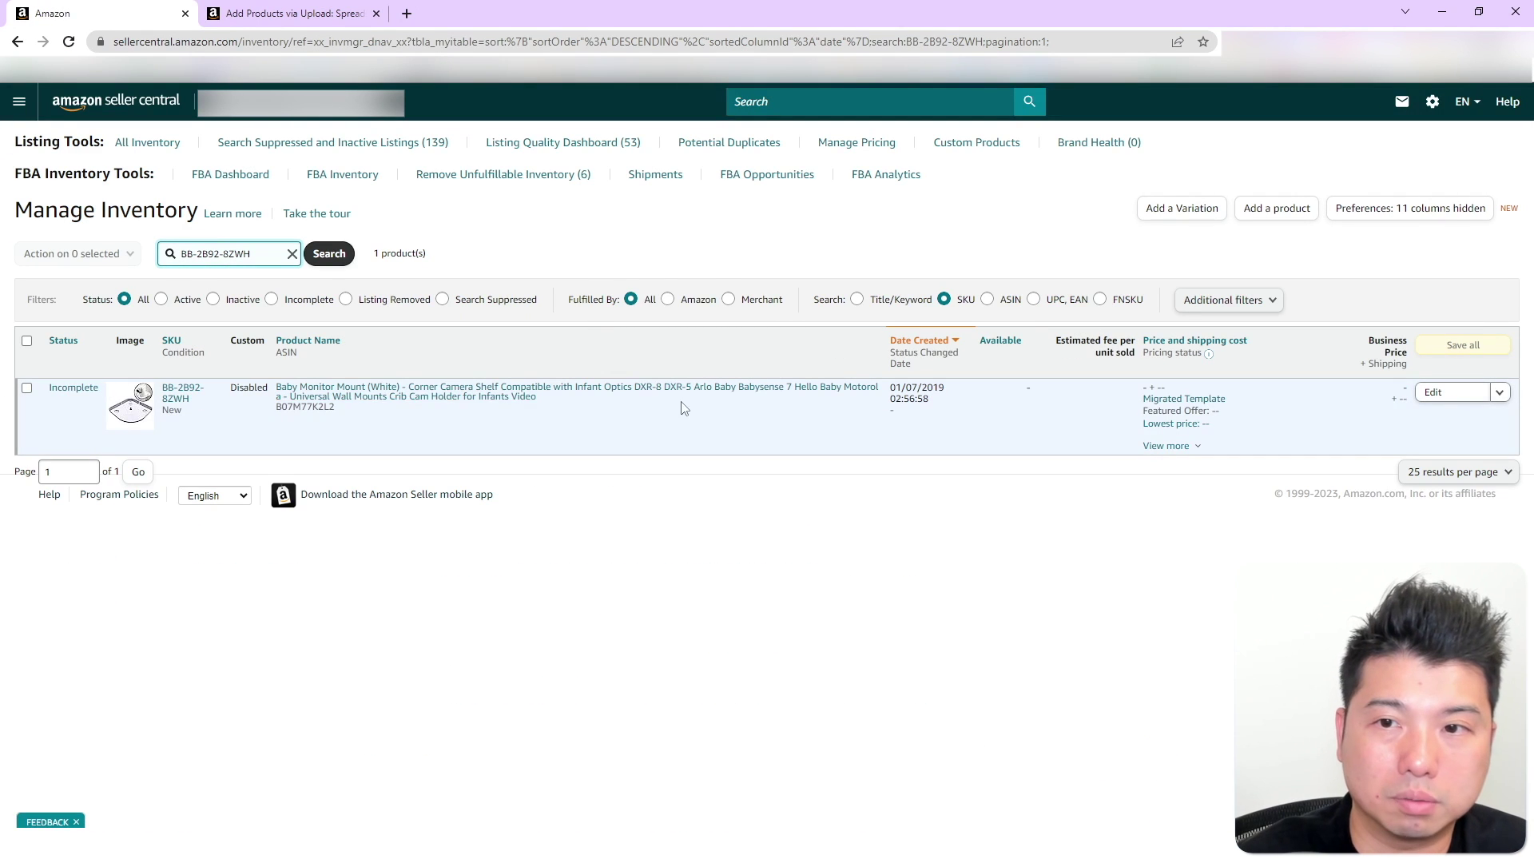
click(67, 44)
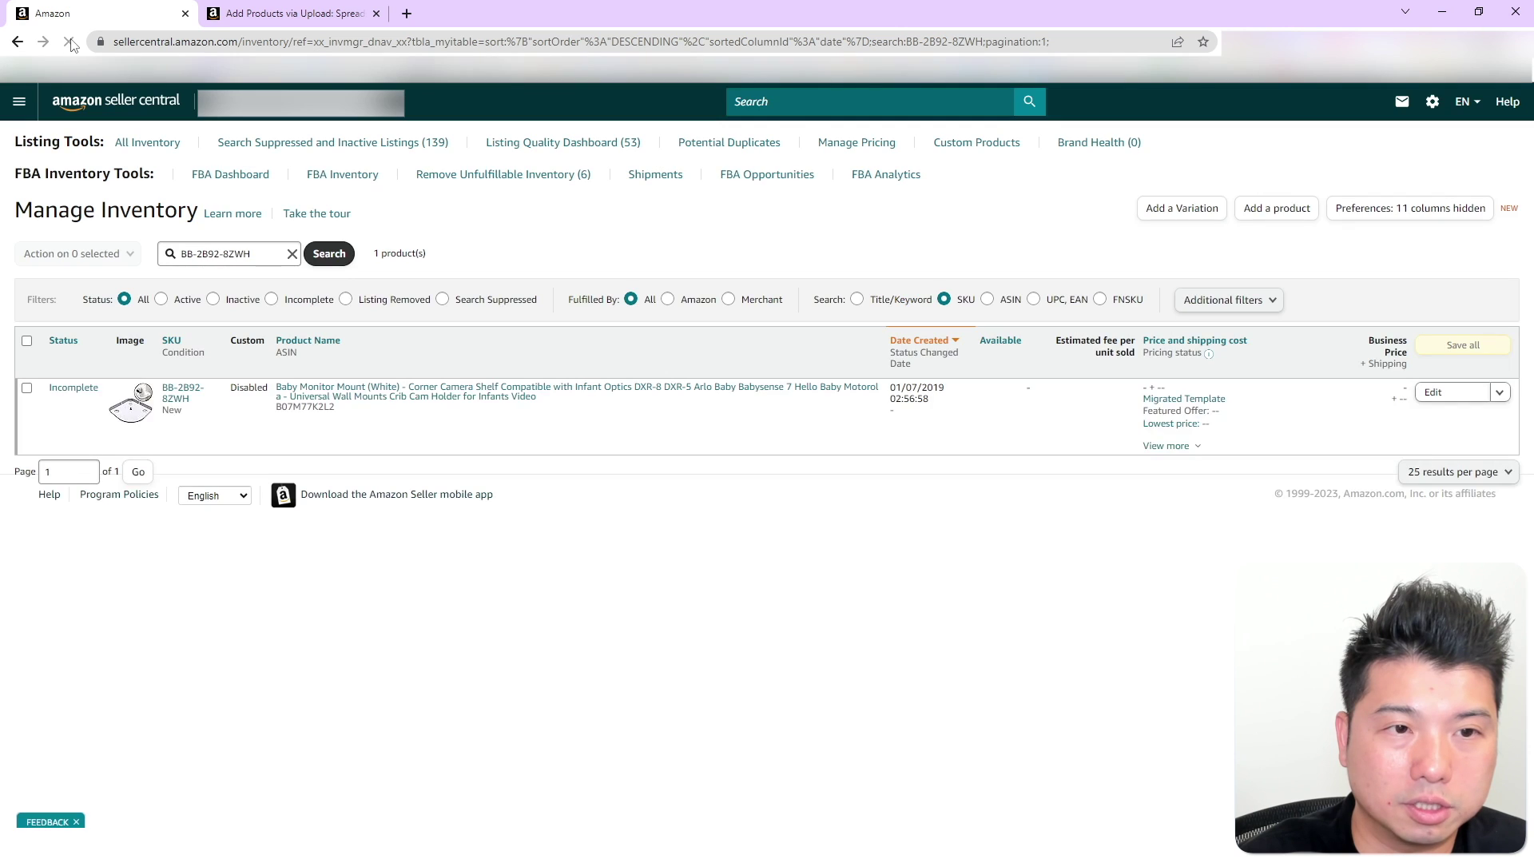